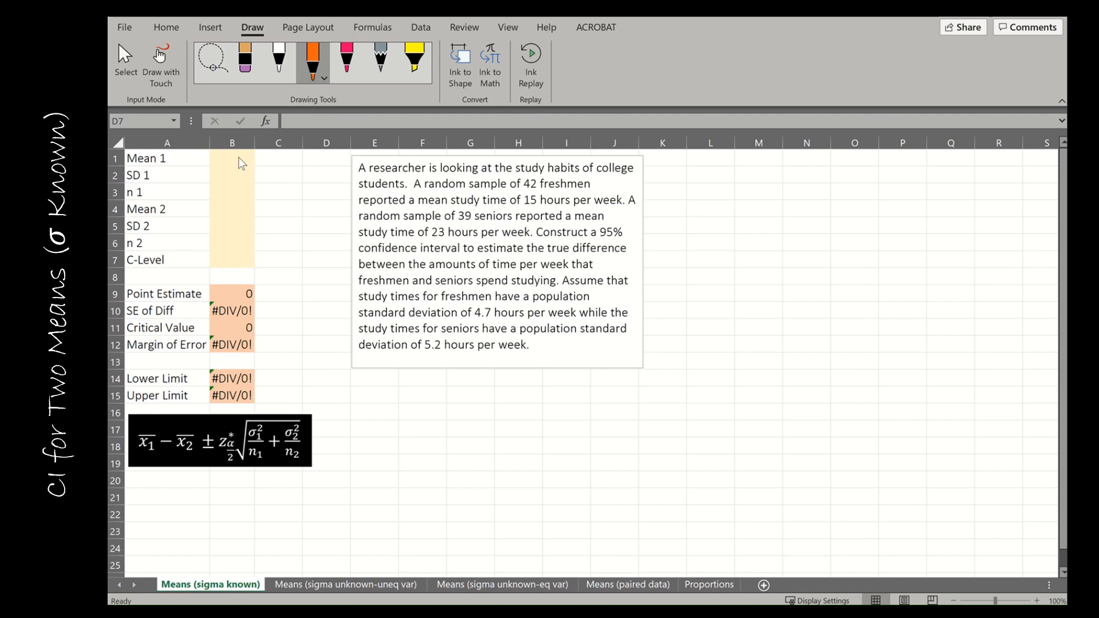
Select the input cells B1:B7 and change the white drawing pen's color to black
left_click_drag(239, 159, 245, 260)
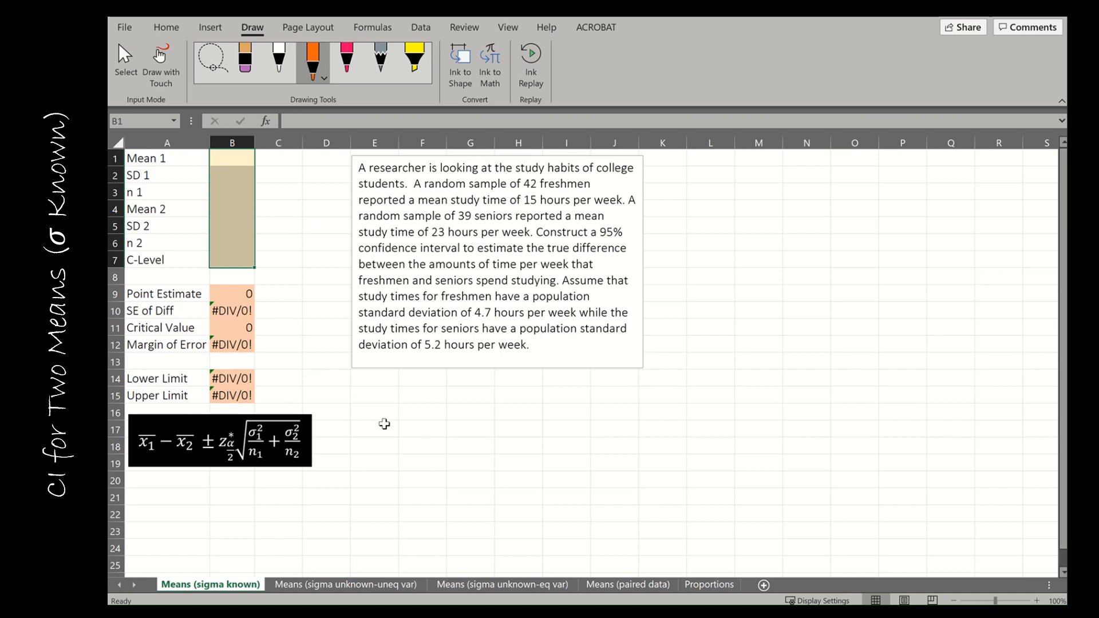
left_click(282, 63)
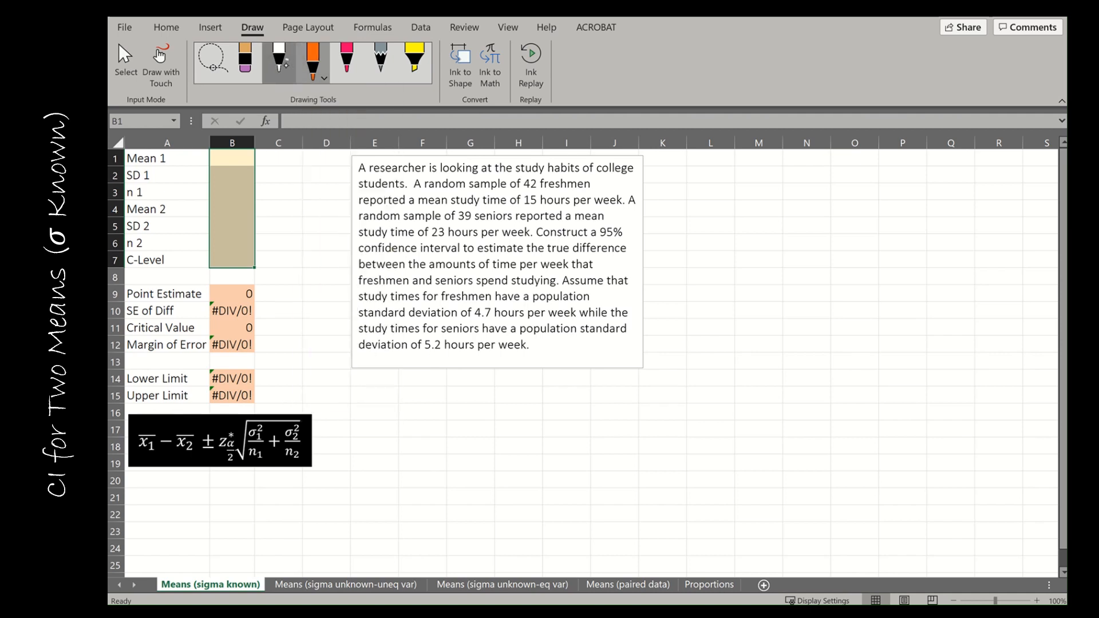
right_click(286, 64)
left_click(285, 65)
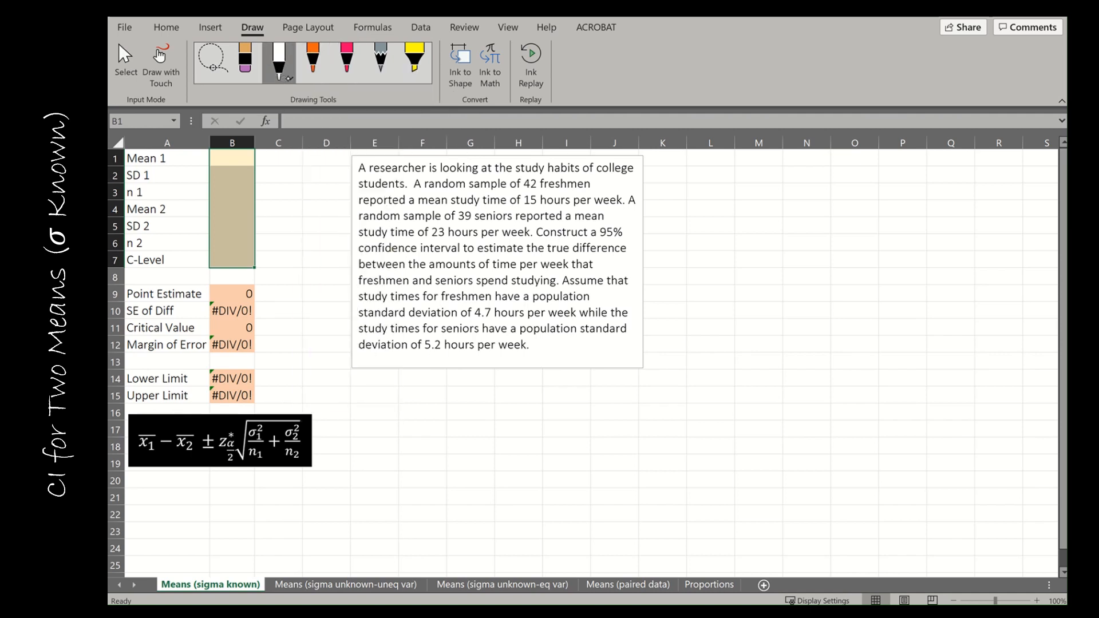
left_click(288, 78)
left_click(350, 199)
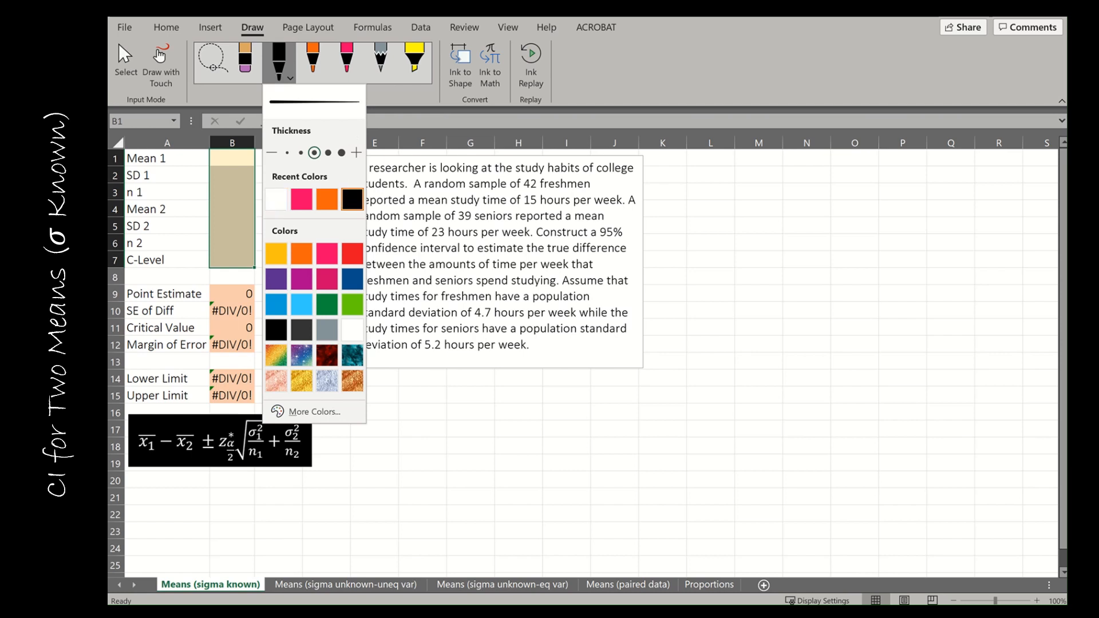
left_click(704, 170)
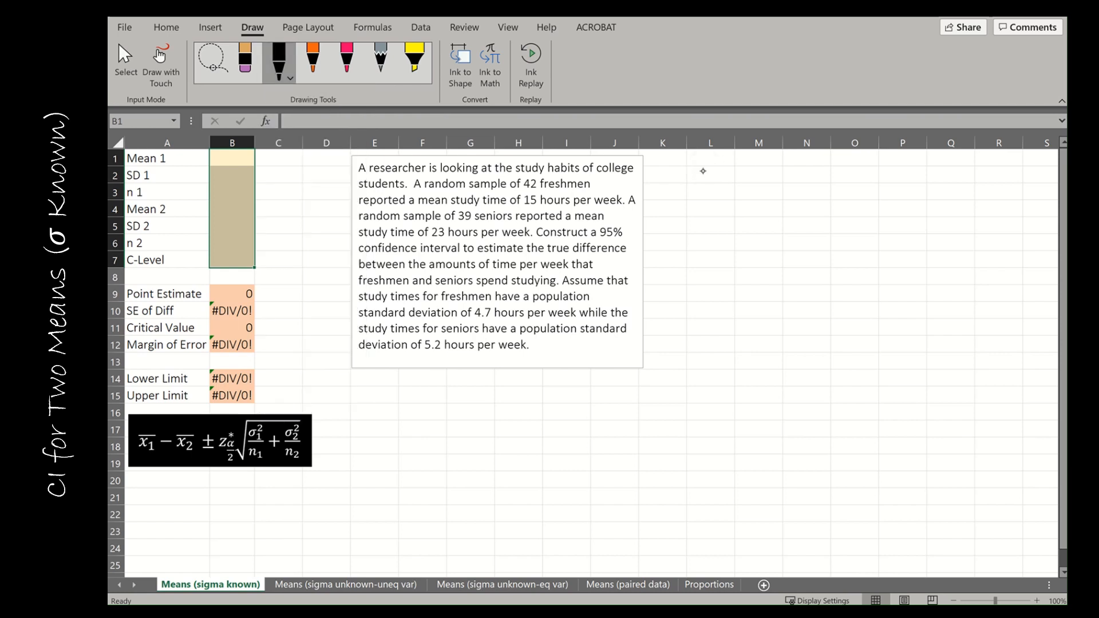
Draw a black arrow under the formula's difference of means, star the Point Estimate cell, and inspect its formula in B9
mouse_move(212, 474)
left_mouse_down()
mouse_move(221, 491)
mouse_move(204, 491)
left_mouse_up()
mouse_move(171, 470)
left_mouse_down()
mouse_move(171, 504)
mouse_move(171, 469)
mouse_move(178, 480)
left_mouse_up()
mouse_move(276, 286)
left_mouse_down()
mouse_move(270, 293)
mouse_move(276, 285)
left_mouse_up()
left_click(244, 296)
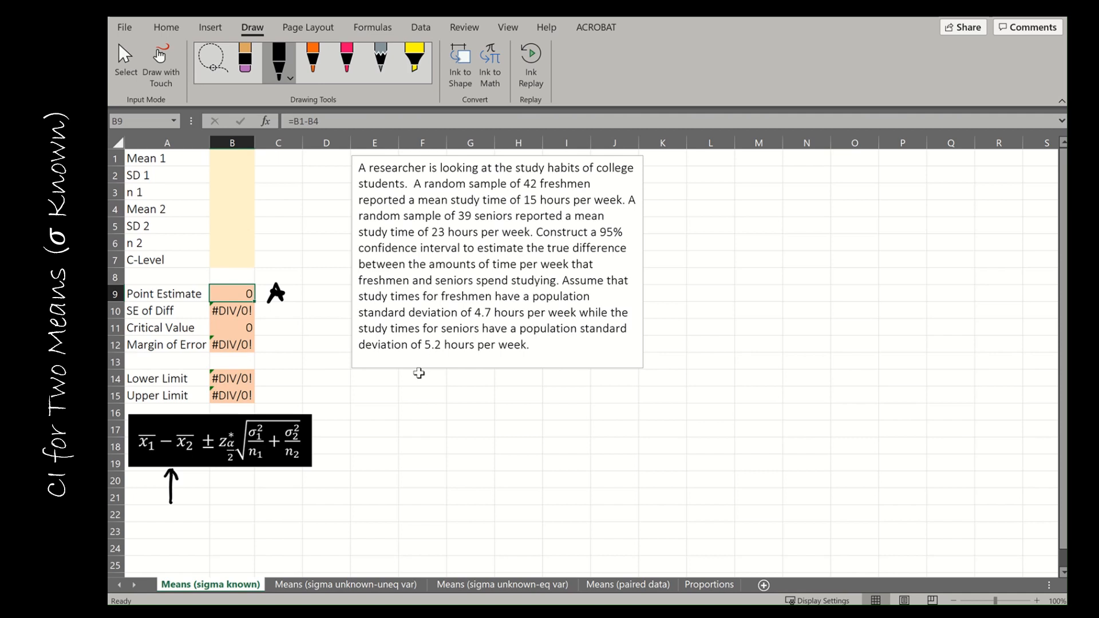
Outline the z critical value in orange, label it "normal", star the Critical Value cell, and inspect its formula
left_click(313, 57)
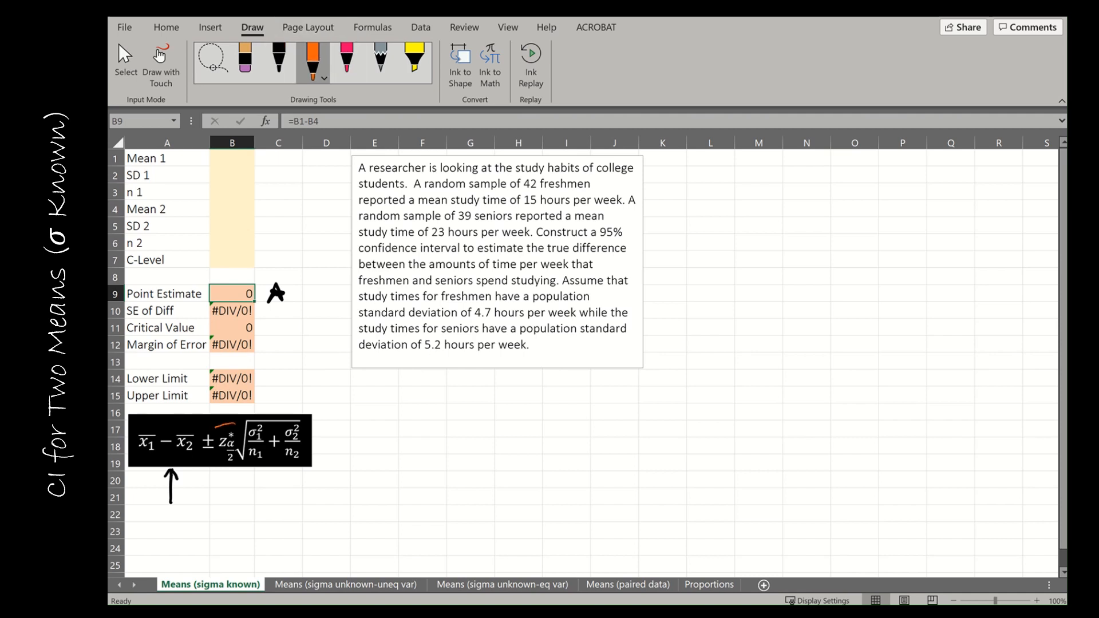
mouse_move(216, 428)
left_mouse_down()
mouse_move(218, 462)
mouse_move(235, 426)
left_mouse_up()
mouse_move(281, 321)
left_mouse_down()
mouse_move(288, 333)
mouse_move(282, 324)
left_mouse_up()
left_click_drag(225, 473, 216, 513)
left_click_drag(220, 504, 235, 495)
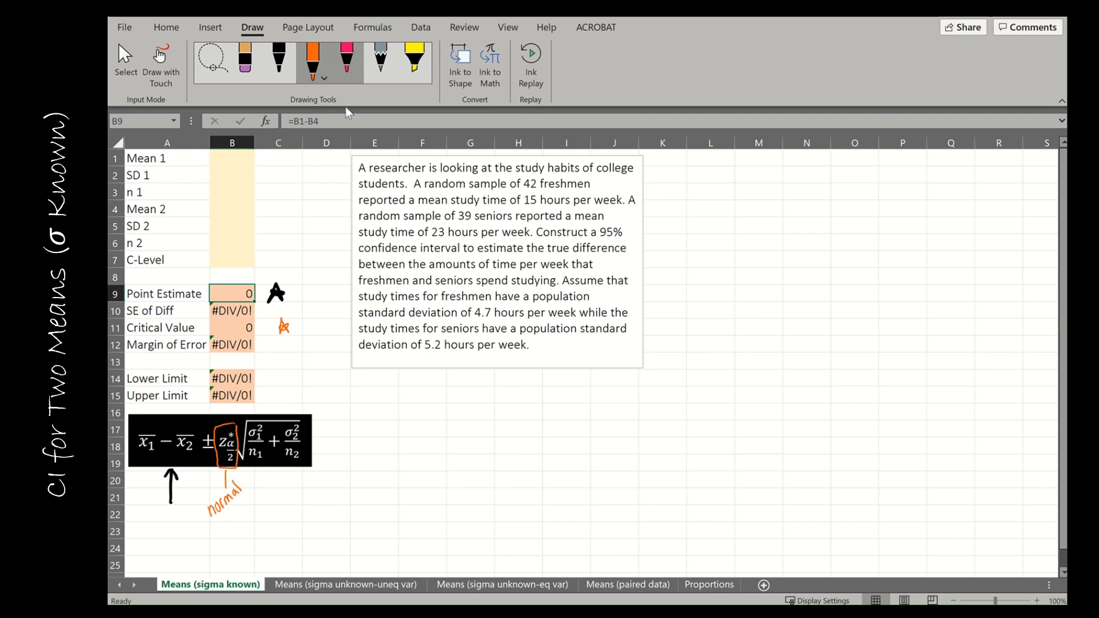
left_click(238, 327)
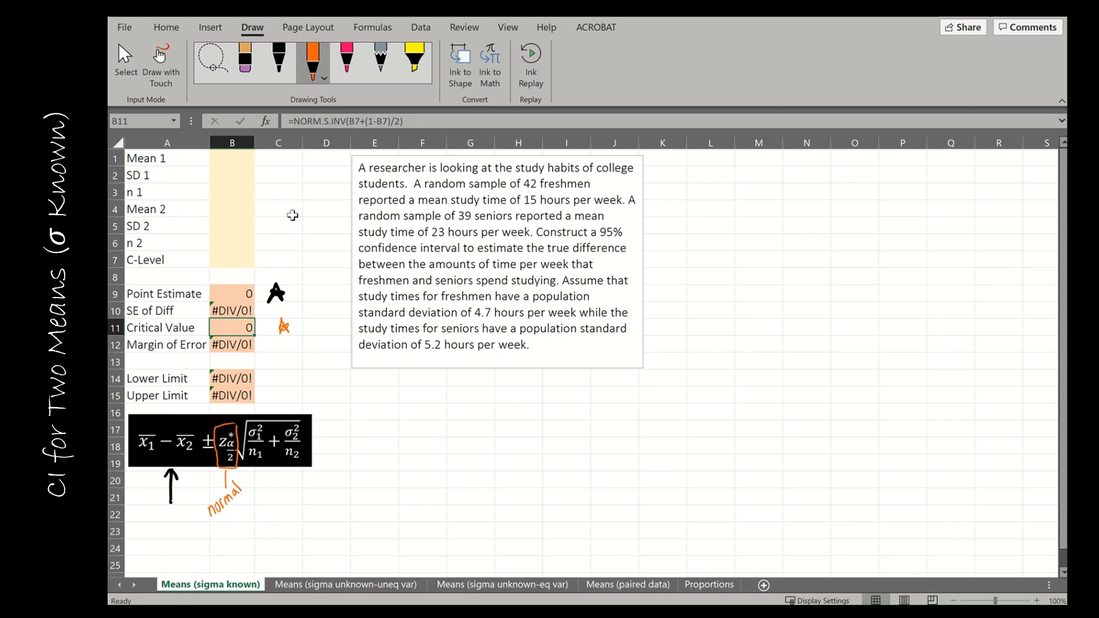
Sketch a black bell curve below the problem text with two cutoff lines and write 0.95 in its center area
left_click(279, 60)
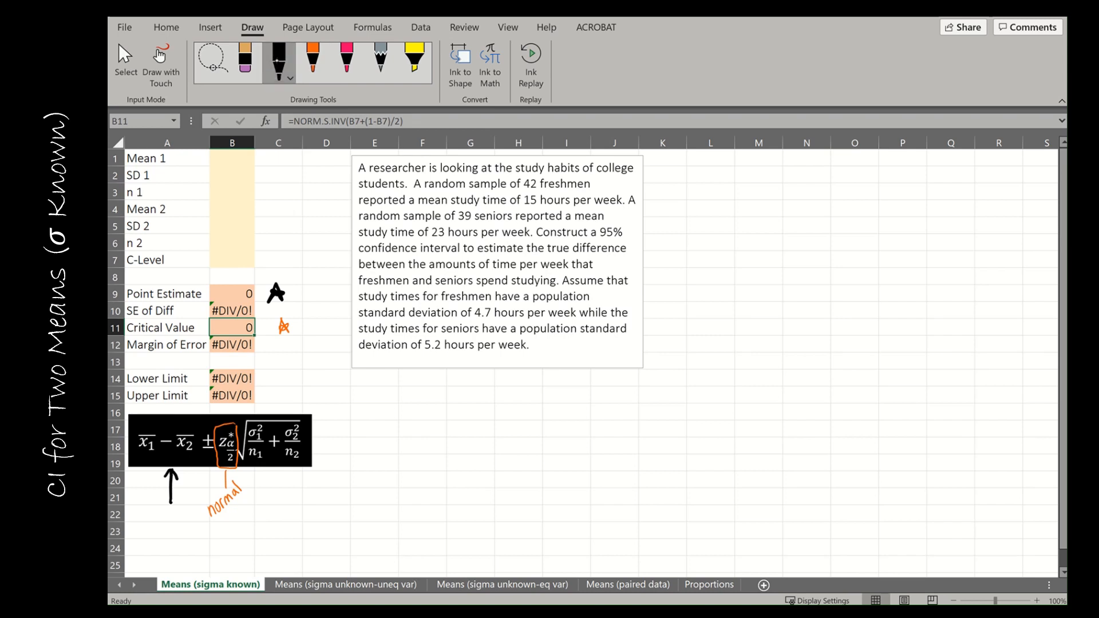
mouse_move(408, 465)
left_mouse_down()
mouse_move(555, 399)
mouse_move(638, 470)
left_mouse_up()
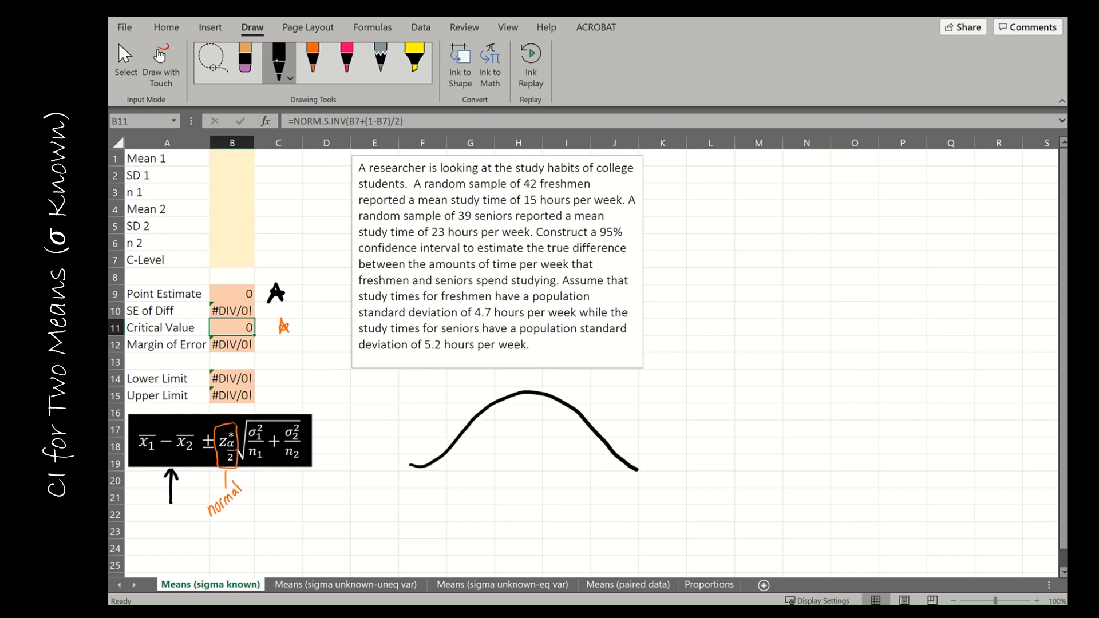
left_click_drag(463, 431, 465, 474)
left_click_drag(590, 431, 598, 473)
mouse_move(516, 436)
left_mouse_down()
mouse_move(514, 449)
mouse_move(519, 434)
mouse_move(543, 452)
left_mouse_up()
left_click(522, 452)
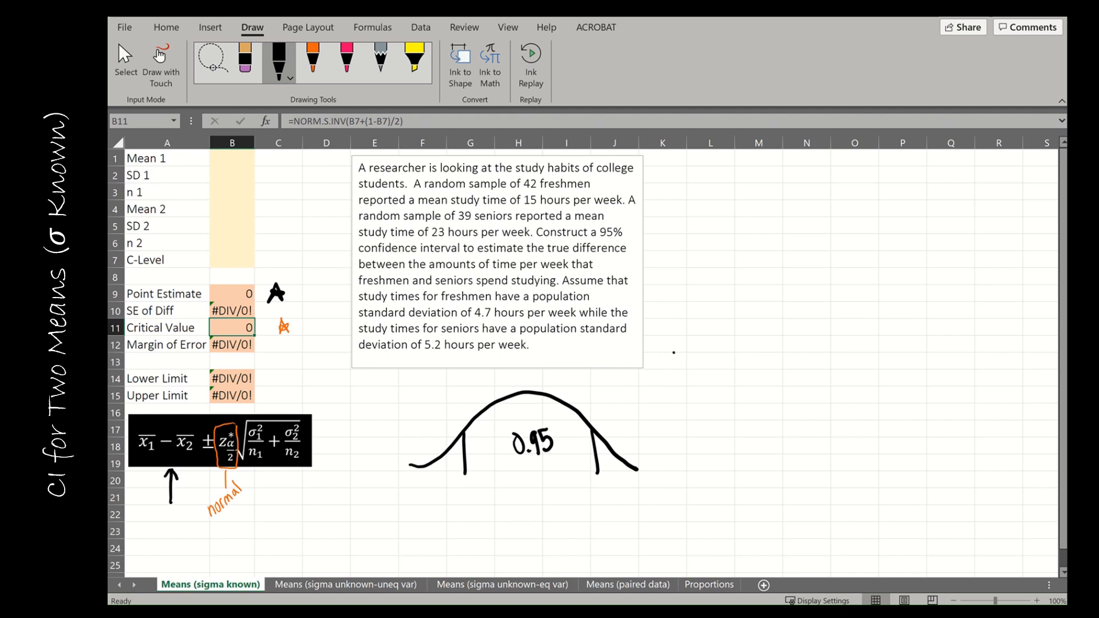
Handwrite "1 − C = α" and "1 − 0.95 = 0.05" beside the bell curve and circle 0.05
mouse_move(674, 353)
left_mouse_down()
mouse_move(677, 369)
mouse_move(698, 359)
mouse_move(723, 370)
mouse_move(746, 354)
left_mouse_up()
left_click_drag(738, 360, 772, 364)
mouse_move(677, 382)
left_mouse_down()
mouse_move(678, 399)
mouse_move(696, 390)
left_mouse_up()
mouse_move(709, 383)
left_mouse_down()
mouse_move(703, 394)
mouse_move(724, 389)
mouse_move(725, 400)
left_mouse_up()
left_click(716, 398)
mouse_move(730, 390)
left_mouse_down()
mouse_move(734, 381)
mouse_move(729, 398)
left_mouse_up()
left_click_drag(739, 390, 784, 378)
left_click(772, 395)
left_click_drag(792, 373, 794, 391)
left_click_drag(792, 373, 803, 371)
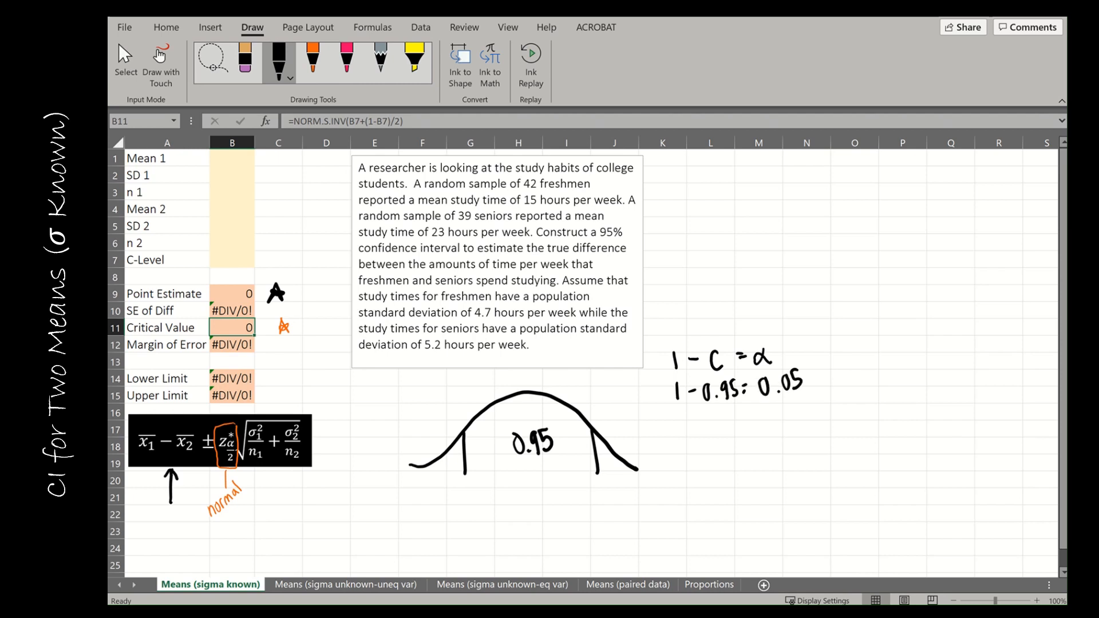
mouse_move(811, 371)
left_mouse_down()
mouse_move(770, 357)
mouse_move(816, 395)
mouse_move(808, 364)
left_mouse_up()
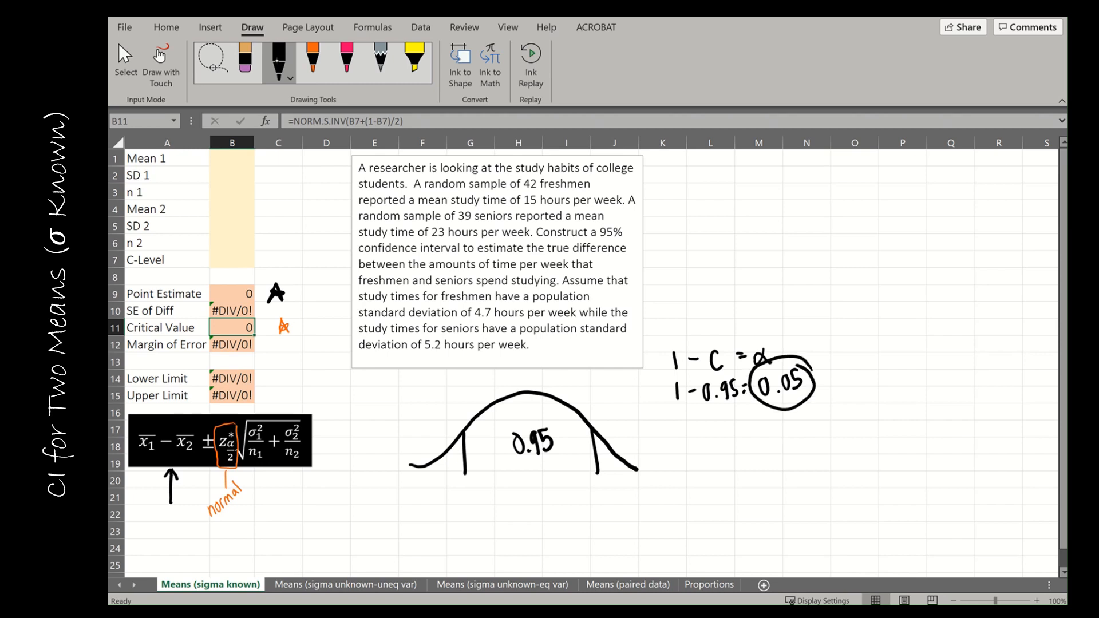
Draw arrows from the circled 0.05 to both tails of the bell curve and label each tail 0.025
mouse_move(767, 411)
left_mouse_down()
mouse_move(548, 377)
mouse_move(425, 439)
left_mouse_up()
mouse_move(423, 422)
left_mouse_down()
mouse_move(426, 439)
mouse_move(439, 431)
left_mouse_up()
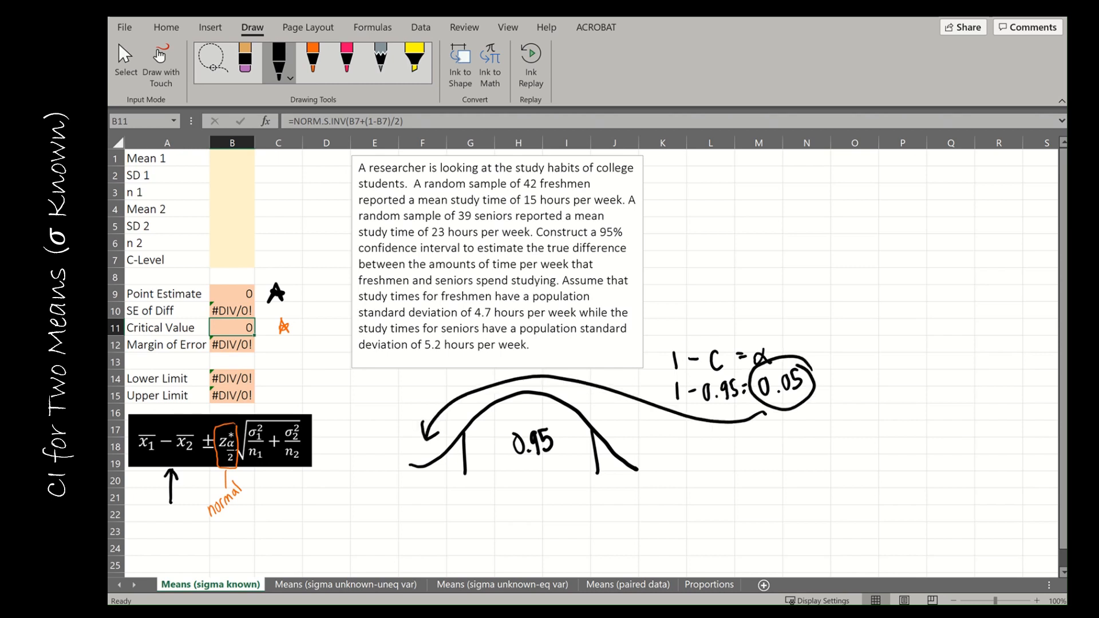
mouse_move(713, 427)
left_mouse_down()
mouse_move(766, 409)
mouse_move(637, 444)
mouse_move(653, 435)
left_mouse_up()
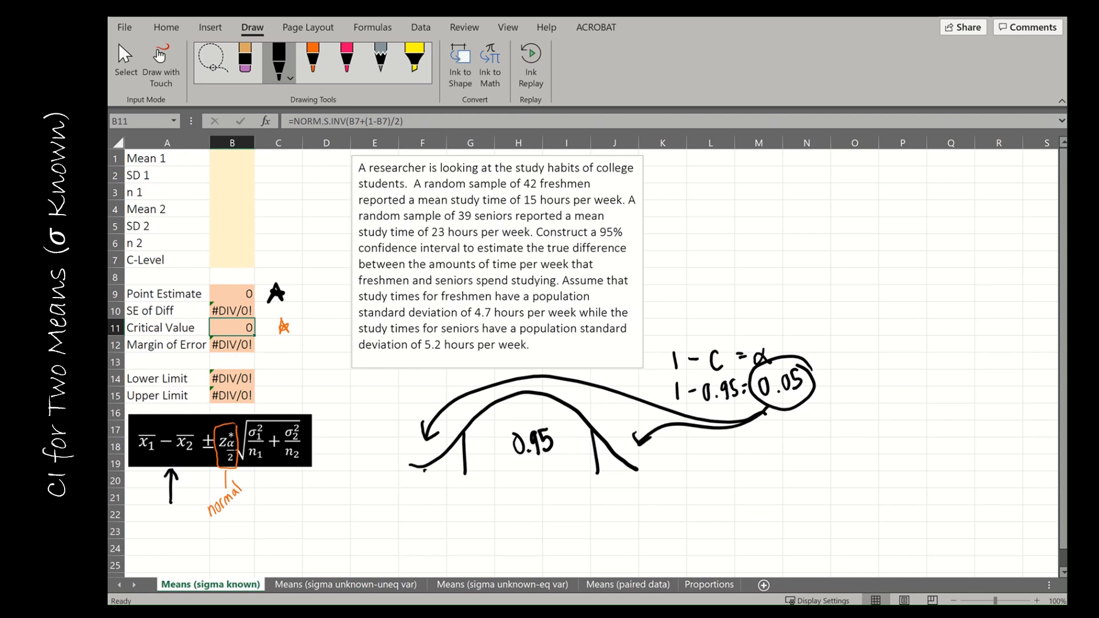
left_click_drag(426, 470, 446, 466)
mouse_move(604, 457)
left_mouse_down()
mouse_move(603, 468)
mouse_move(621, 448)
left_mouse_up()
Star the left cutoff of the bell curve and handwrite "− 0.025" beneath it
left_click_drag(461, 481, 463, 496)
mouse_move(454, 483)
left_mouse_down()
mouse_move(469, 490)
mouse_move(456, 493)
mouse_move(456, 514)
mouse_move(481, 510)
mouse_move(484, 497)
mouse_move(480, 506)
left_mouse_up()
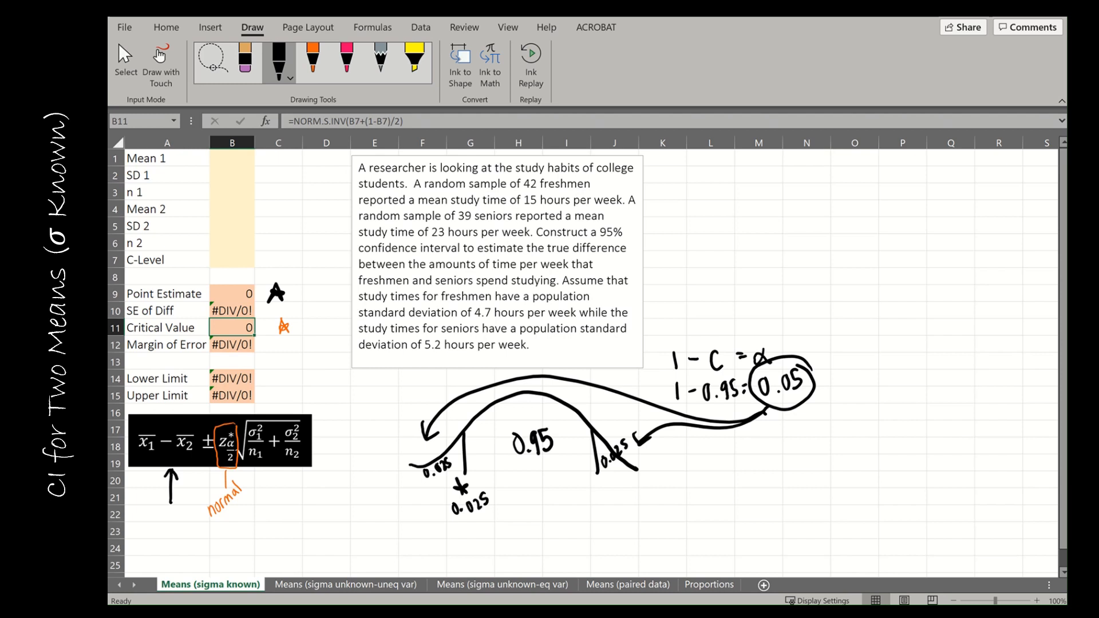
left_click_drag(429, 513, 439, 512)
Open the Critical Value formula for editing and ink emphasis on both cutoff lines, the C-Level cell, and the 1 − 0.95 = 0.05 calculation
left_click(293, 120)
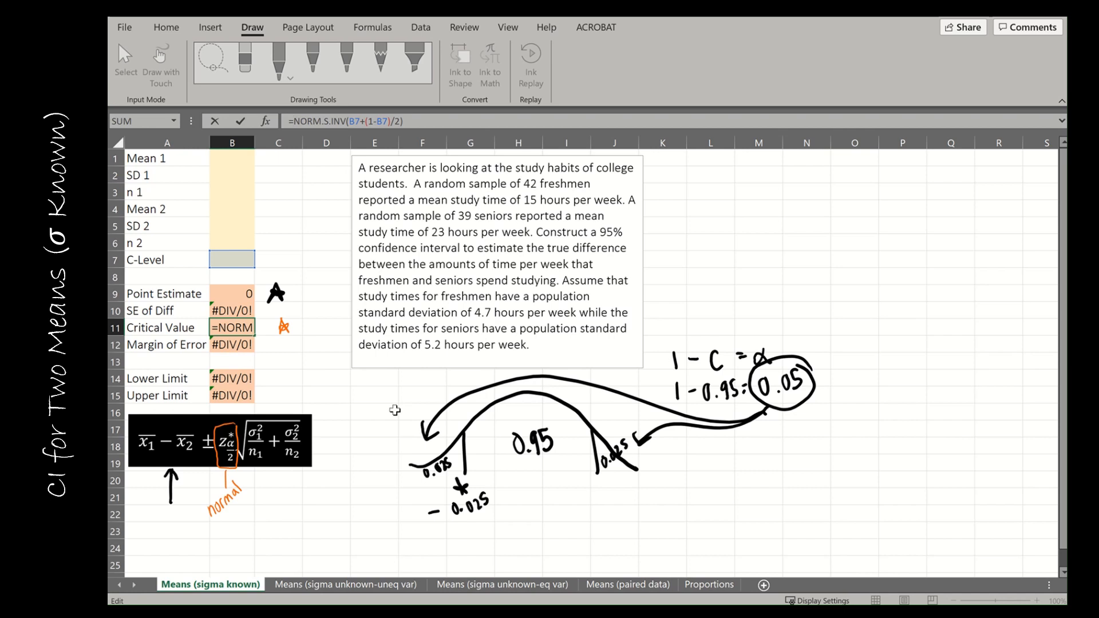
mouse_move(463, 433)
left_mouse_down()
mouse_move(463, 471)
mouse_move(463, 432)
left_mouse_up()
mouse_move(593, 435)
left_mouse_down()
mouse_move(597, 465)
mouse_move(595, 437)
left_mouse_up()
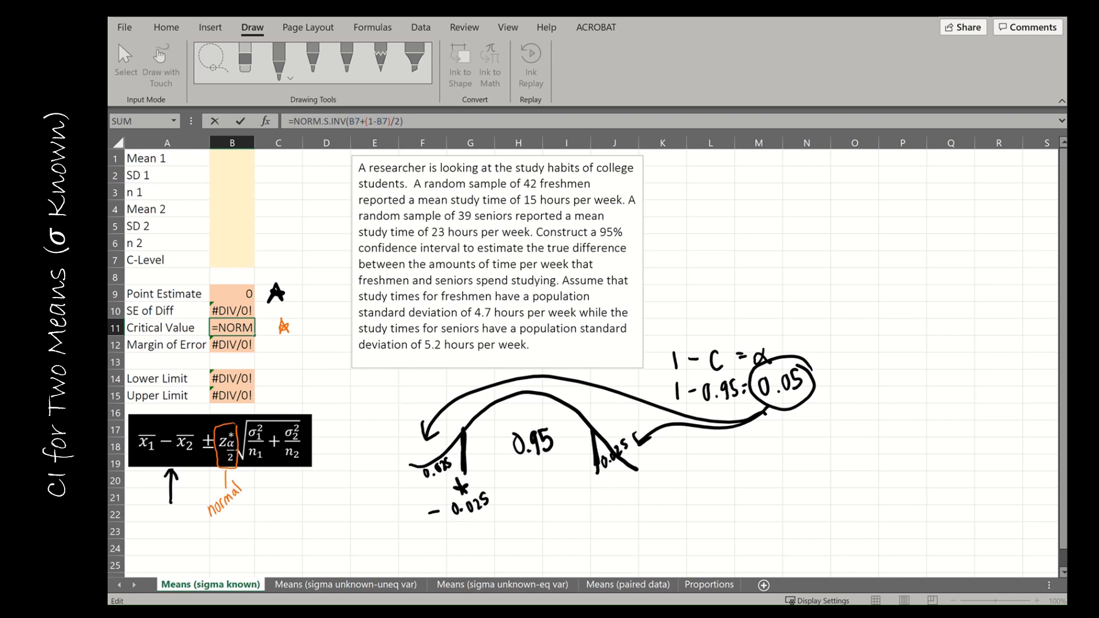
left_click_drag(259, 252, 270, 263)
mouse_move(818, 368)
left_mouse_down()
mouse_move(687, 376)
mouse_move(702, 416)
mouse_move(816, 371)
left_mouse_up()
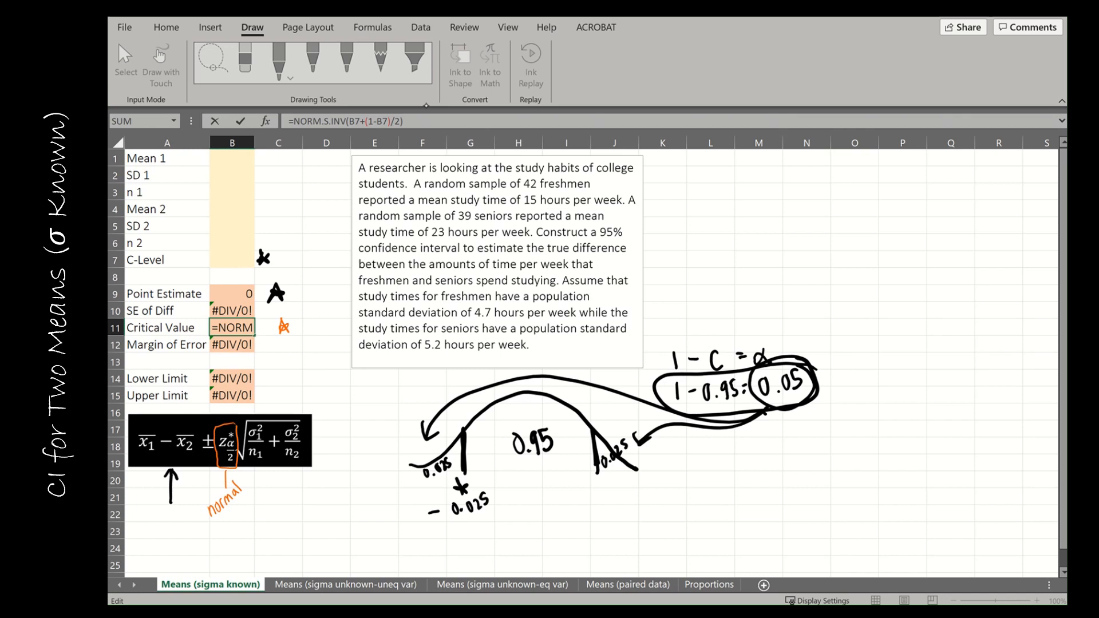
Cross out the bell curve's right tail, mark the right cutoff 0.975, and close the Critical Value formula
mouse_move(612, 468)
left_mouse_down()
mouse_move(632, 448)
mouse_move(615, 469)
left_mouse_up()
mouse_move(594, 490)
left_mouse_down()
mouse_move(582, 502)
mouse_move(583, 490)
mouse_move(608, 497)
mouse_move(624, 476)
mouse_move(620, 492)
mouse_move(599, 486)
left_mouse_up()
left_click(597, 497)
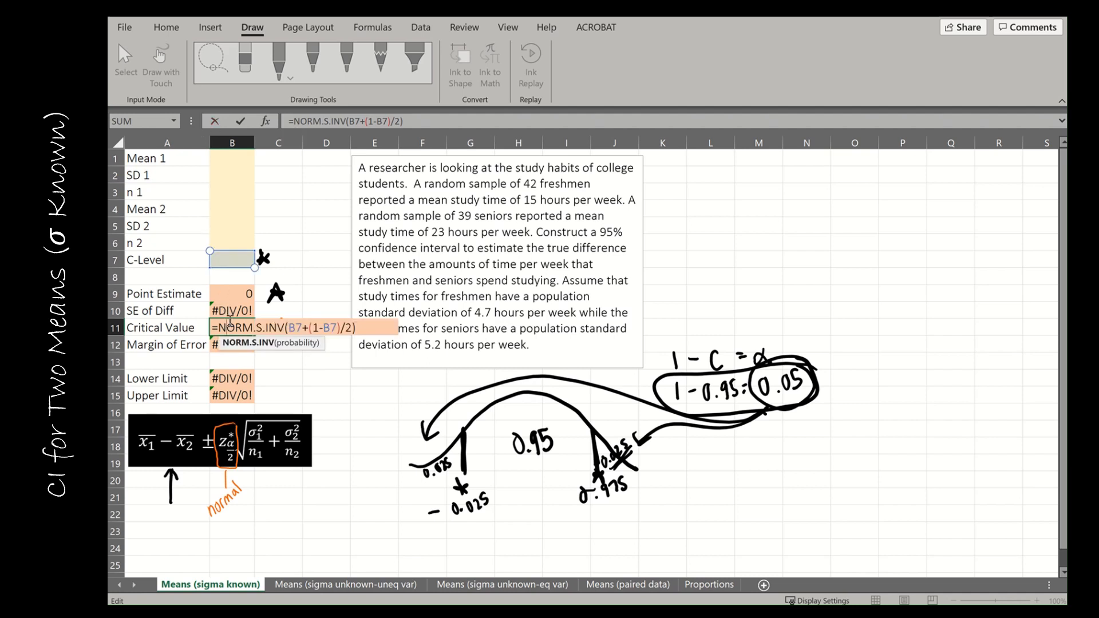
key("Return")
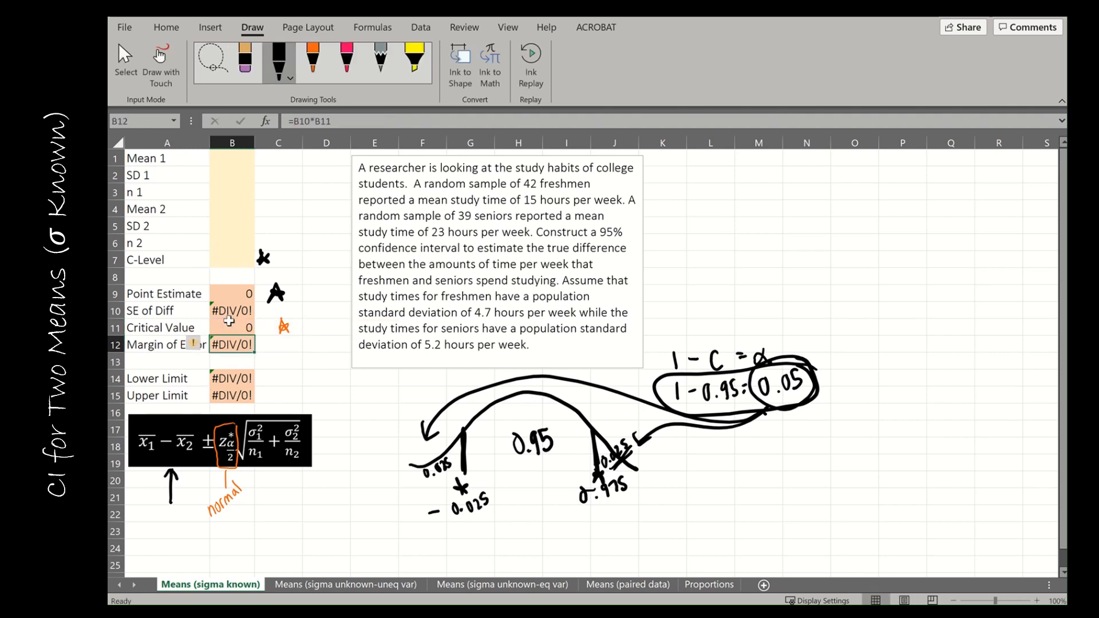
Outline the formula's square-root term in pink and erase the stars beside the C-Level, Point Estimate, and Critical Value cells
left_click(347, 62)
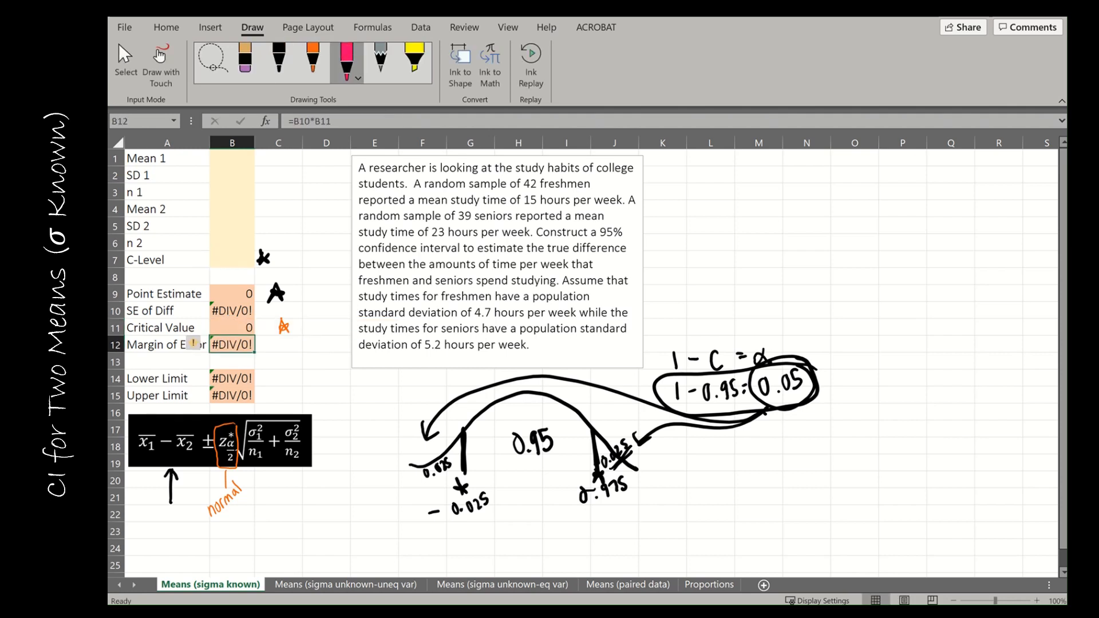
mouse_move(302, 416)
left_mouse_down()
mouse_move(263, 417)
mouse_move(239, 450)
mouse_move(259, 470)
mouse_move(319, 460)
mouse_move(296, 413)
left_mouse_up()
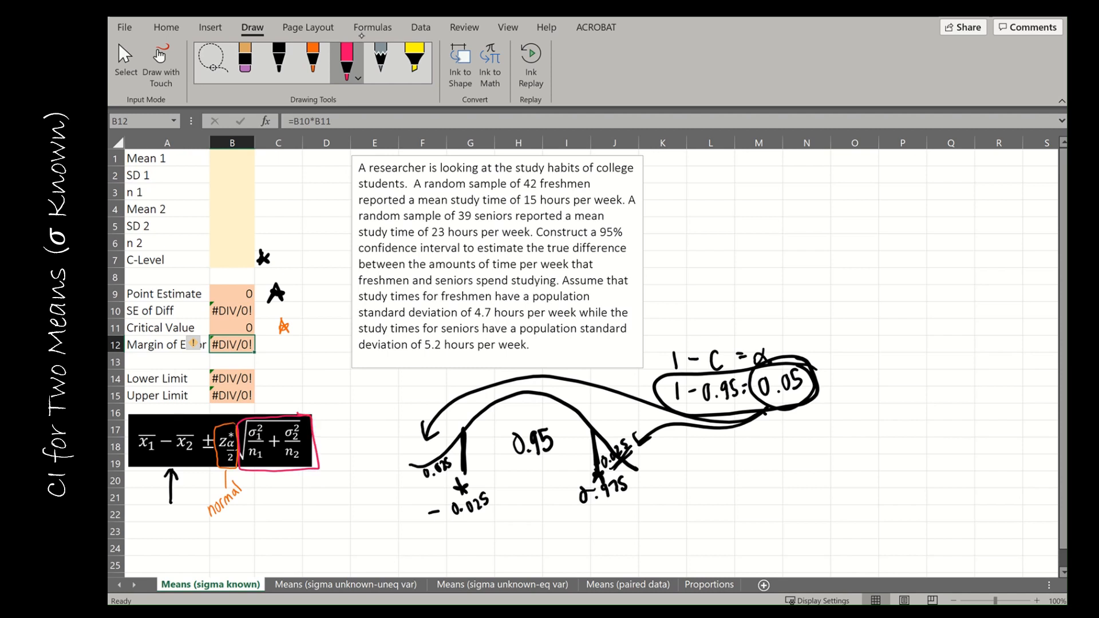
left_click_drag(264, 257, 284, 327)
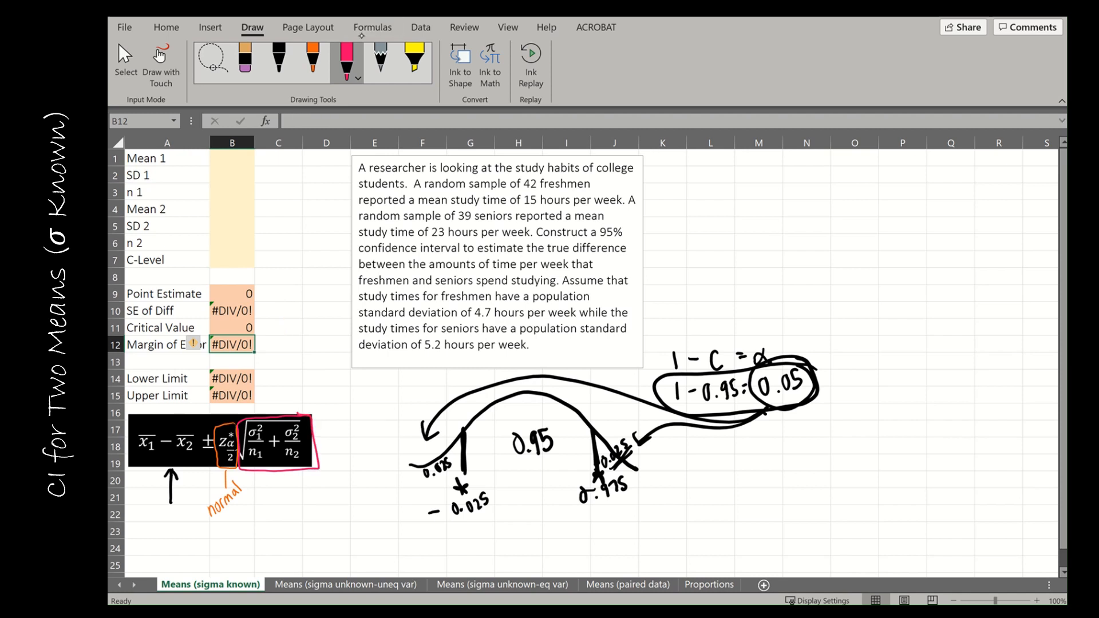
left_click(374, 395)
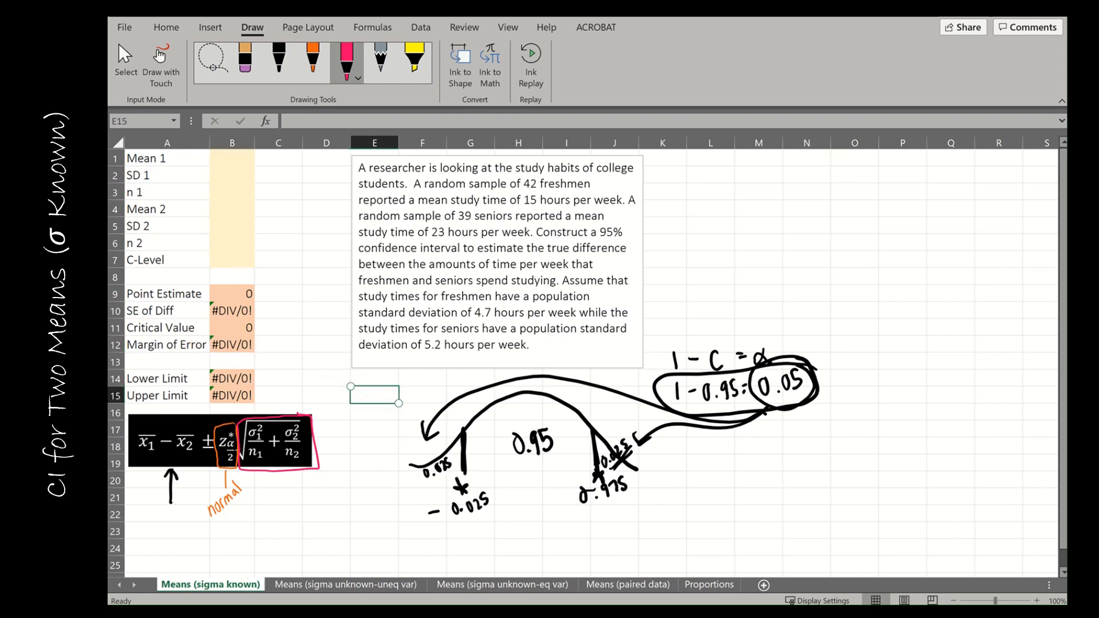
left_click(373, 28)
left_click(231, 342)
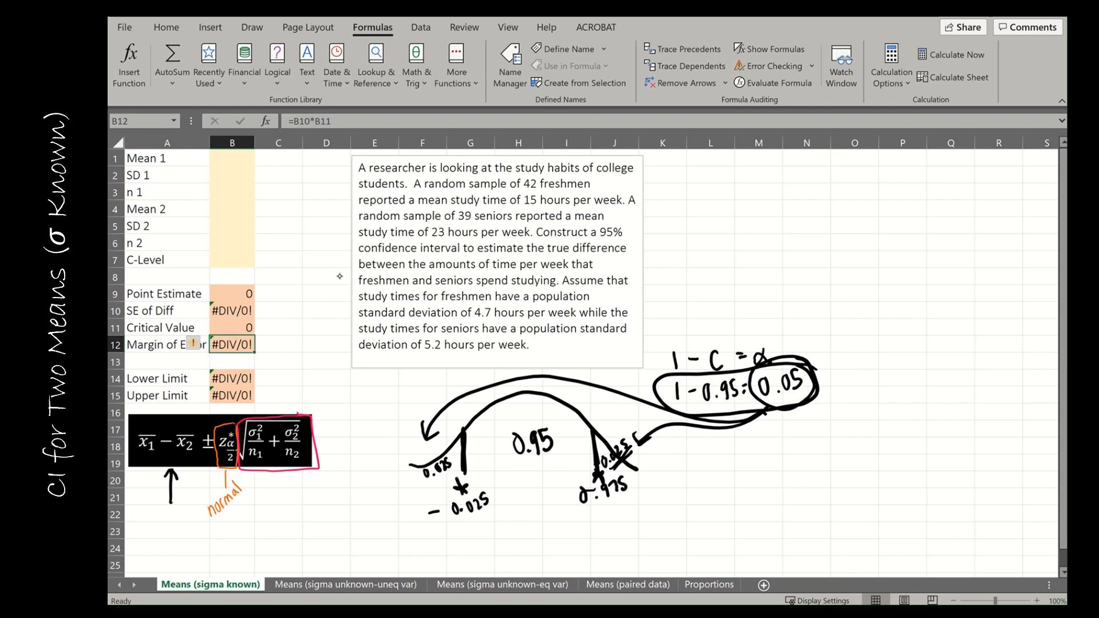
Circle 4.7 and 5.2 in the problem and both squared exponents in the formula, and star the SE of Diff cell in pink
mouse_move(491, 300)
left_mouse_down()
mouse_move(473, 312)
mouse_move(494, 309)
left_mouse_up()
mouse_move(439, 337)
left_mouse_down()
mouse_move(429, 354)
mouse_move(442, 336)
left_mouse_up()
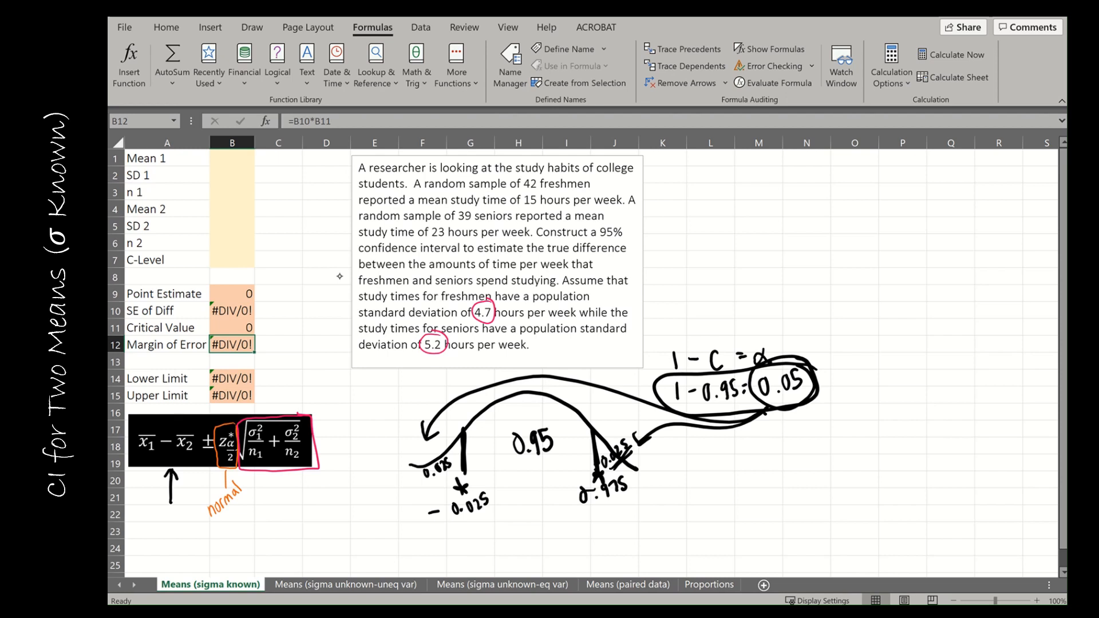
mouse_move(264, 422)
left_mouse_down()
mouse_move(255, 431)
mouse_move(300, 425)
left_mouse_up()
left_click_drag(274, 304, 275, 322)
mouse_move(268, 315)
left_mouse_down()
mouse_move(282, 312)
mouse_move(279, 321)
left_mouse_up()
Inspect the formulas behind SE of Diff, Margin of Error, Lower Limit, and Upper Limit
left_click(220, 309)
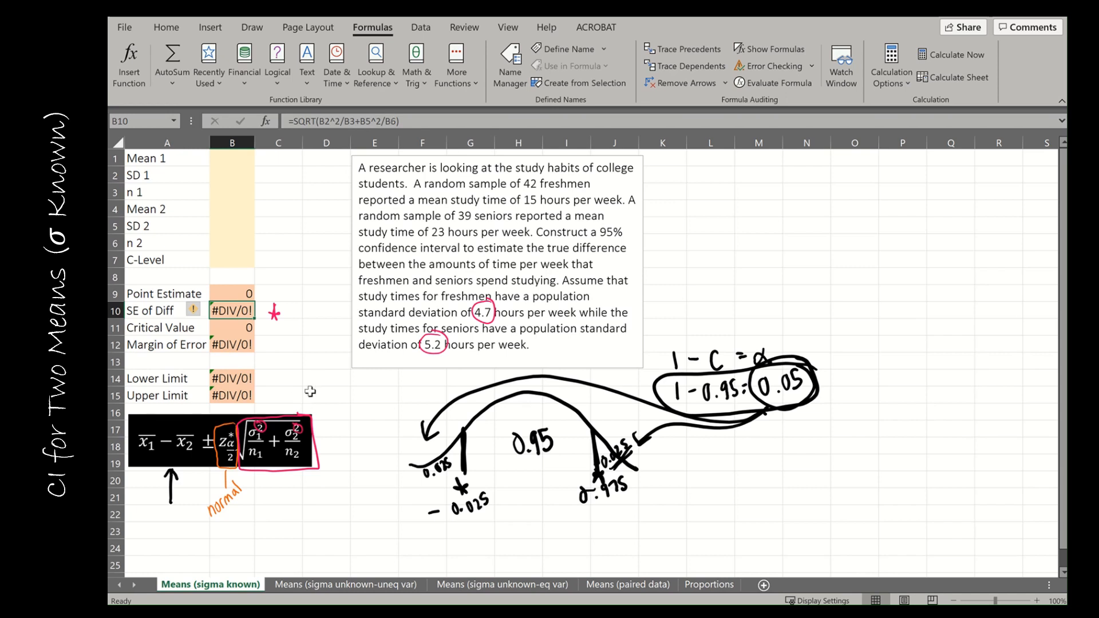
left_click(252, 349)
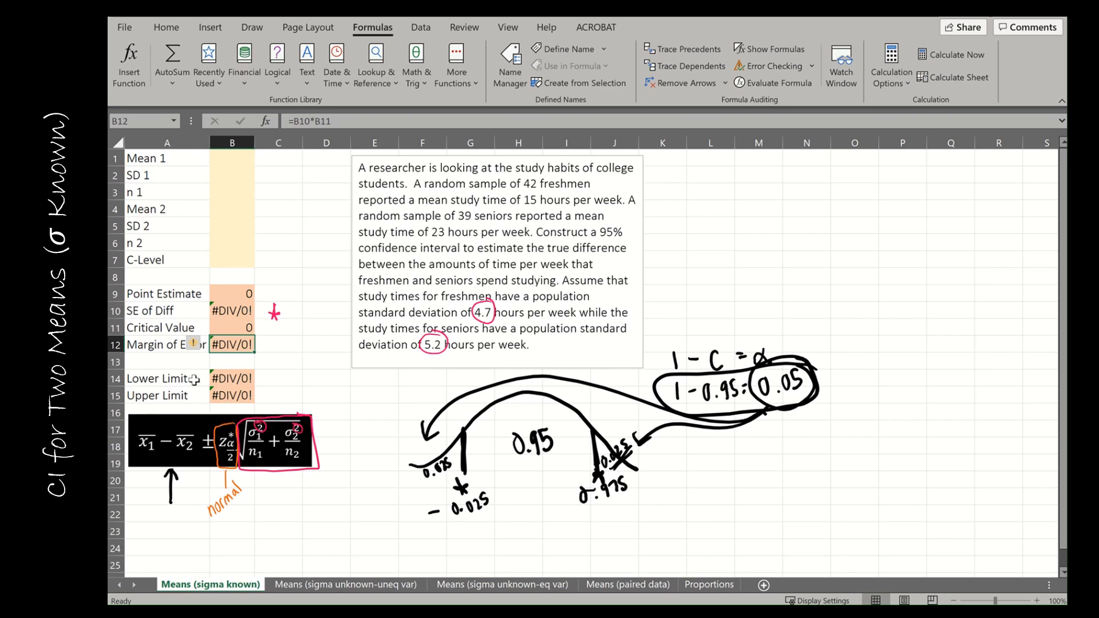
left_click(226, 378)
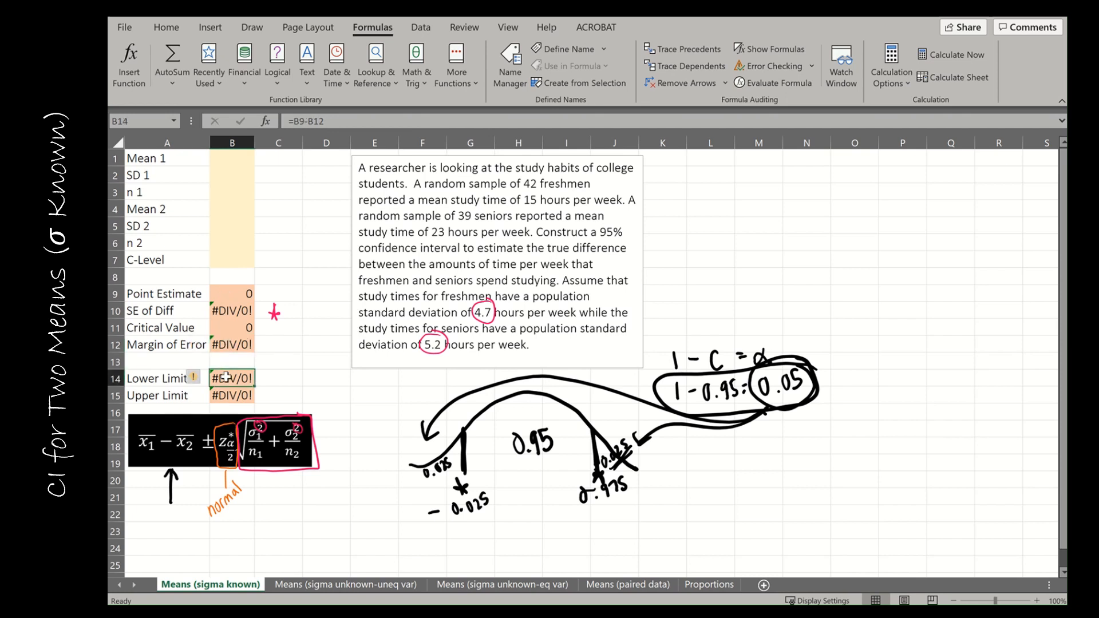
left_click(227, 393)
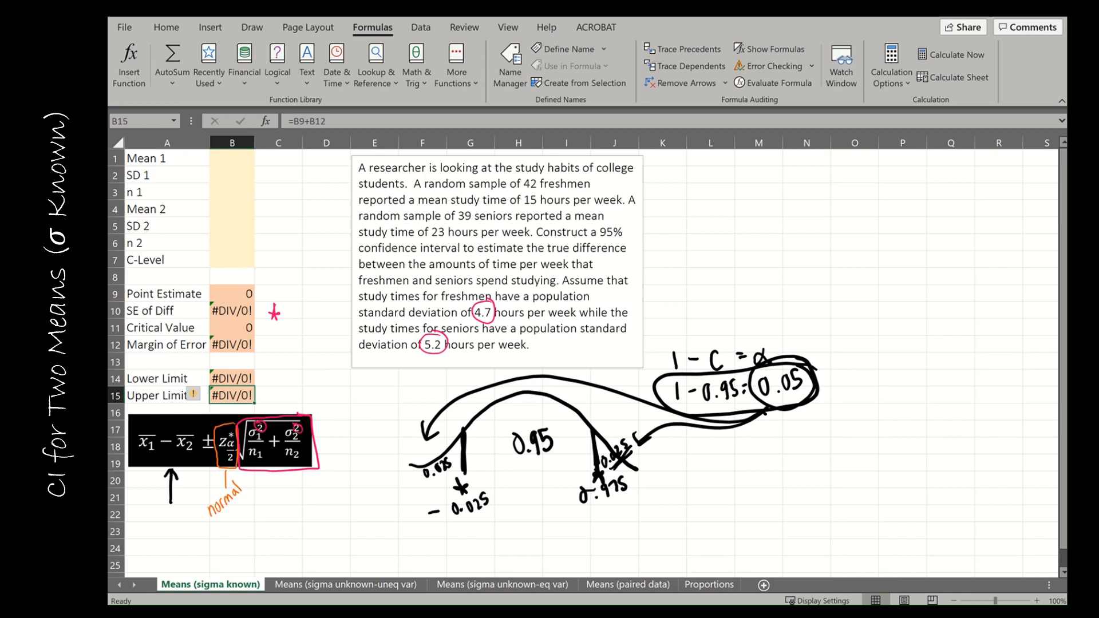
Undo the ink marks on the problem text, the formula image, and beside SE of Diff, and select the n 1 input cell
key("ctrl+z")
key("ctrl+z")
key("ctrl+z")
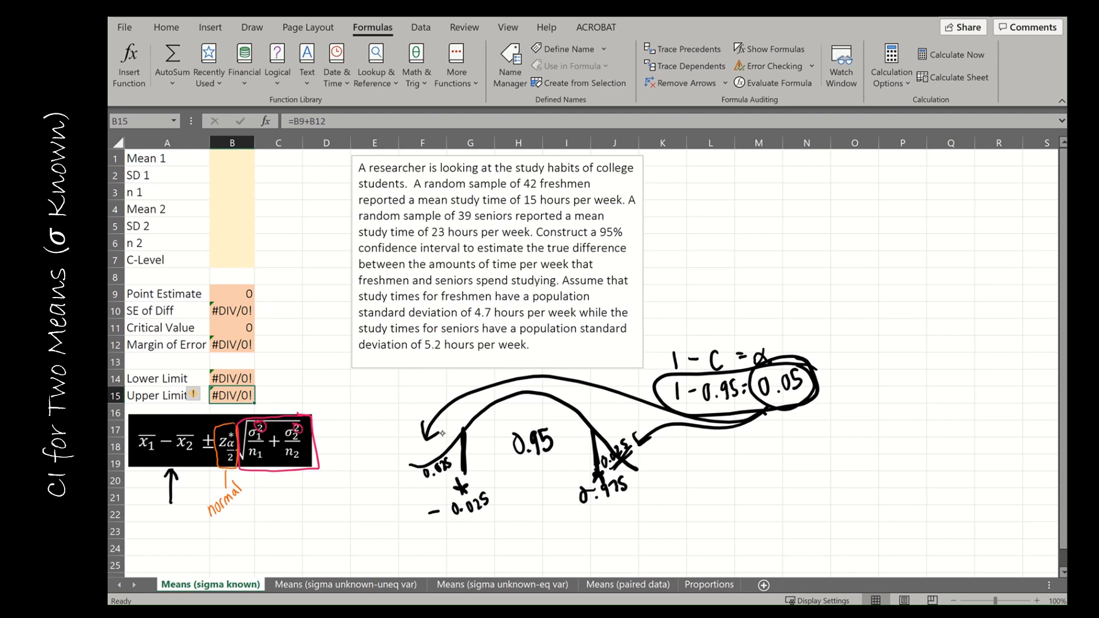
key("ctrl+z")
key("ctrl+z")
key("ctrl+z")
key("ctrl+z")
key("ctrl+z")
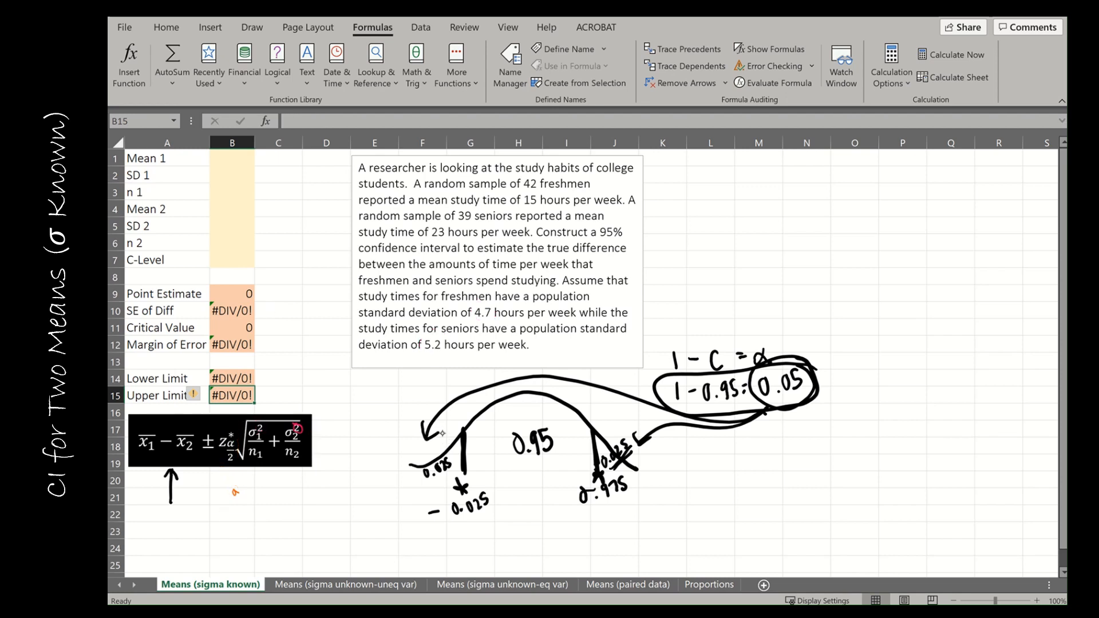
key("ctrl+z")
key("ctrl+z")
key("ctrl+z")
key("ctrl+z")
left_click(229, 188)
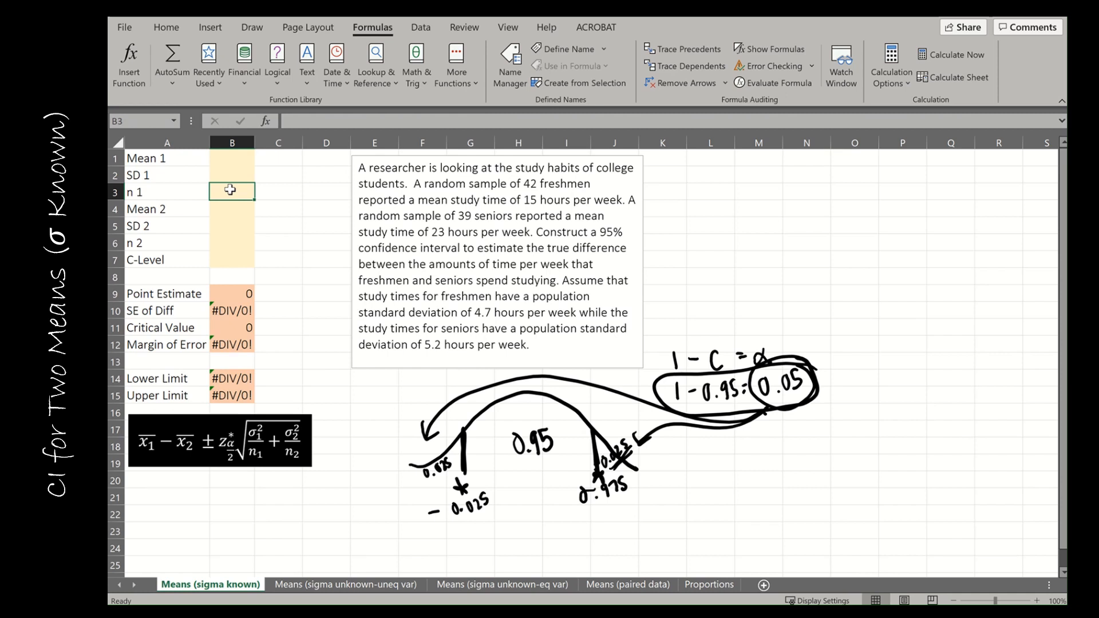
Enter the freshman sample values: 42 for n 1 and 15 for Mean 1
type("42")
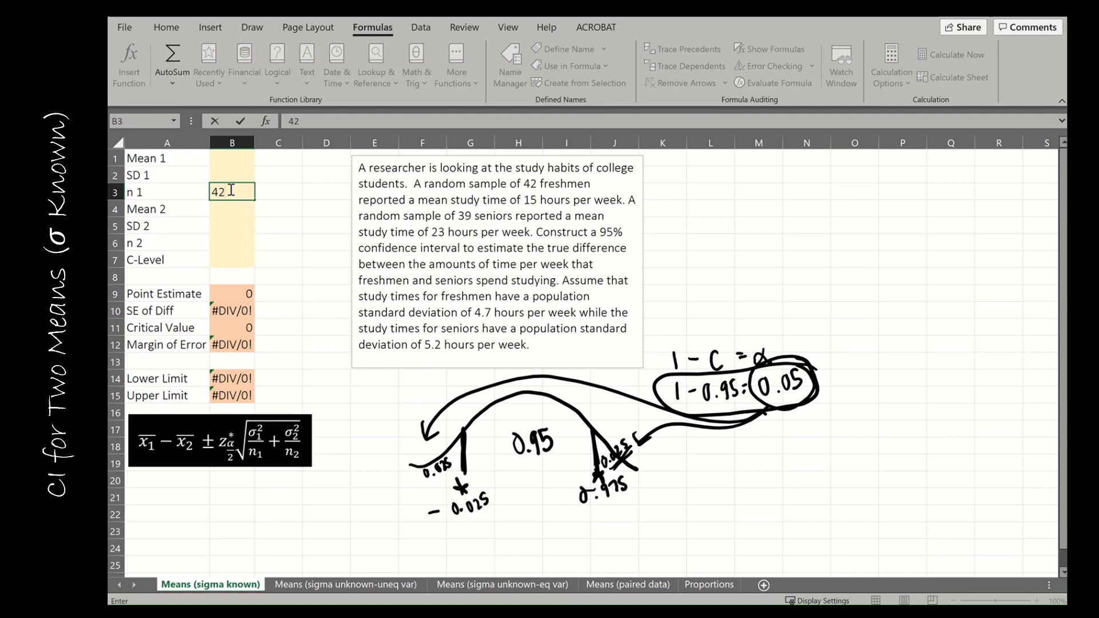
key("Up")
key("Up")
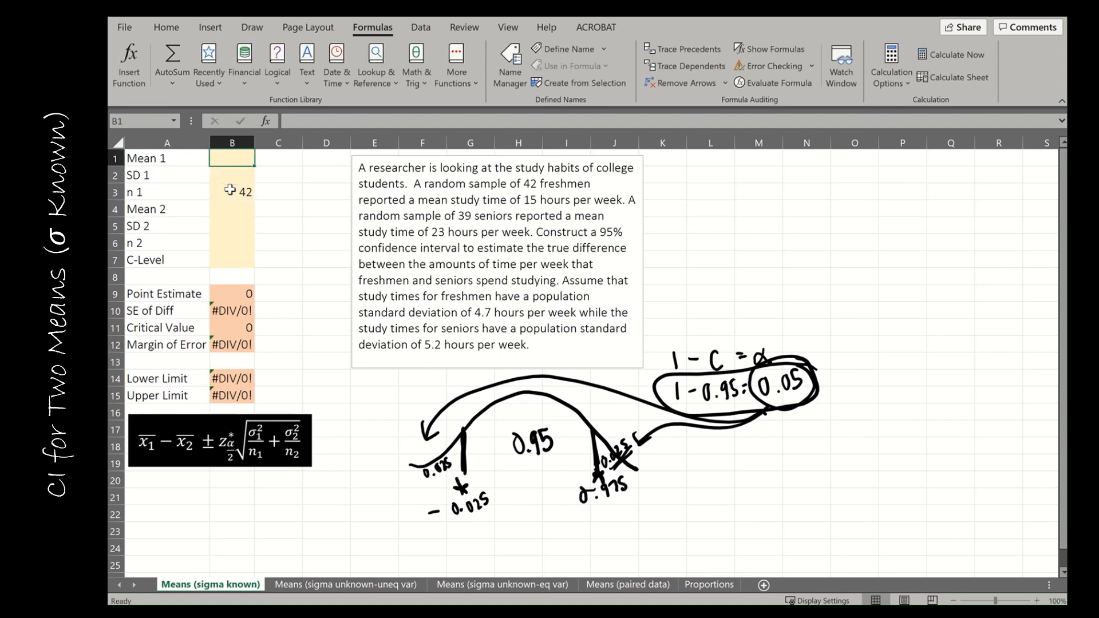
type("15")
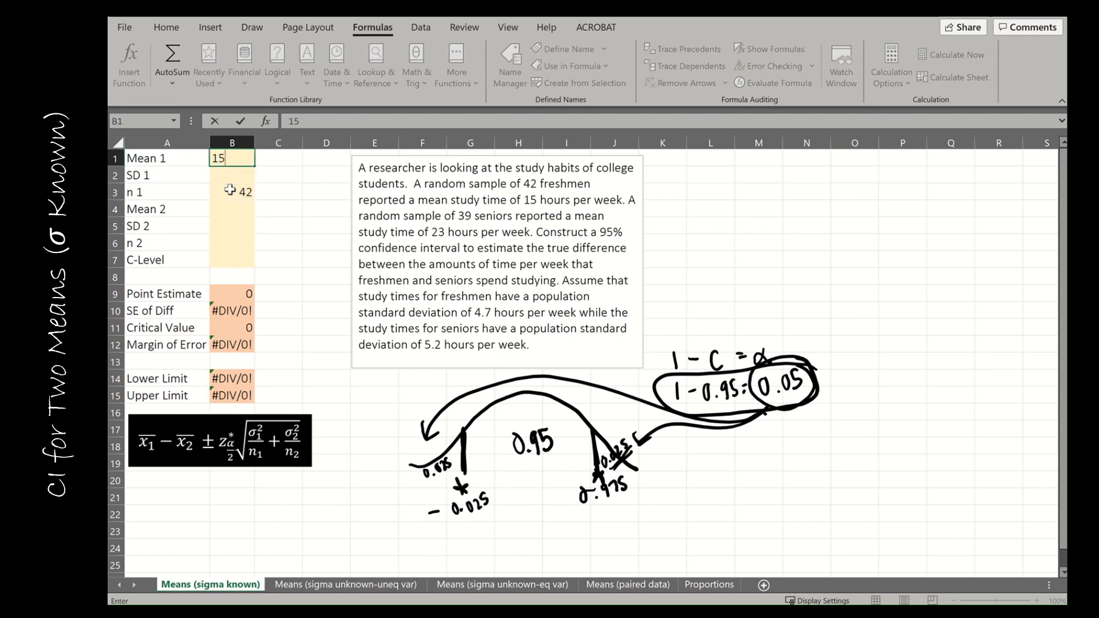
key("Return")
Enter the senior sample values: 39 for n 2 and 23 for Mean 2
key("Down")
key("Down")
key("Down")
key("Down")
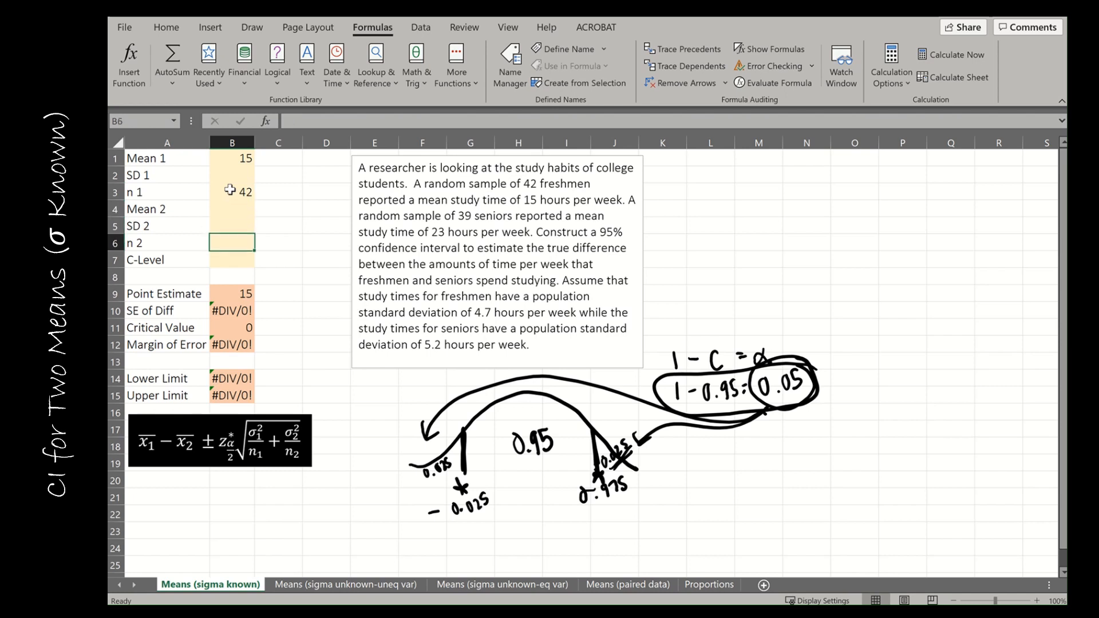
type("39")
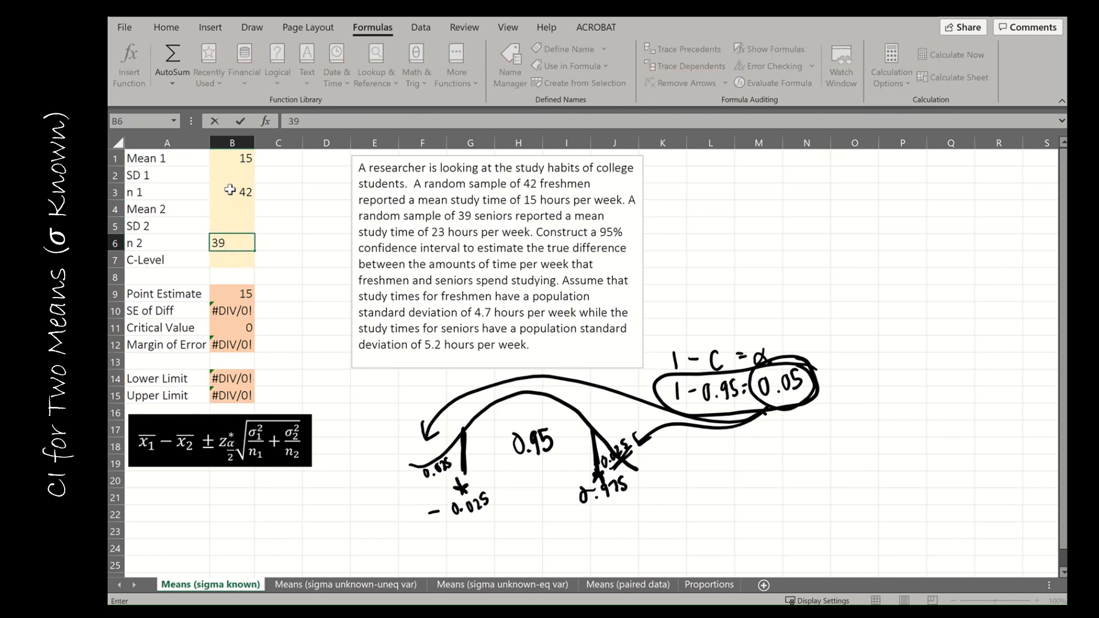
key("Up")
key("Up")
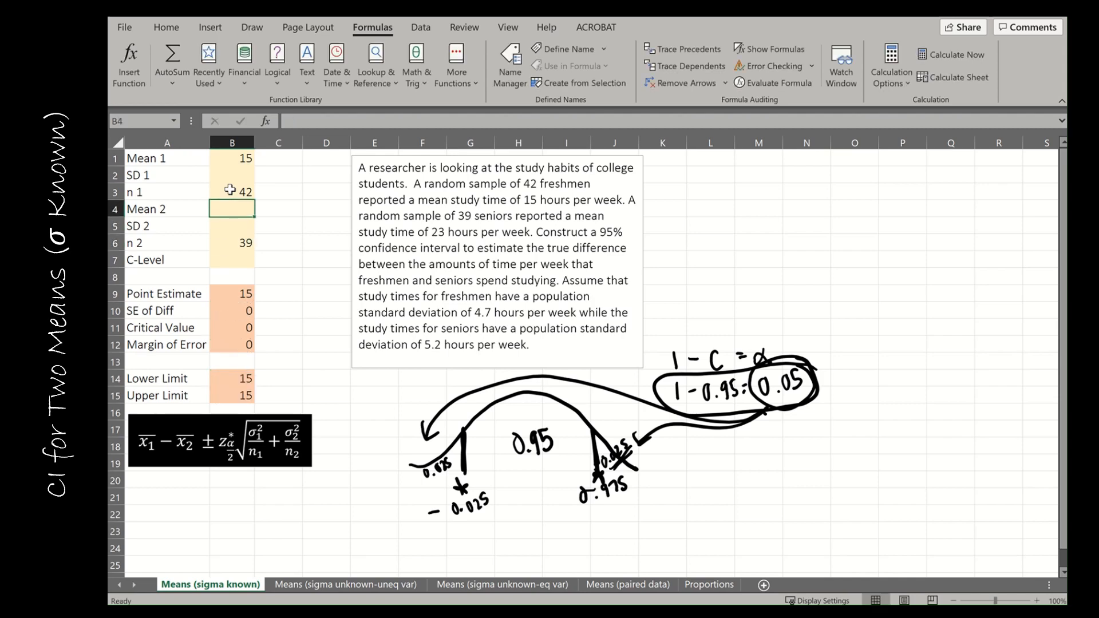
type("23")
key("Tab")
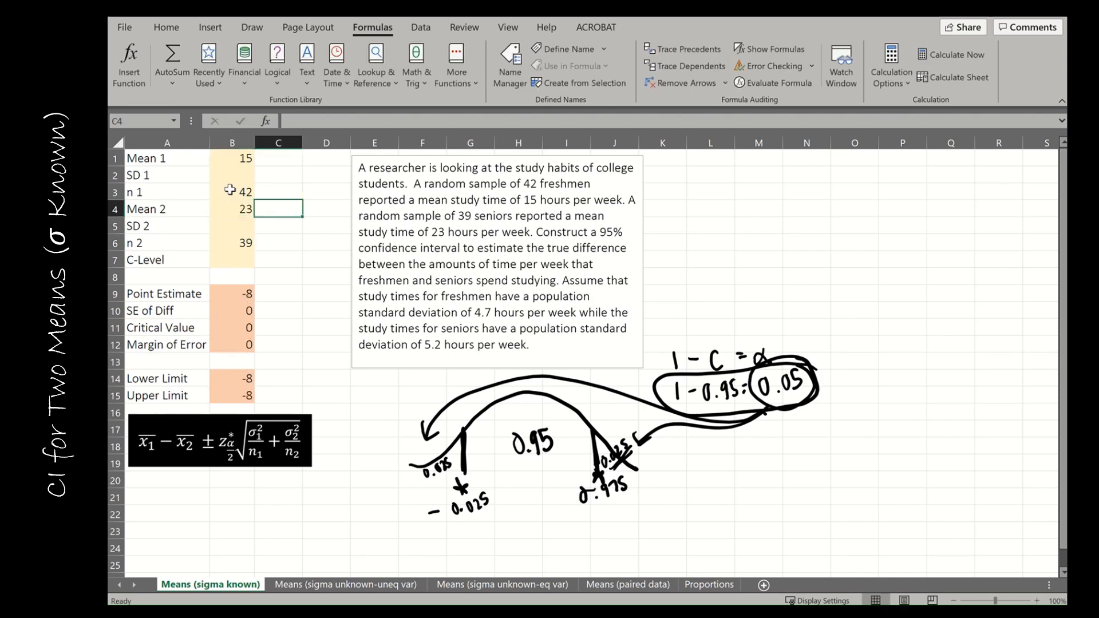
Set the C-Level input cell to 0.95
key("Down")
key("Down")
key("Down")
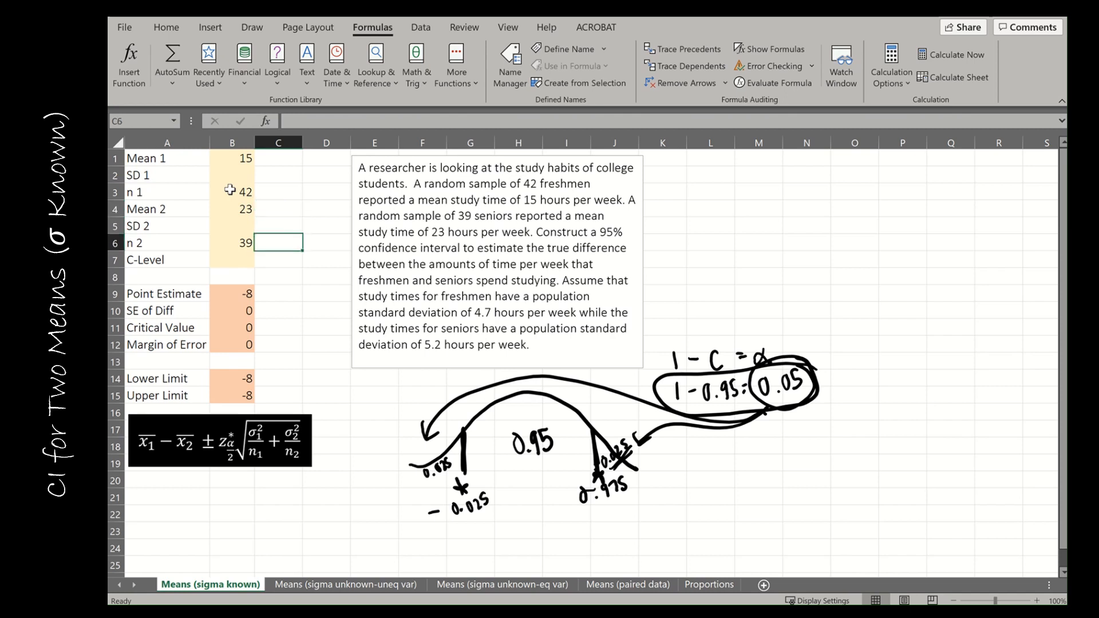
key("Left")
type("0.95")
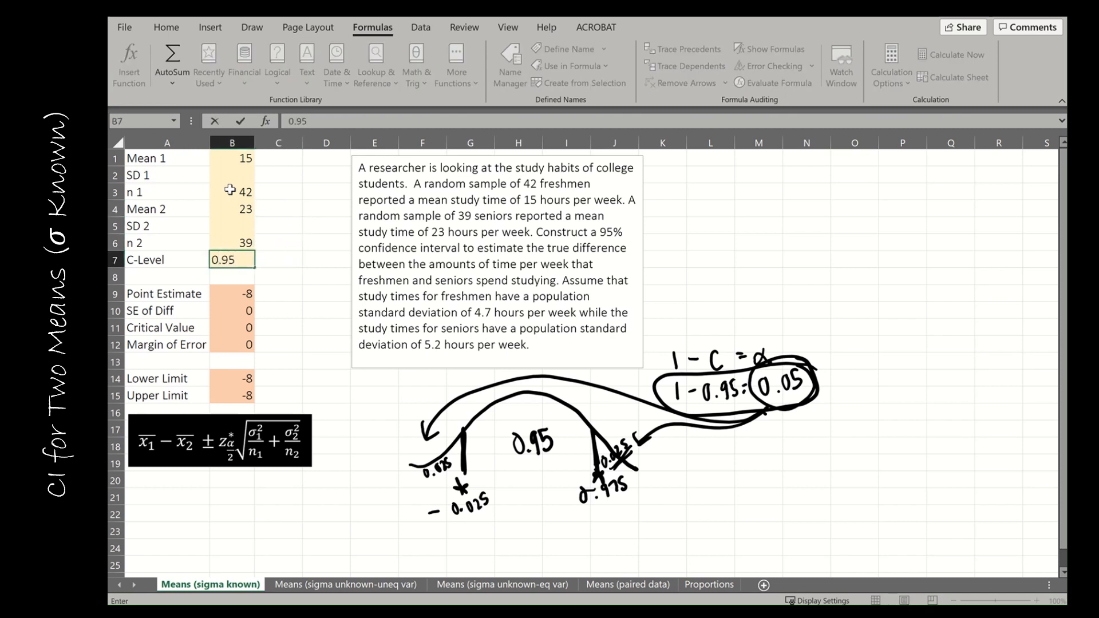
key("Return")
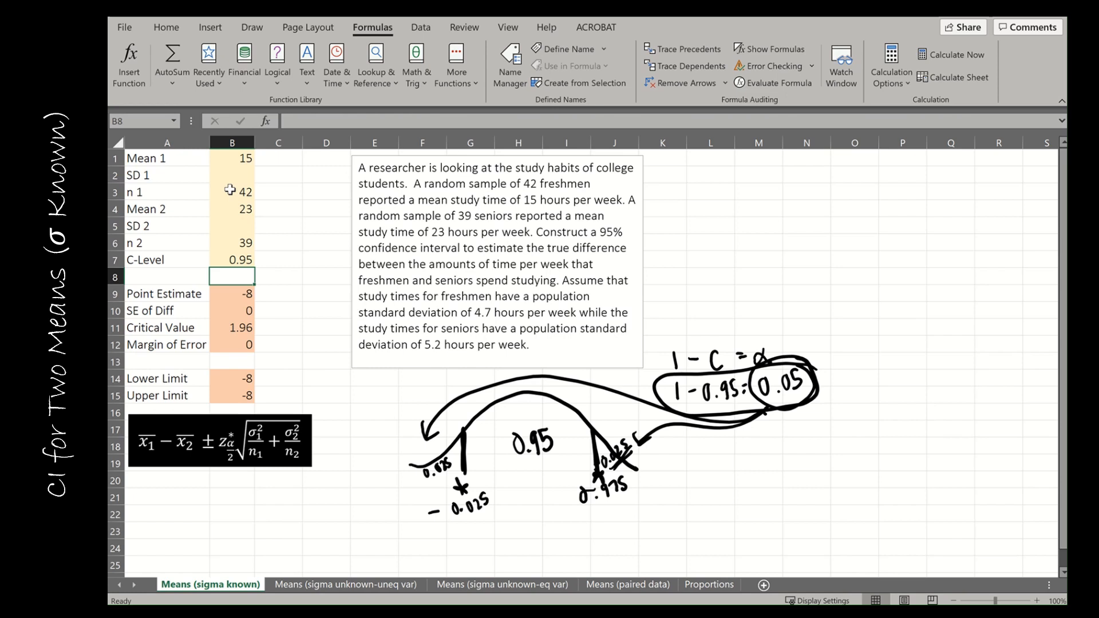
Enter the population standard deviations: 4.7 for SD 1 and 5.2 for SD 2
key("Up")
key("Up")
key("Up")
key("Up")
key("Up")
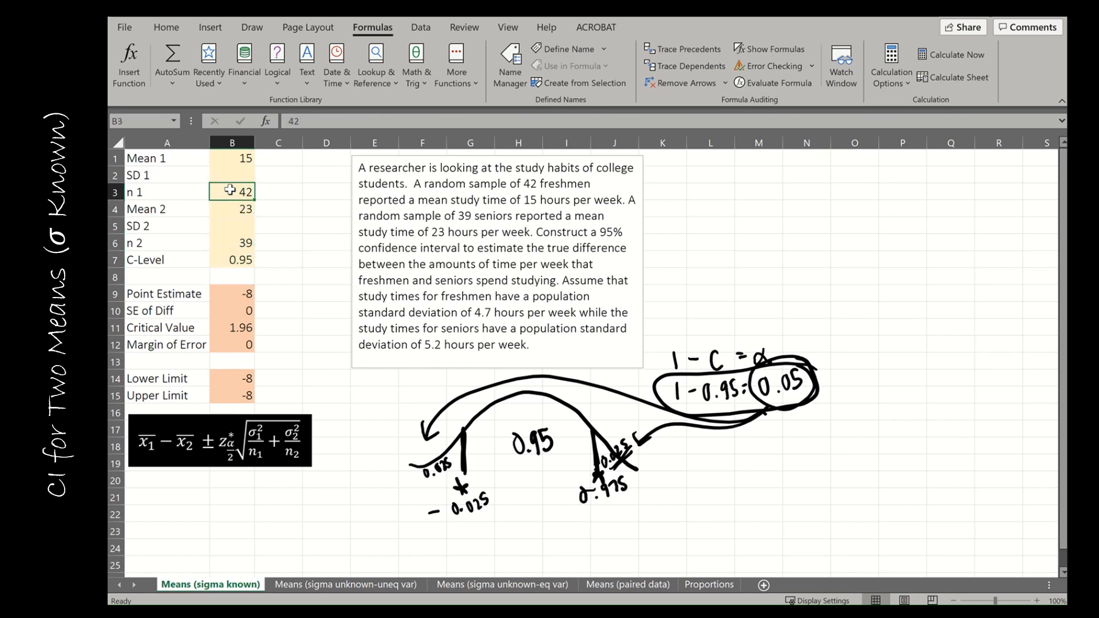
key("Up")
type("4.7")
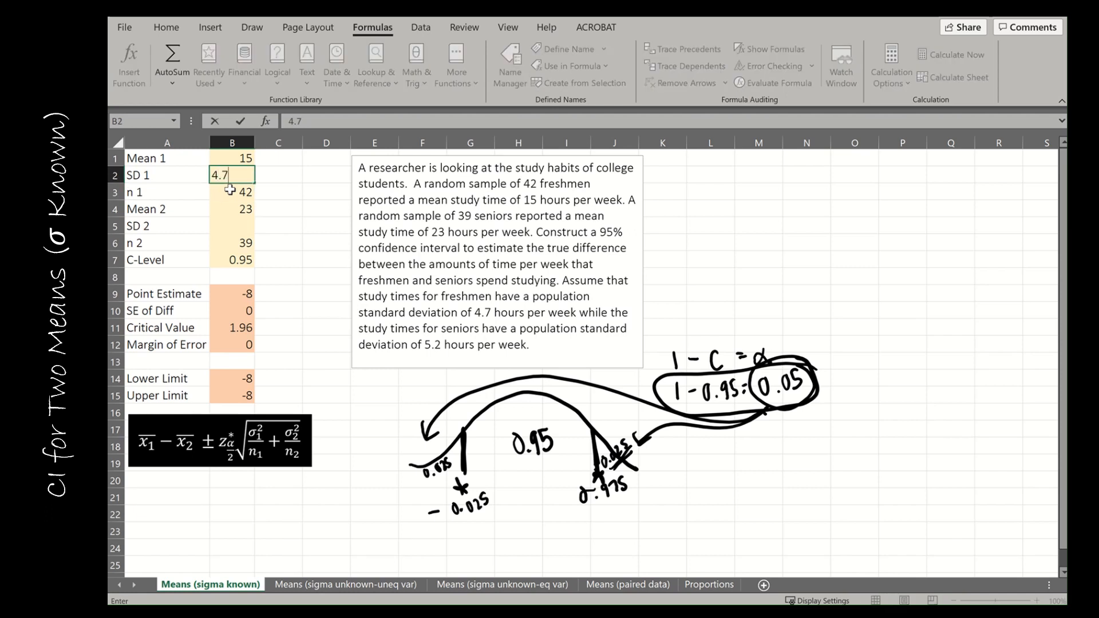
key("Return")
key("Down")
key("Down")
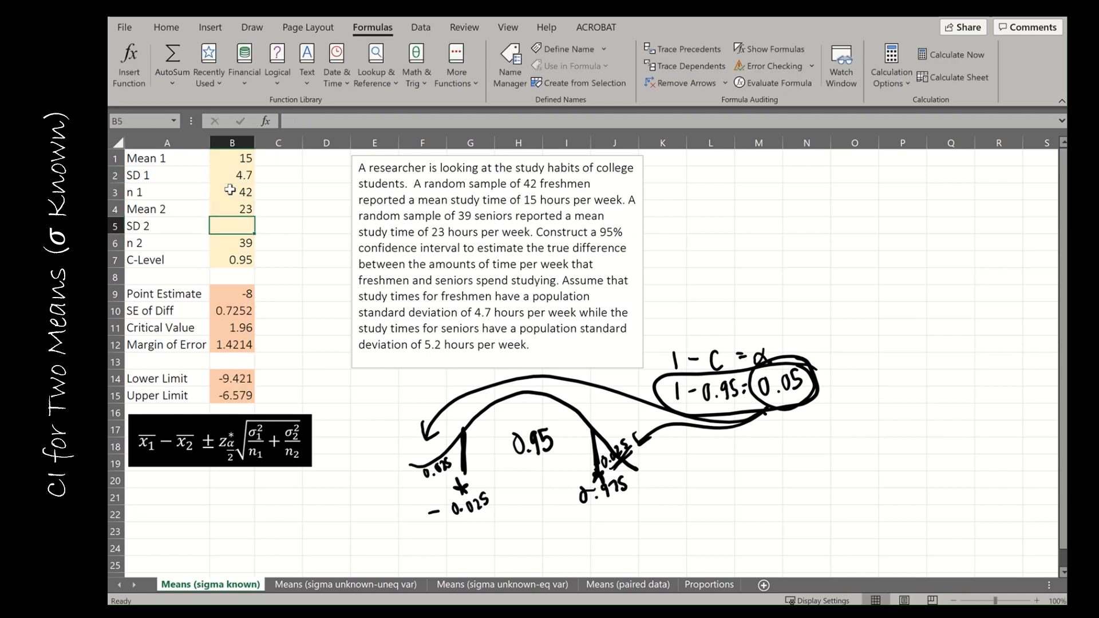
type("5.2")
key("Return")
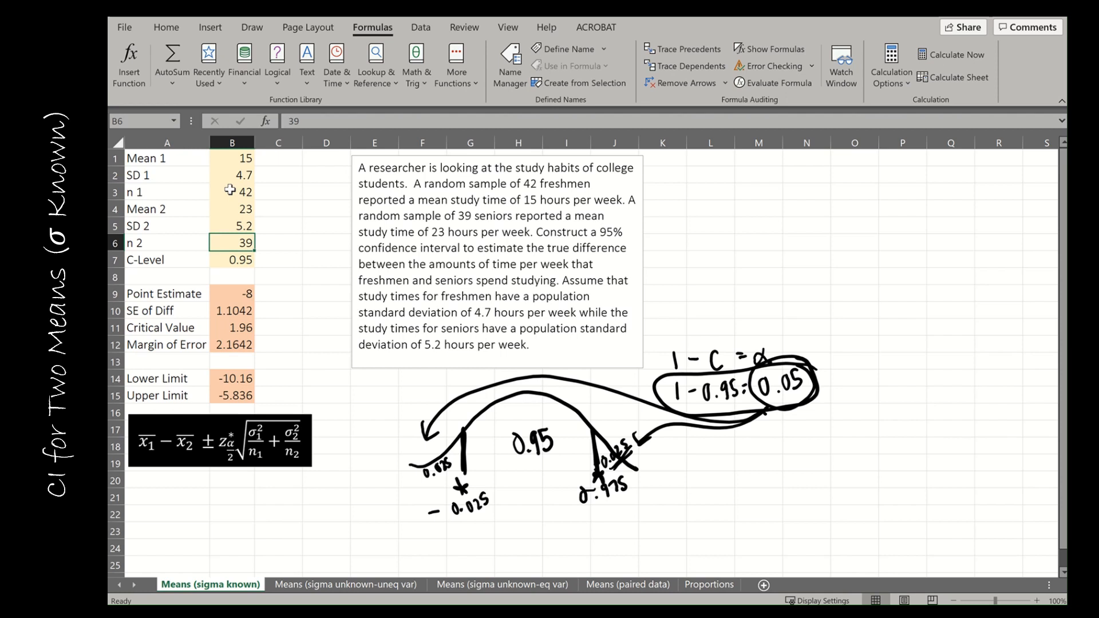
Handwrite the interval (-10.16, -5.836) in pink ink below the formula image and underline both limits
mouse_move(170, 492)
left_mouse_down()
mouse_move(166, 521)
mouse_move(186, 502)
mouse_move(195, 516)
mouse_move(224, 505)
mouse_move(225, 516)
left_mouse_up()
mouse_move(235, 498)
left_mouse_down()
mouse_move(229, 513)
mouse_move(248, 529)
mouse_move(269, 503)
mouse_move(278, 515)
left_mouse_up()
mouse_move(276, 491)
left_mouse_down()
mouse_move(294, 493)
mouse_move(294, 515)
mouse_move(307, 515)
left_mouse_up()
left_click(285, 513)
left_click_drag(319, 488, 321, 503)
left_click_drag(325, 480, 327, 517)
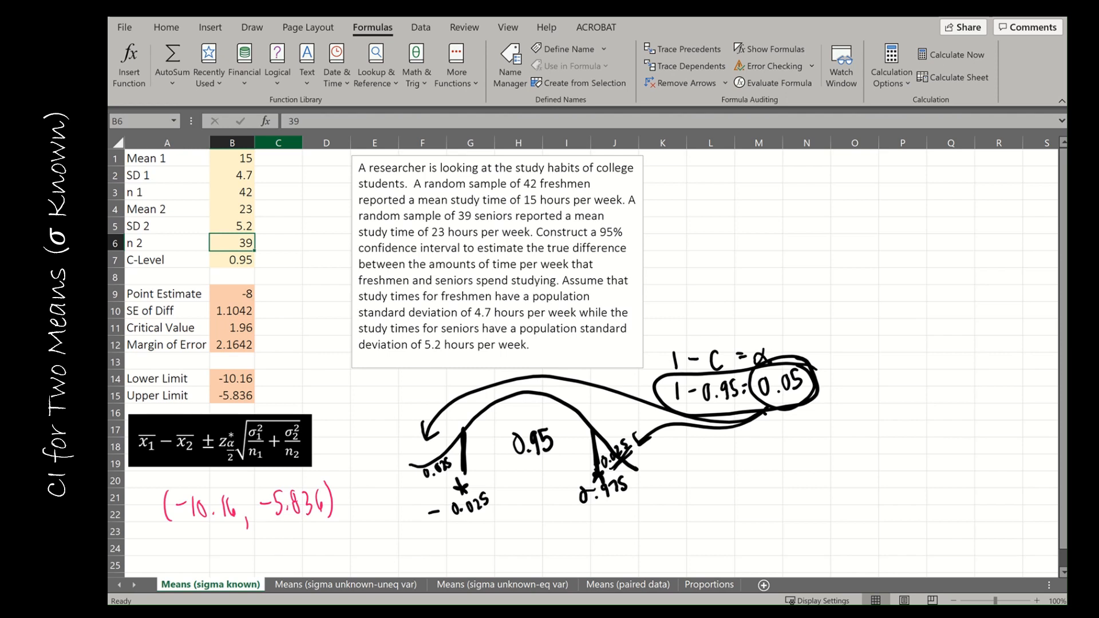
left_click_drag(185, 533, 320, 525)
Bracket the group 1 inputs as "Fresh" and the group 2 inputs as "sen" in orange ink
left_click(252, 27)
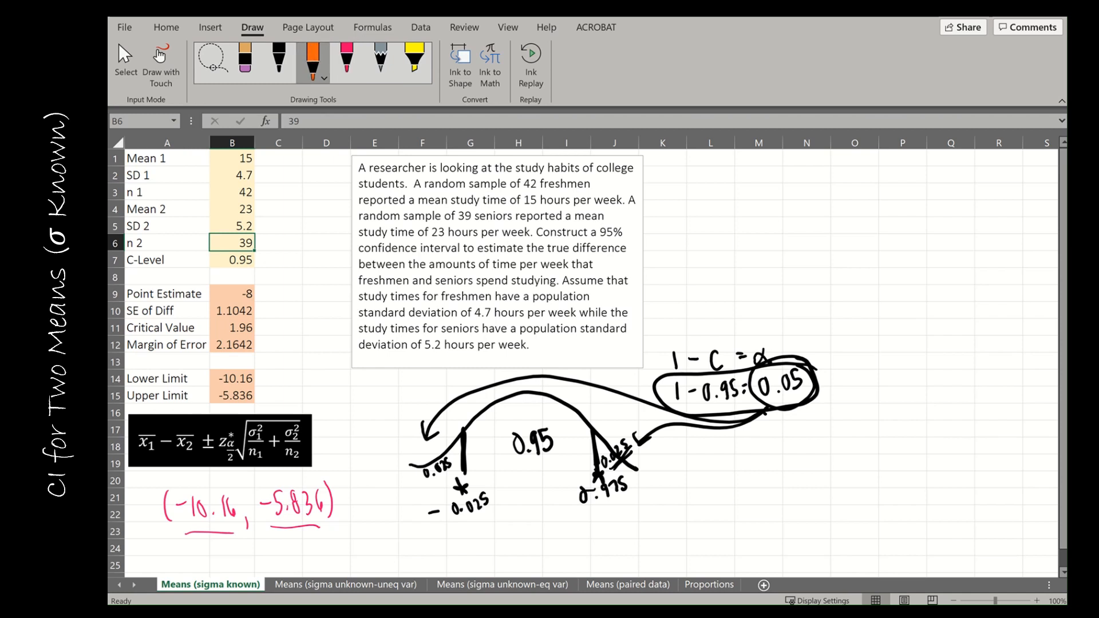
mouse_move(265, 153)
left_mouse_down()
mouse_move(261, 197)
mouse_move(302, 172)
mouse_move(268, 206)
mouse_move(260, 245)
mouse_move(294, 214)
left_mouse_up()
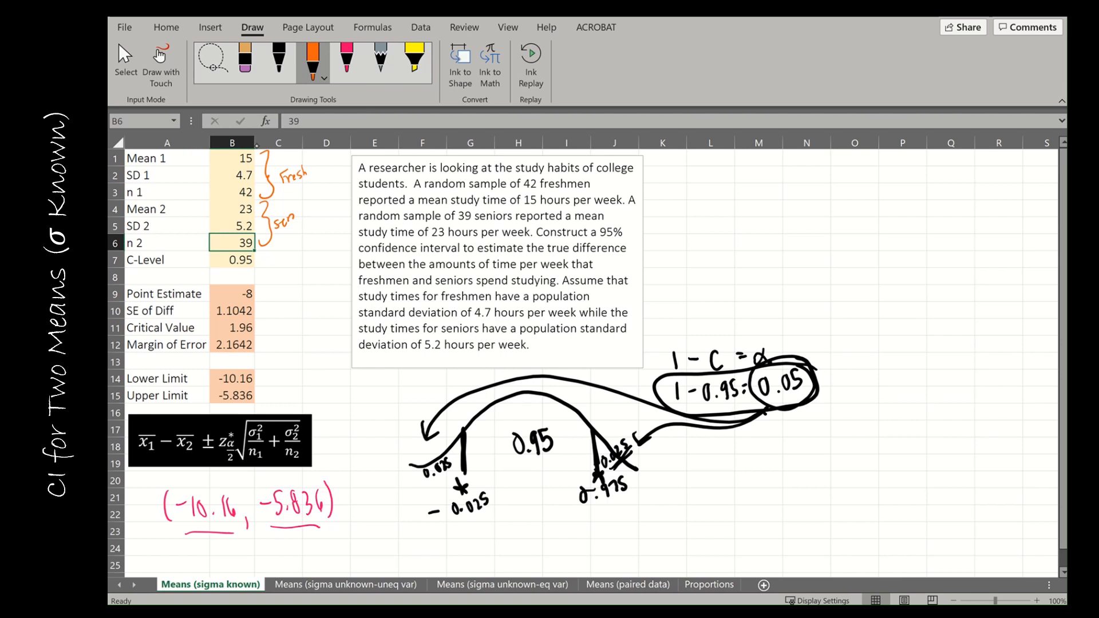
left_click_drag(298, 215, 304, 213)
mouse_move(312, 196)
left_mouse_down()
mouse_move(328, 209)
mouse_move(347, 185)
left_mouse_up()
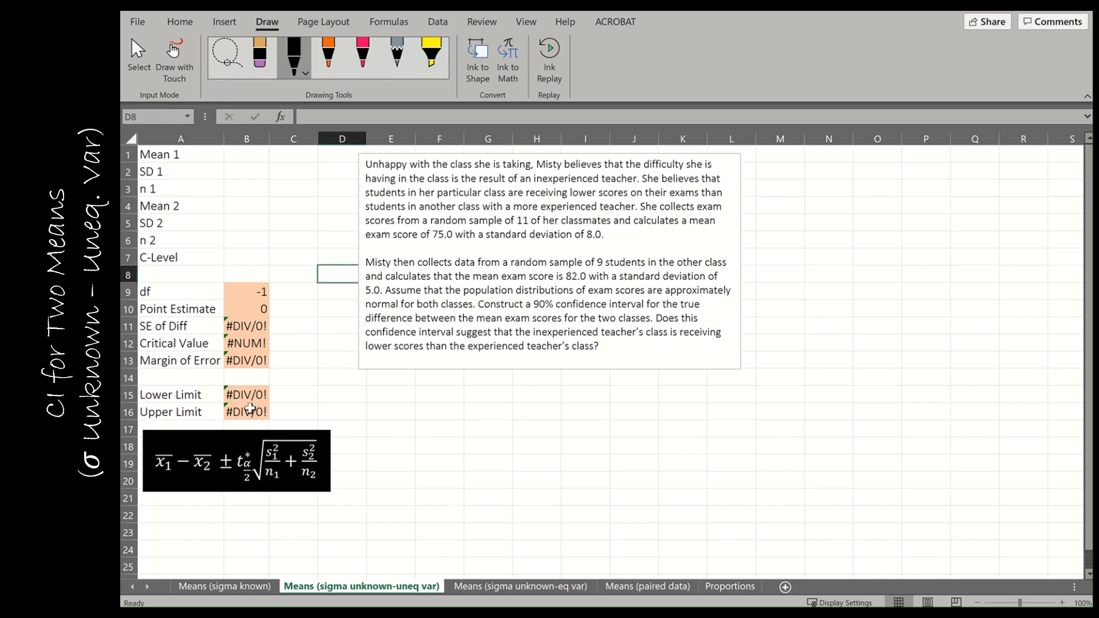
Inspect the formulas behind Upper Limit, Lower Limit, Margin of Error, and Point Estimate on the sigma unknown, unequal variance sheet
left_click(250, 410)
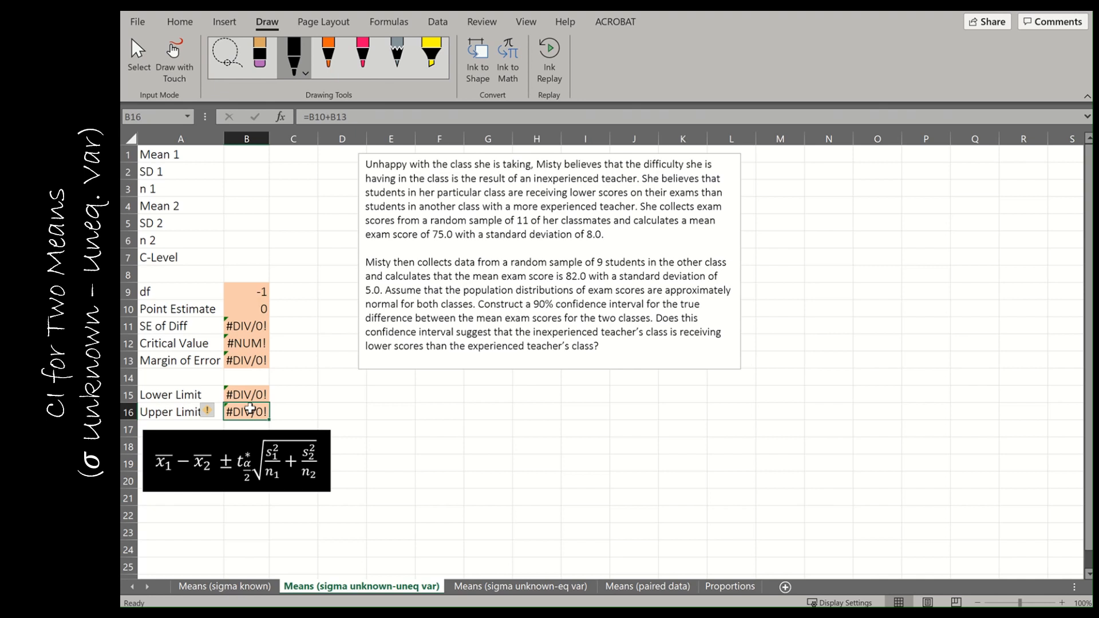
key("Up")
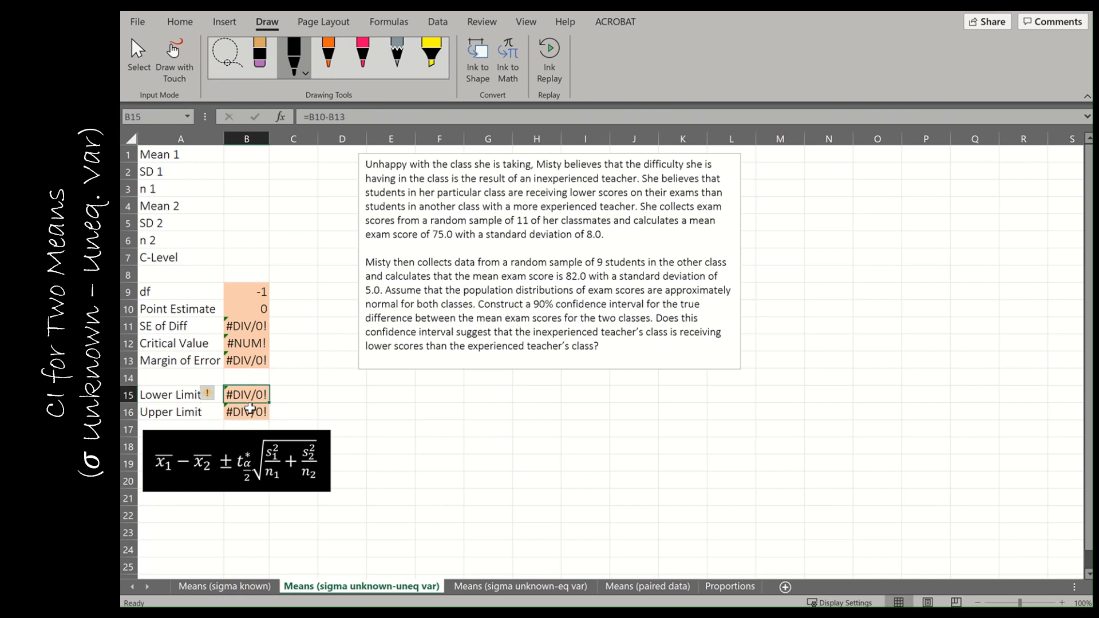
key("Up")
key("Up")
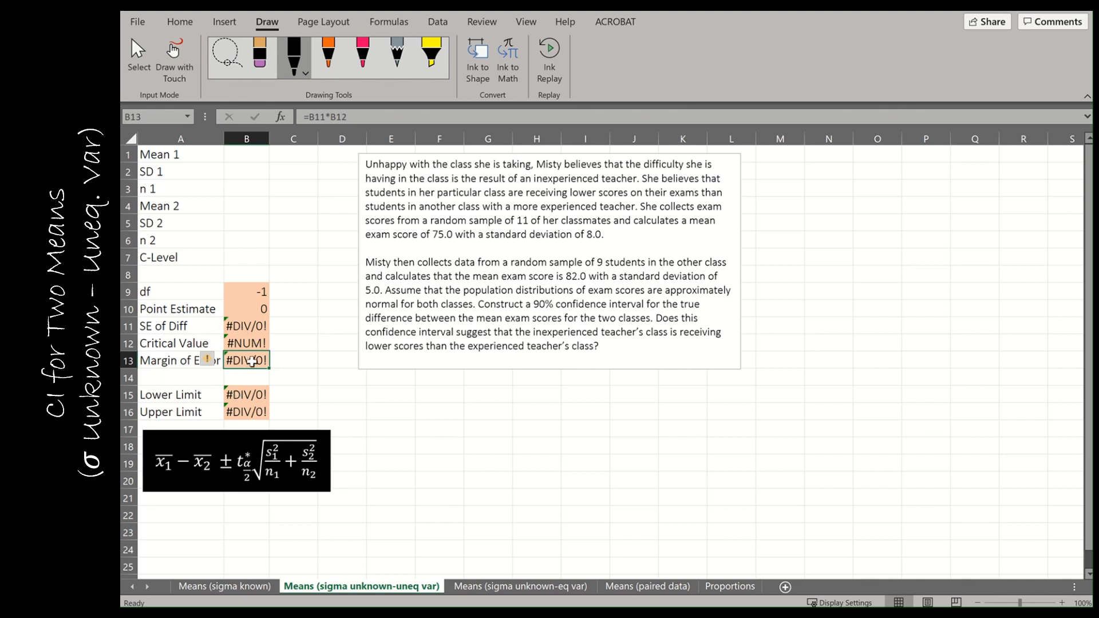
left_click(258, 311)
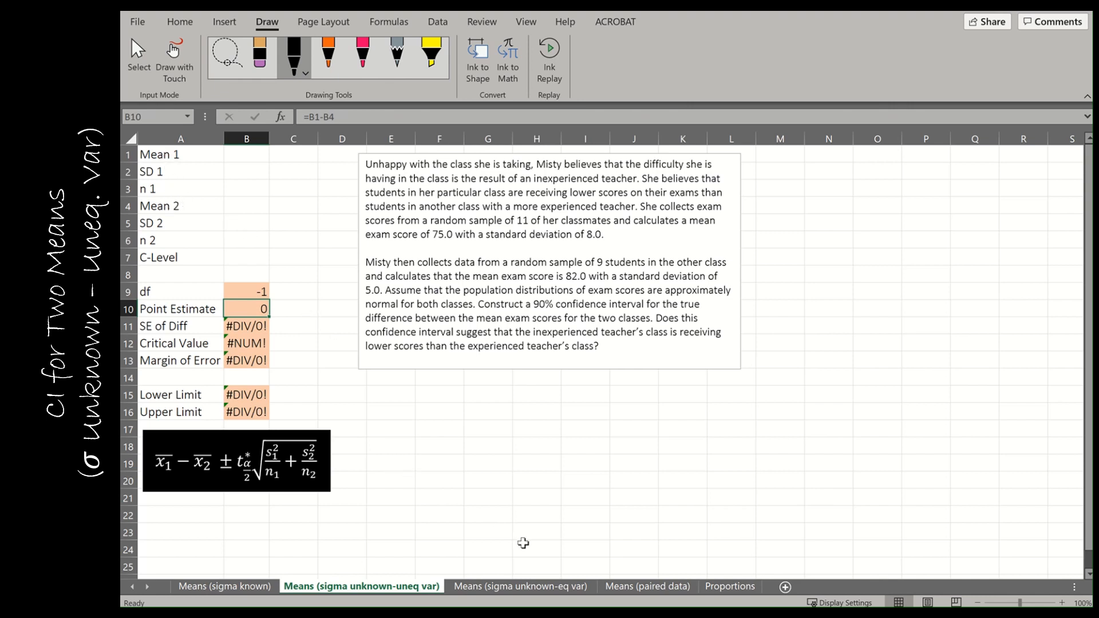
Star the df cell in black ink and handwrite n1-1 and n2-1 beside the n 1 and n 2 rows
mouse_move(293, 284)
left_mouse_down()
mouse_move(287, 300)
mouse_move(296, 299)
mouse_move(293, 284)
left_mouse_up()
left_click(237, 290)
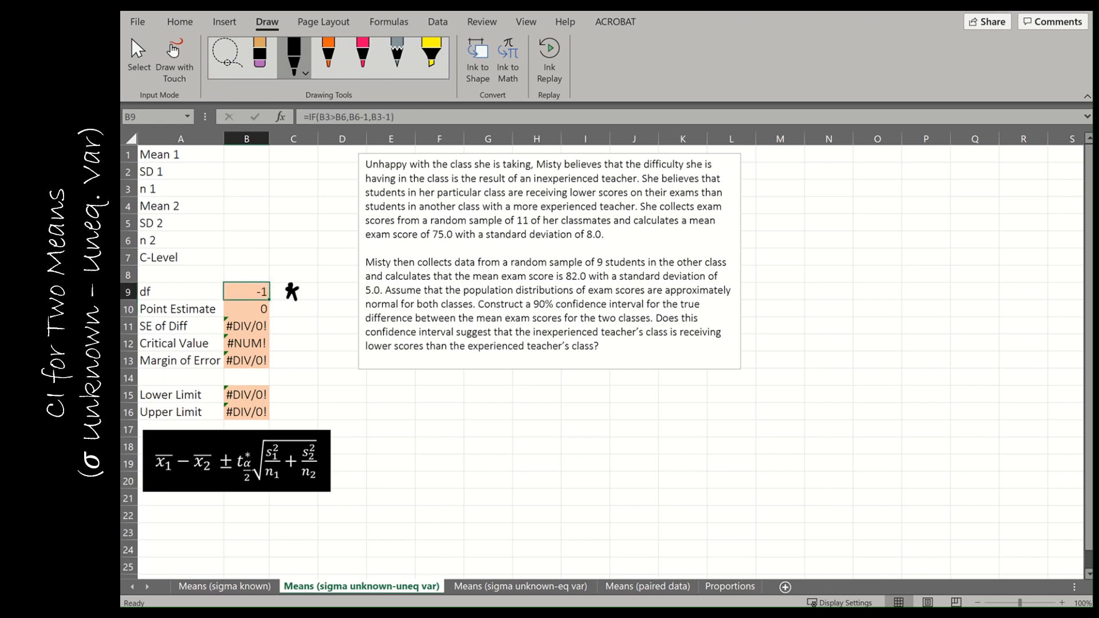
mouse_move(287, 197)
left_mouse_down()
mouse_move(289, 185)
mouse_move(303, 190)
left_mouse_up()
left_click_drag(304, 184, 307, 197)
mouse_move(284, 235)
left_mouse_down()
mouse_move(293, 248)
mouse_move(304, 242)
left_mouse_up()
left_click_drag(305, 236, 307, 249)
Examine the IF formula in the df cell, circling the n 1 and n 2 labels and highlighting the B6-1 argument
left_click(312, 117)
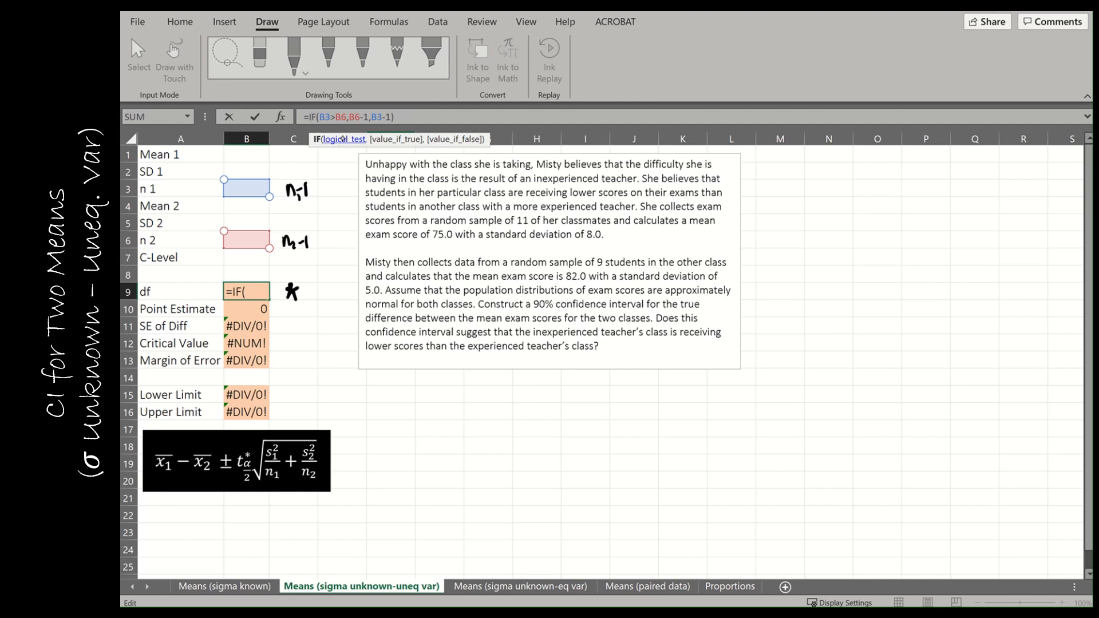
mouse_move(151, 182)
left_mouse_down()
mouse_move(147, 198)
mouse_move(141, 188)
left_mouse_up()
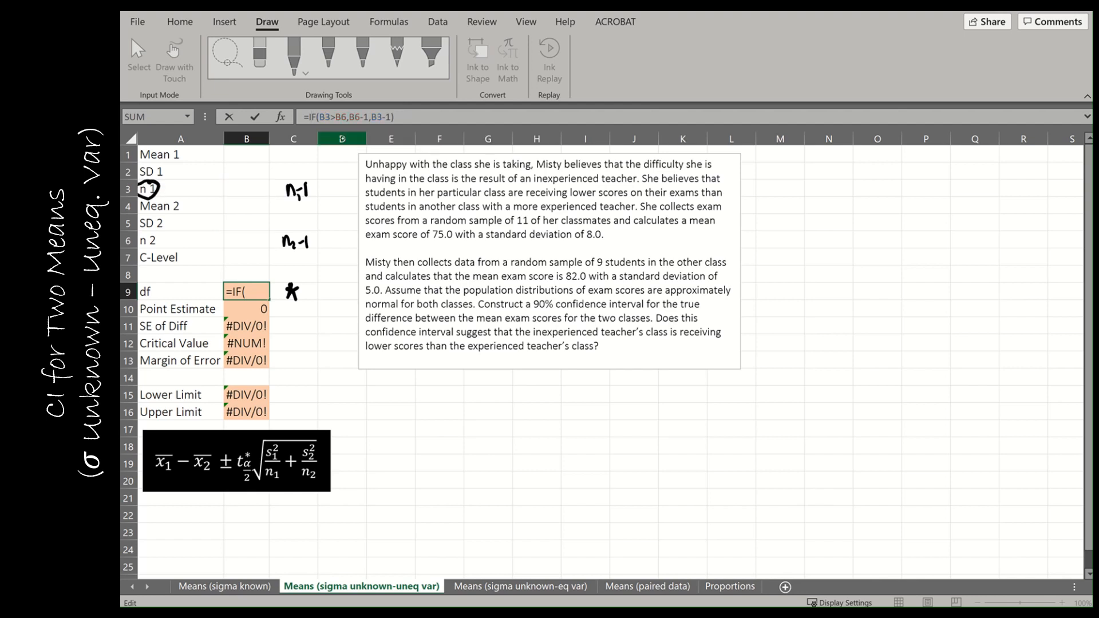
mouse_move(160, 229)
left_mouse_down()
mouse_move(150, 250)
mouse_move(154, 228)
left_mouse_up()
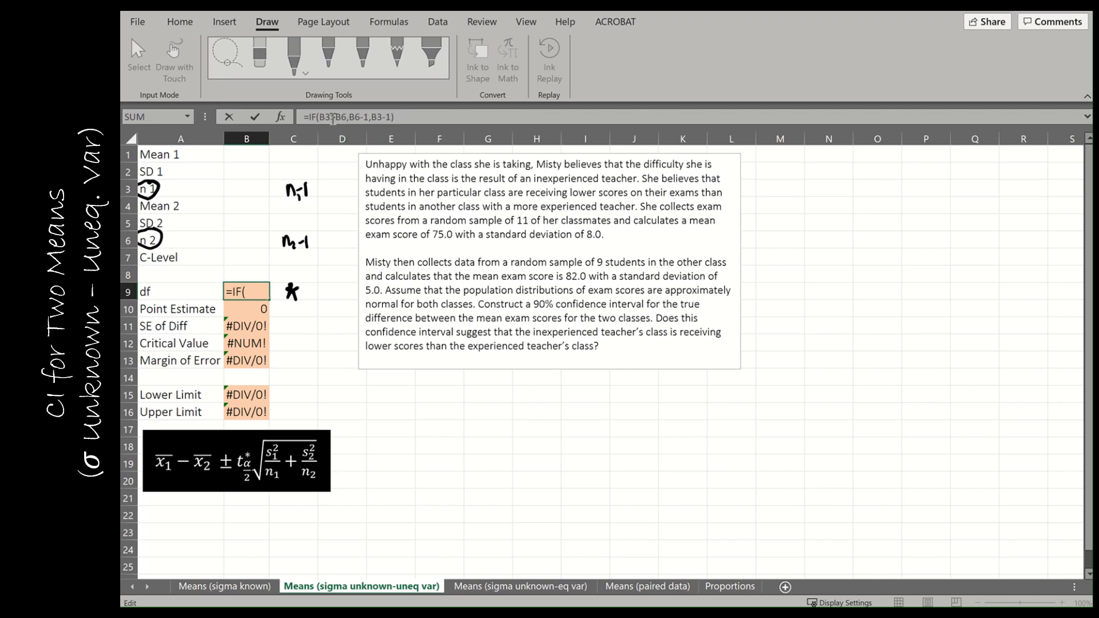
left_click_drag(350, 118, 370, 122)
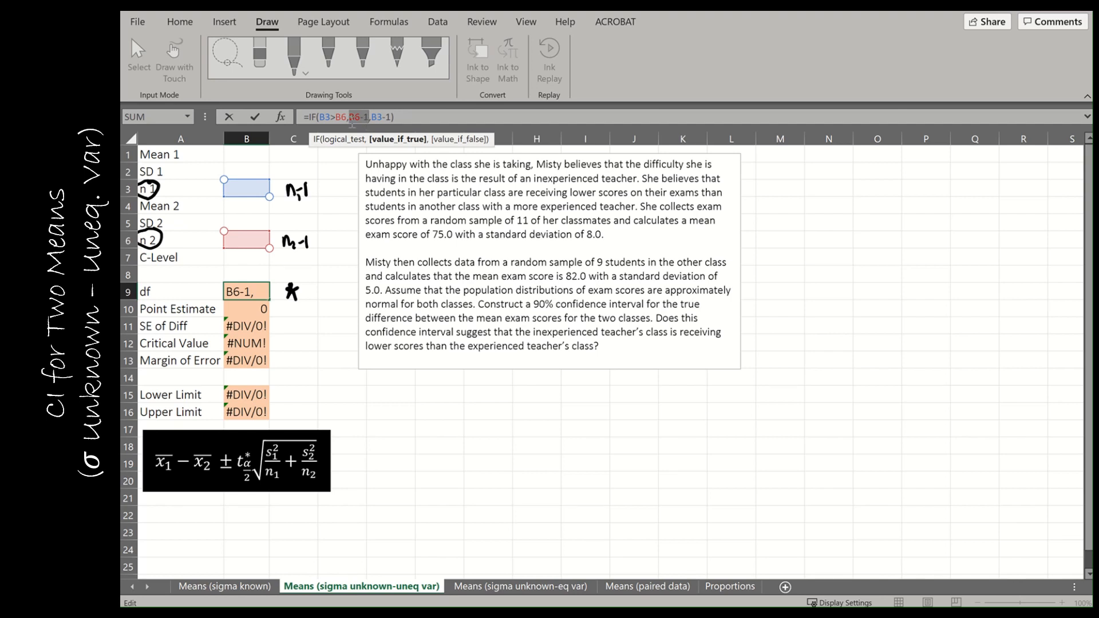
left_click(377, 117)
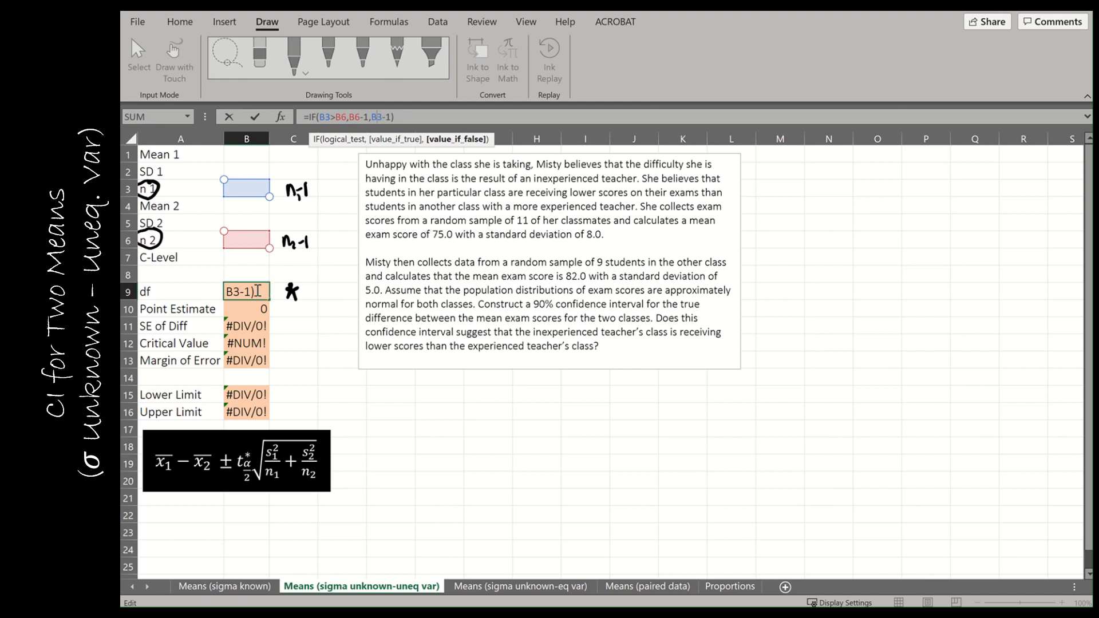
key("Return")
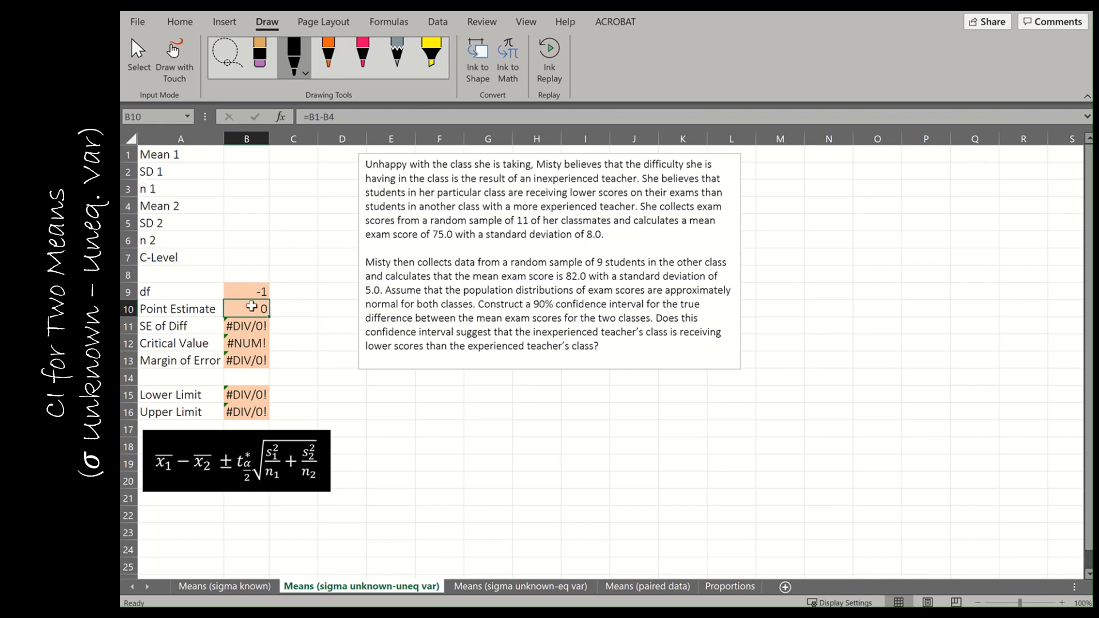
Inspect the SE of Diff and Critical Value formulas and star the Critical Value cell in black ink
left_click(249, 324)
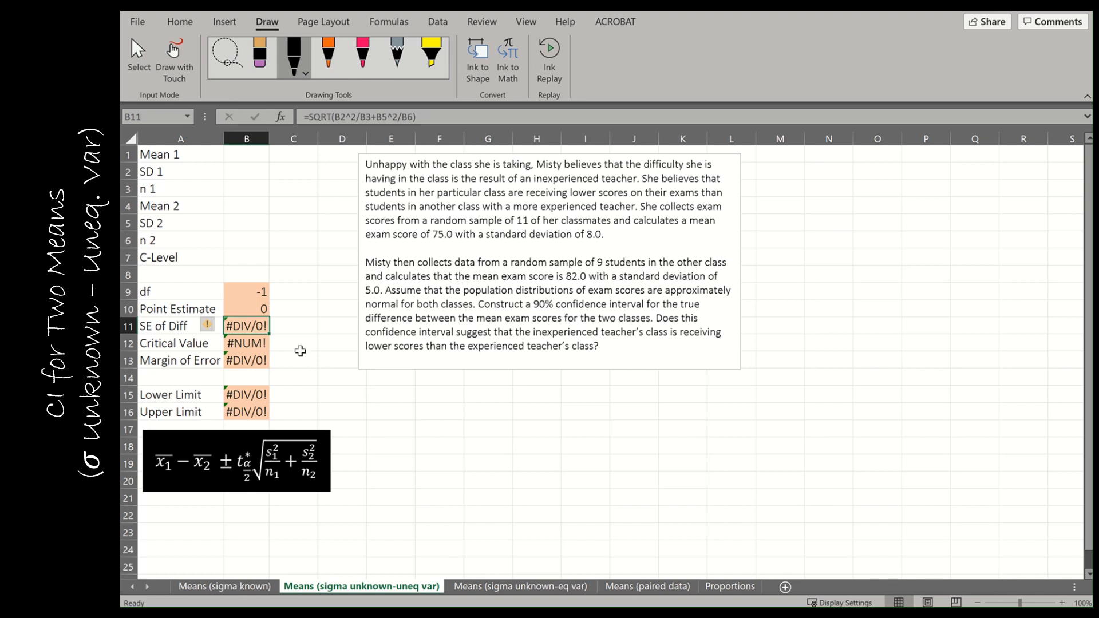
left_click(254, 344)
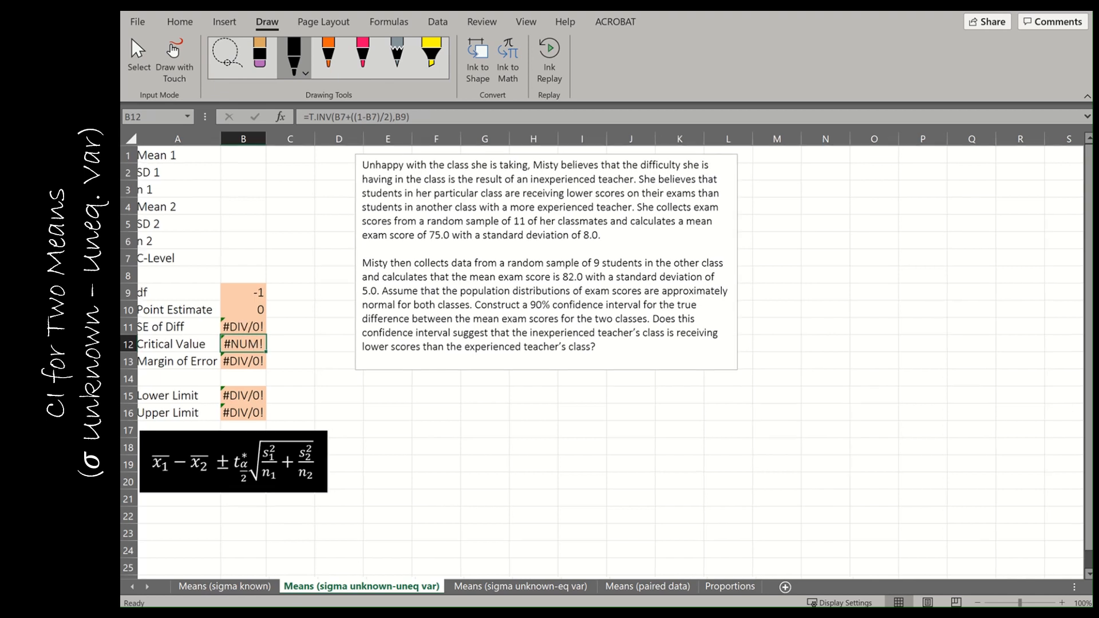
mouse_move(289, 337)
left_mouse_down()
mouse_move(294, 349)
mouse_move(298, 341)
left_mouse_up()
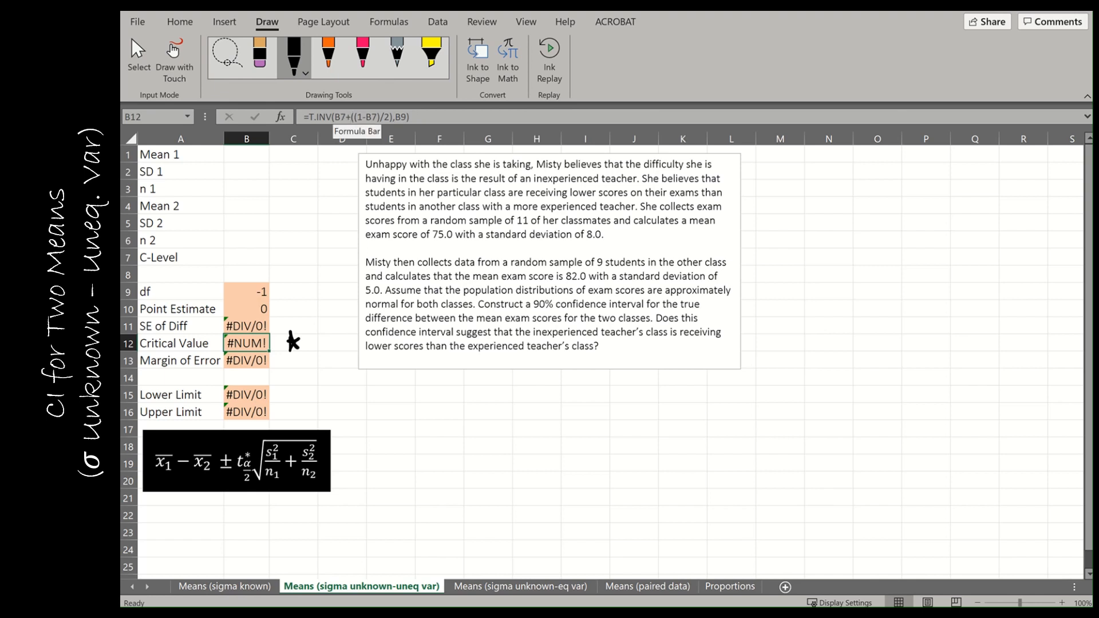
Examine the T.INV formula in the Critical Value cell, relating its arguments to the C-Level and df cells
left_click(251, 258)
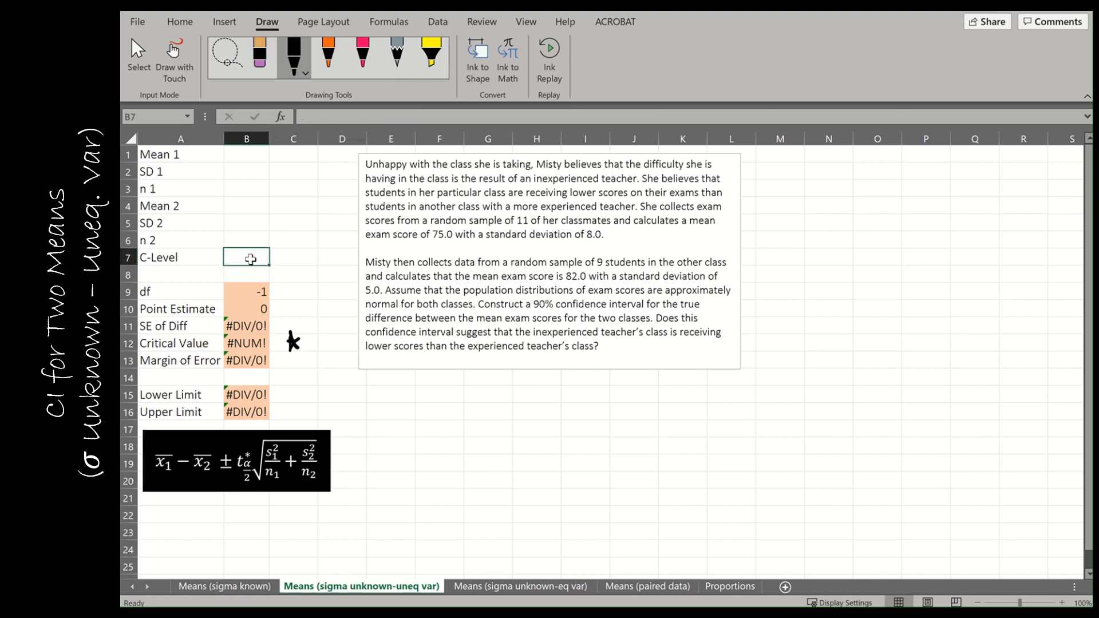
left_click(250, 349)
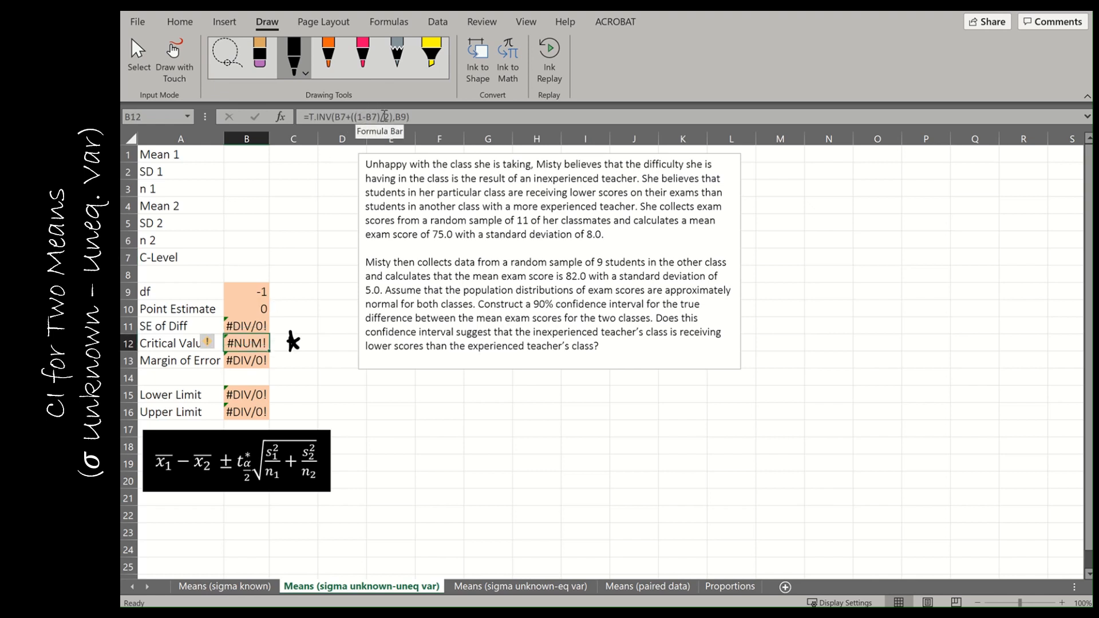
left_click(311, 118)
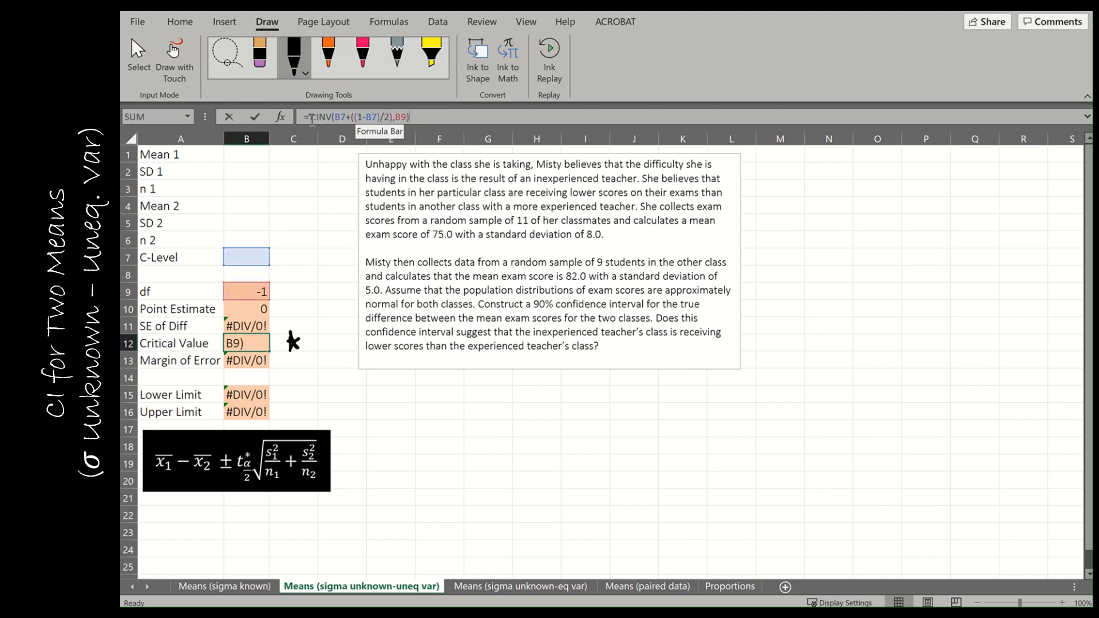
left_click(329, 118)
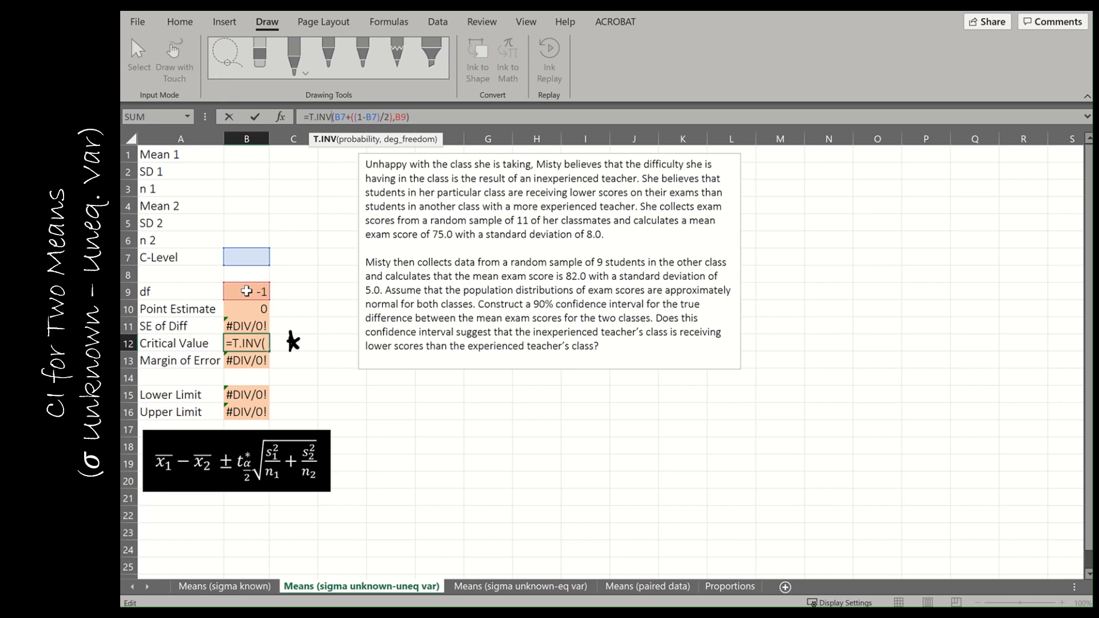
key("Escape")
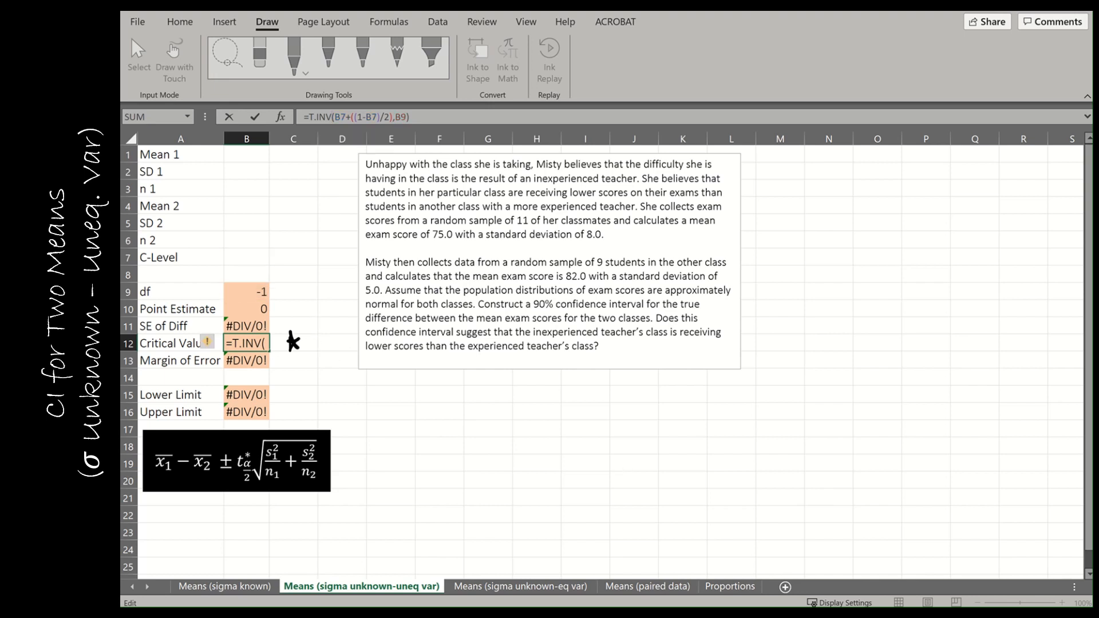
Enter the group 1 data: Mean 1 as 75, SD 1 as 8, and n 1 as 11
left_click(239, 166)
left_click(241, 157)
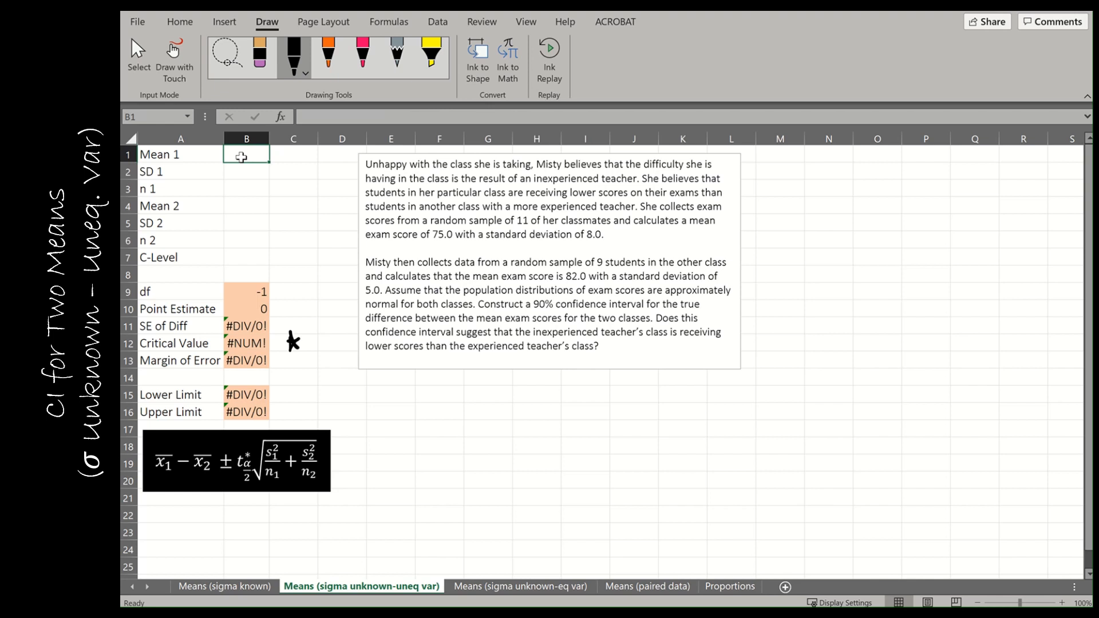
key("Down")
key("Down")
type("11")
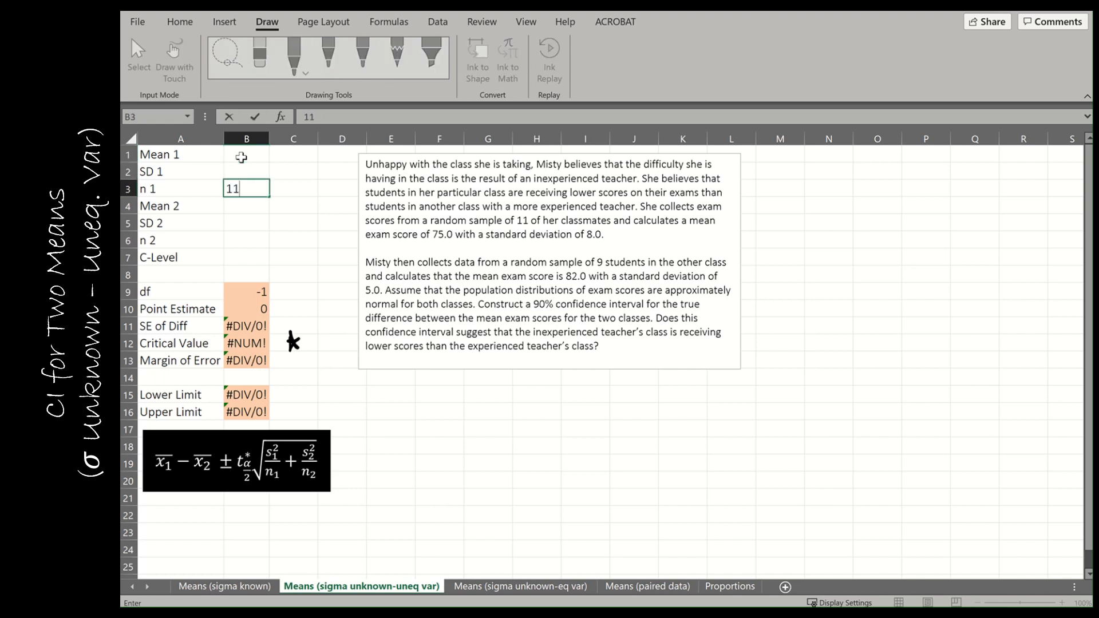
left_click(241, 157)
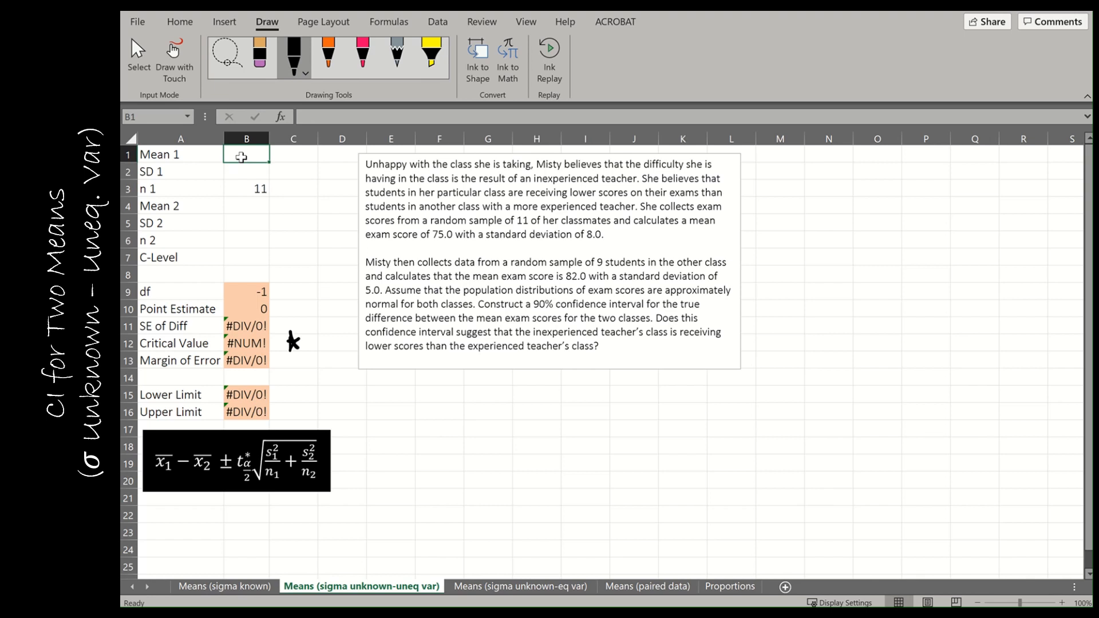
type("75")
key("Return")
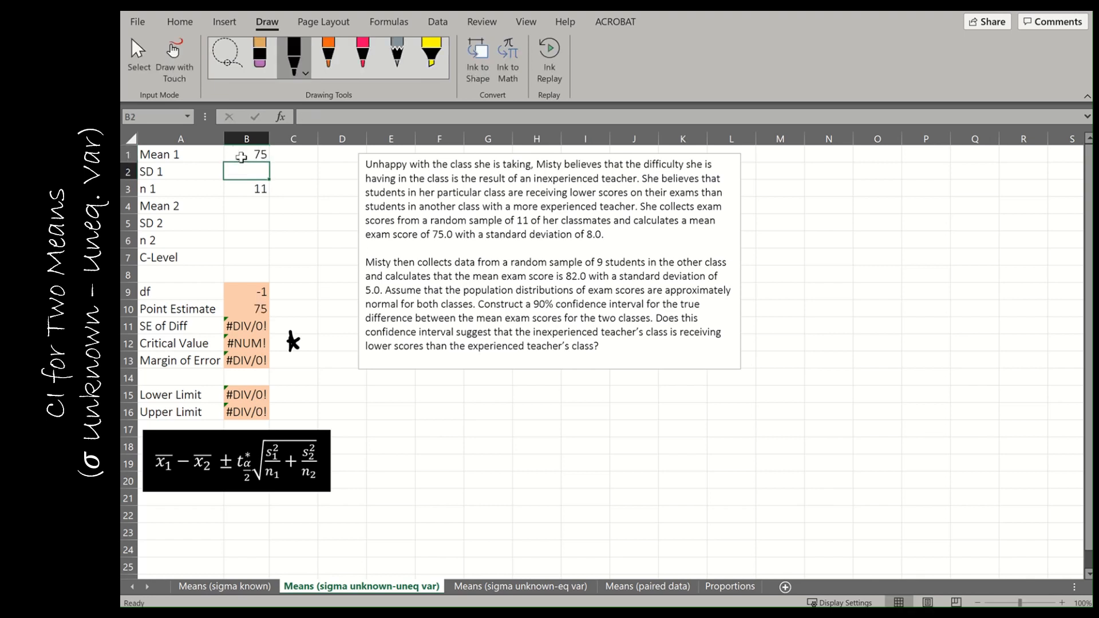
type("8")
key("Return")
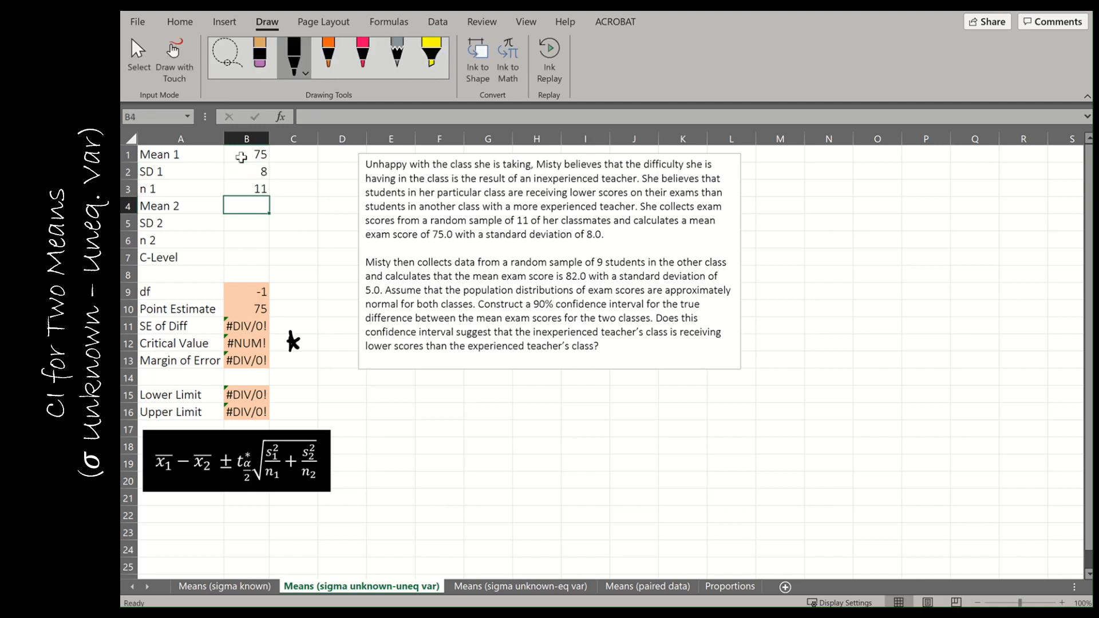
Enter the group 2 data: n 2 as 9, Mean 2 as 82, and SD 2 as 5
key("Return")
key("Return")
key("Return")
type("9")
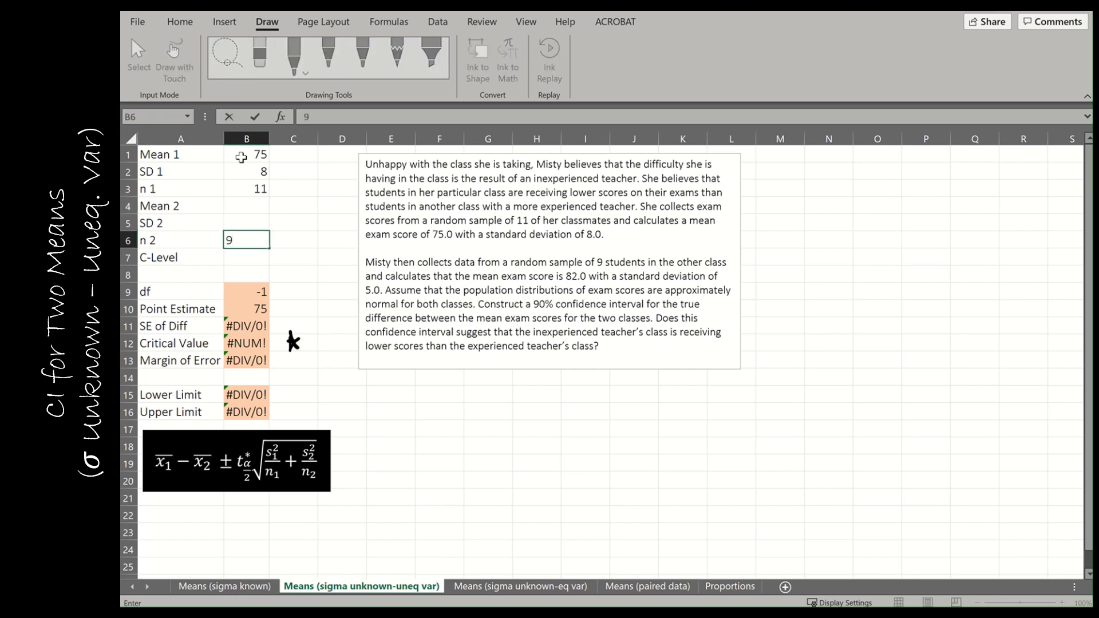
key("Up")
key("Up")
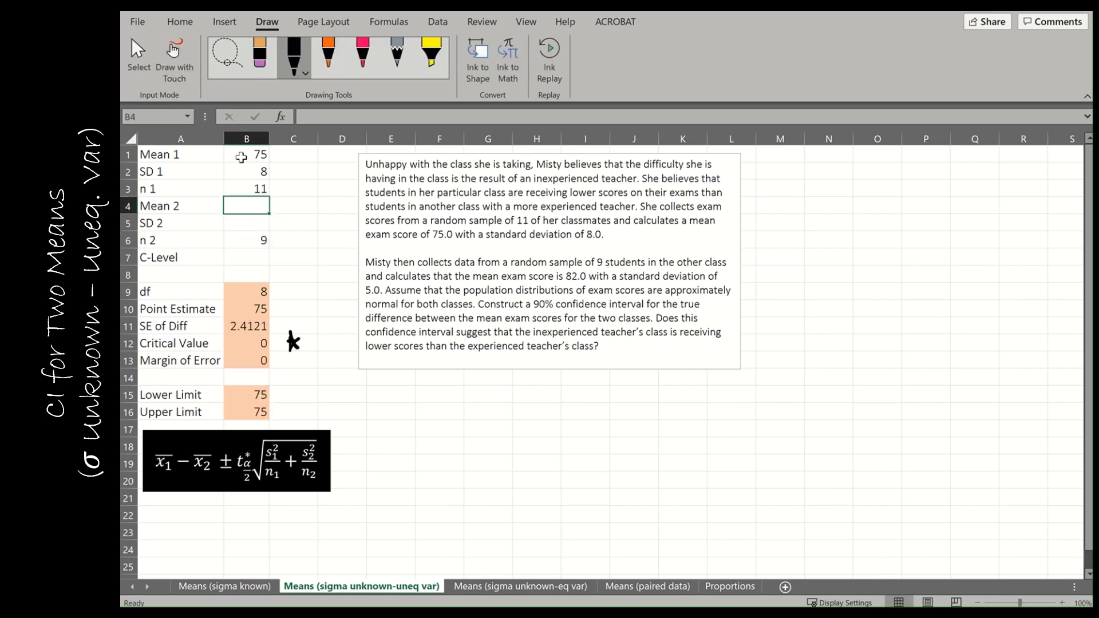
type("82")
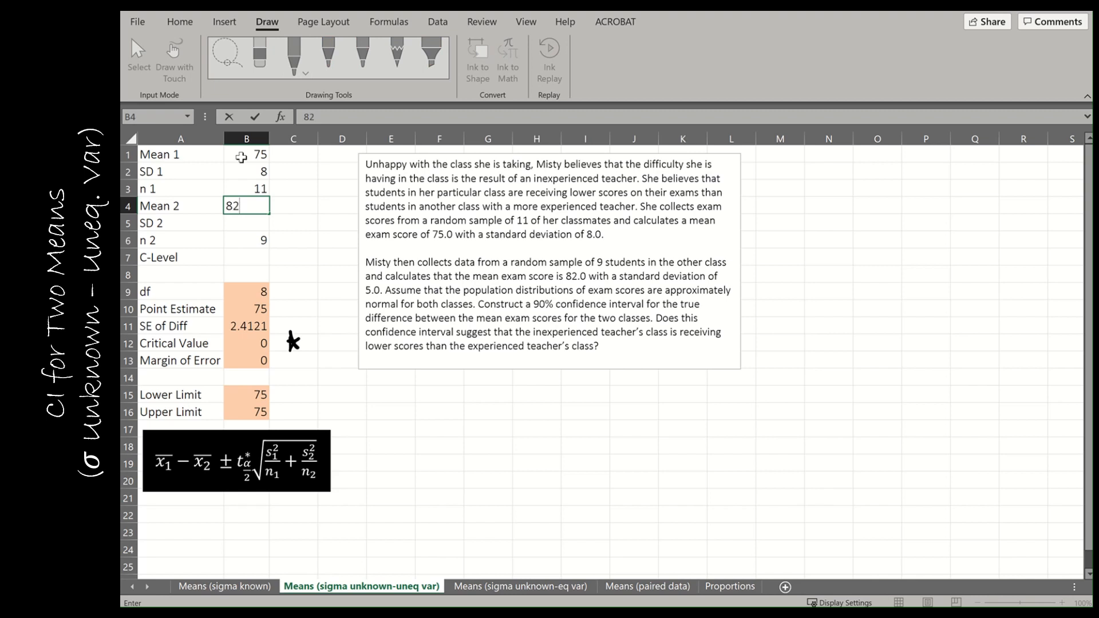
key("Return")
type("5")
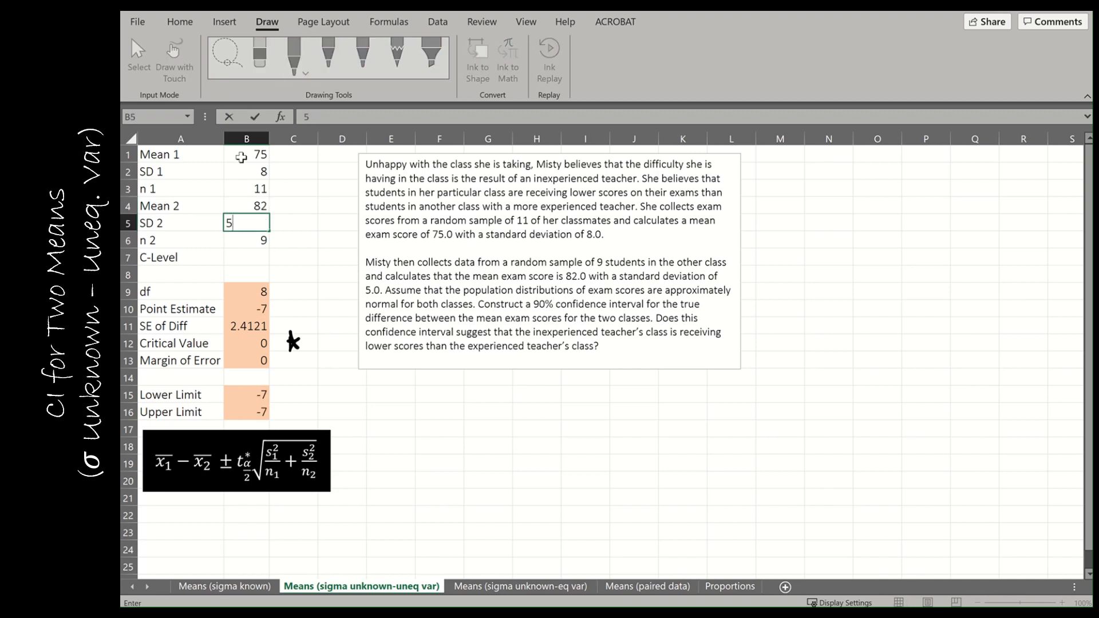
key("Return")
Set the C-Level to 0.9 and handwrite "(-12.45," in black ink below the word problem to begin the interval
key("Return")
type("0")
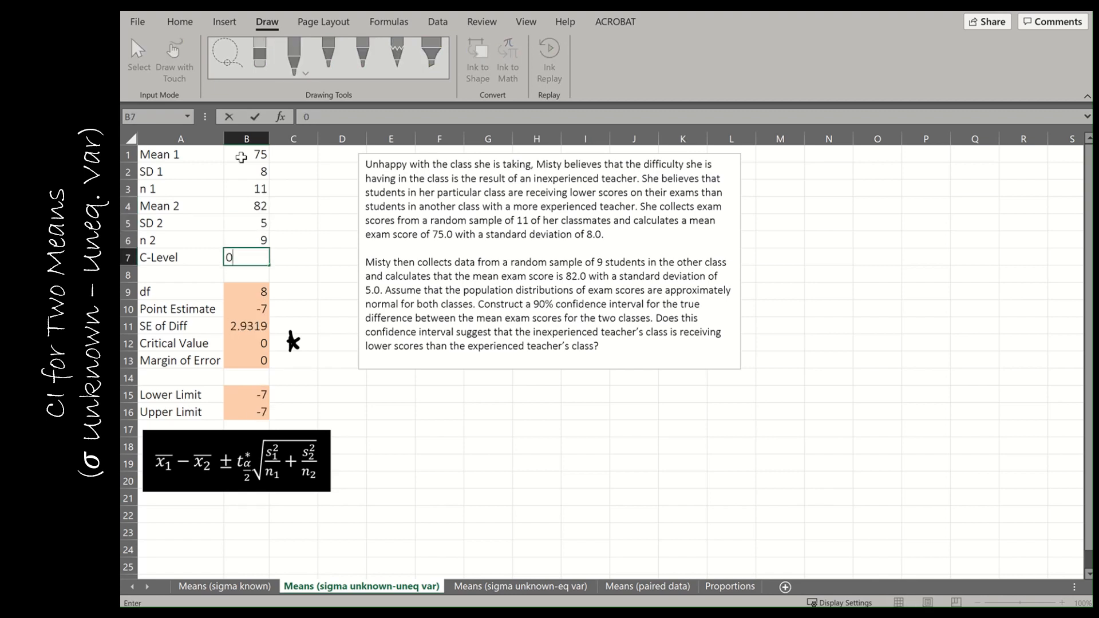
type(".9")
key("Return")
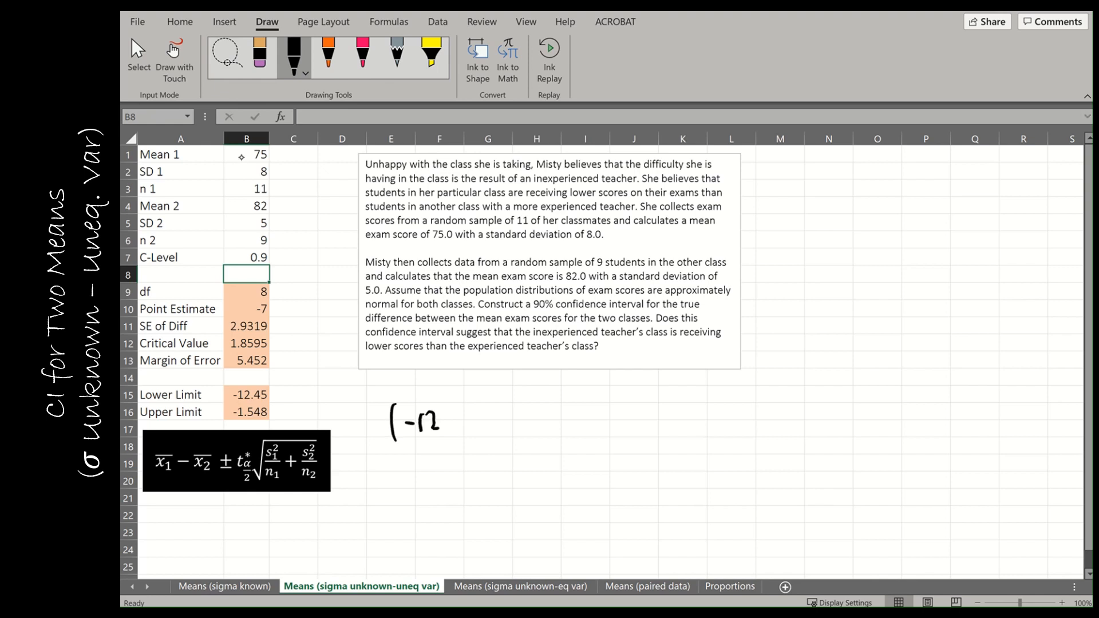
left_click(446, 427)
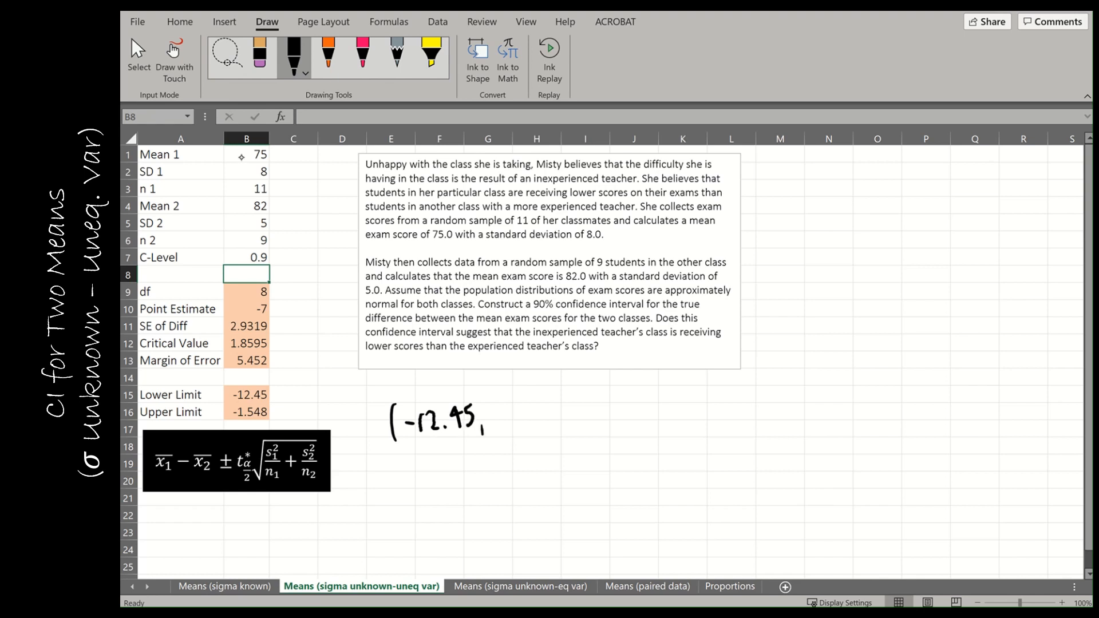
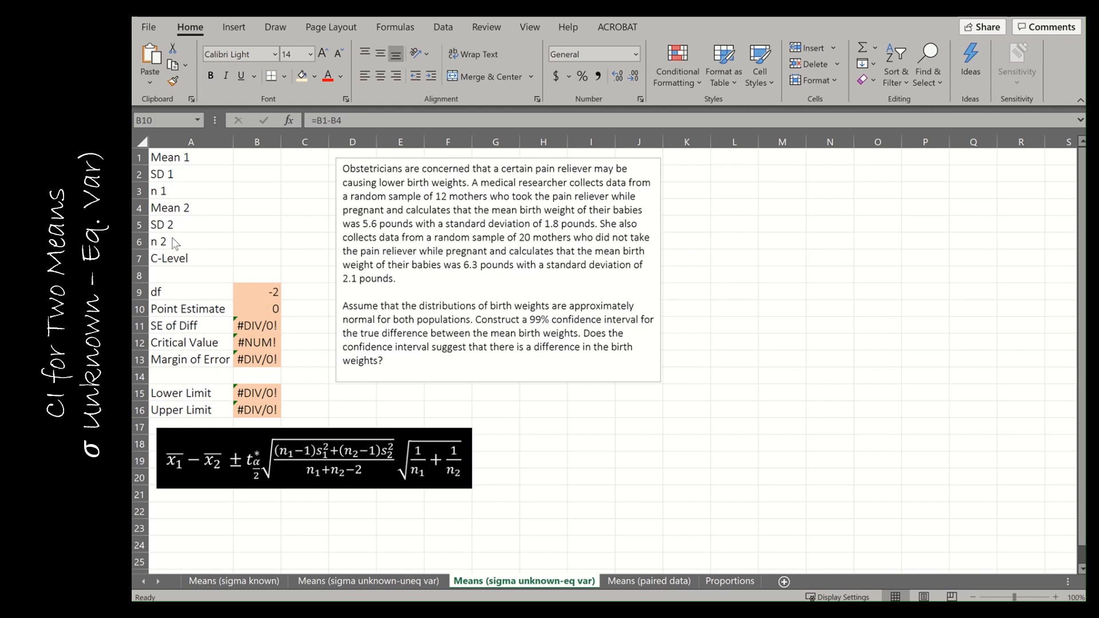
Inspect the df, Point Estimate, and SE of Diff formulas on the sigma unknown, equal variance sheet
left_click(262, 295)
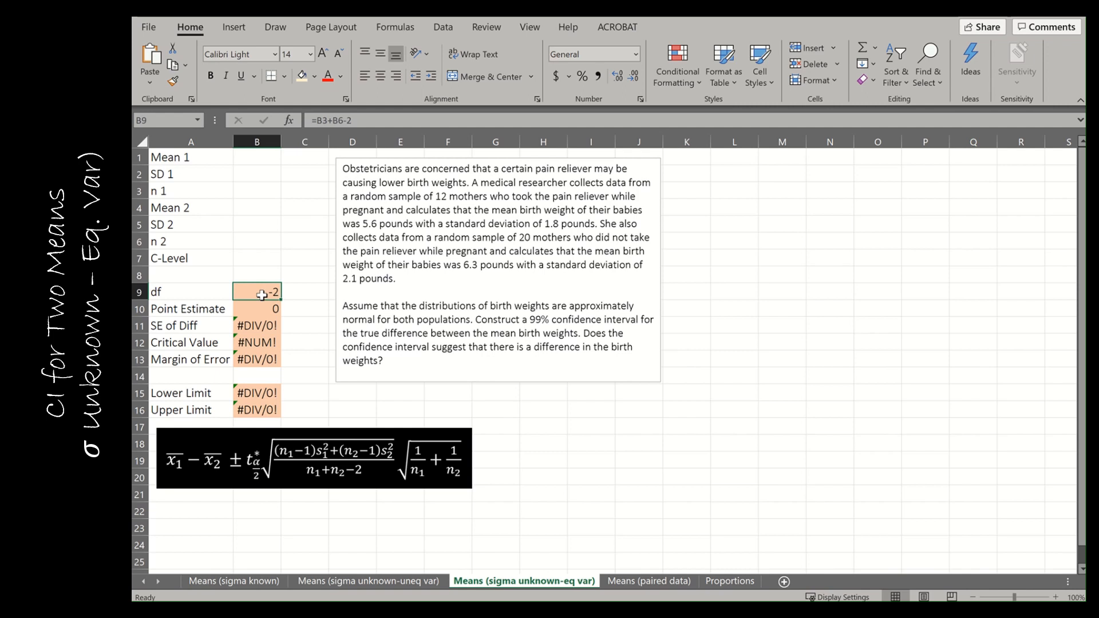
key("Down")
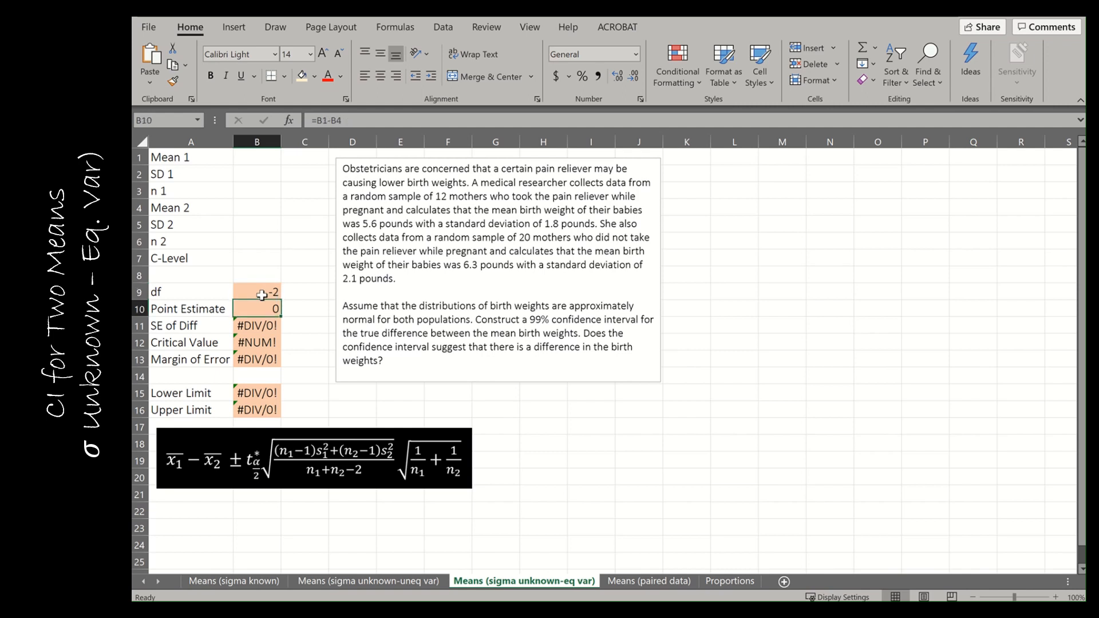
key("Down")
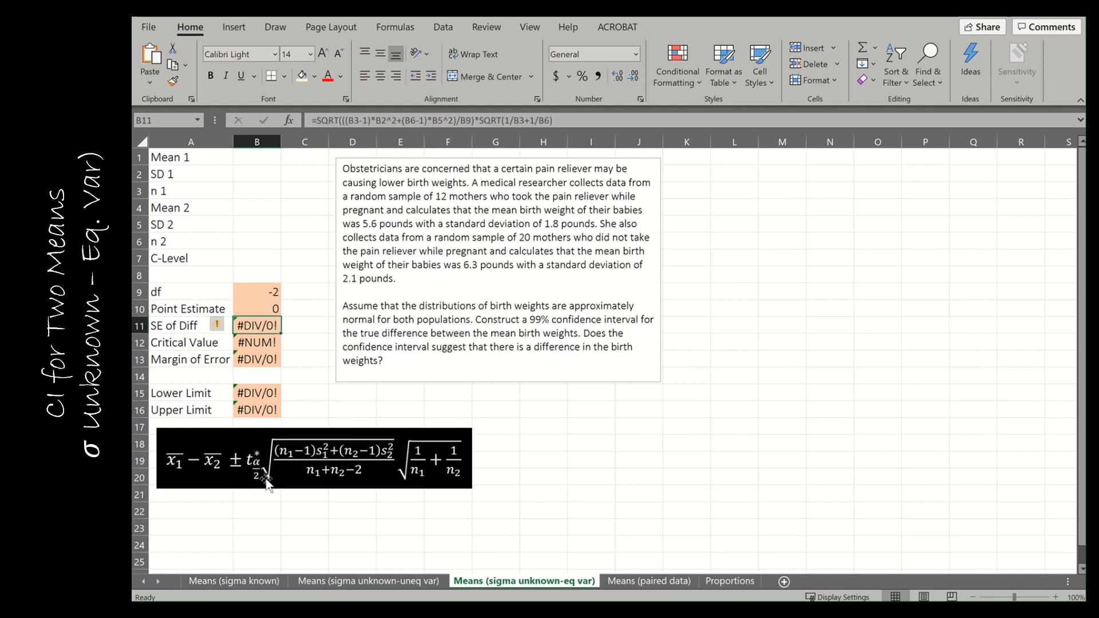
Examine the full SE of Diff formula, checking where the parentheses of the first SQRT open and close
left_click_drag(554, 121, 305, 132)
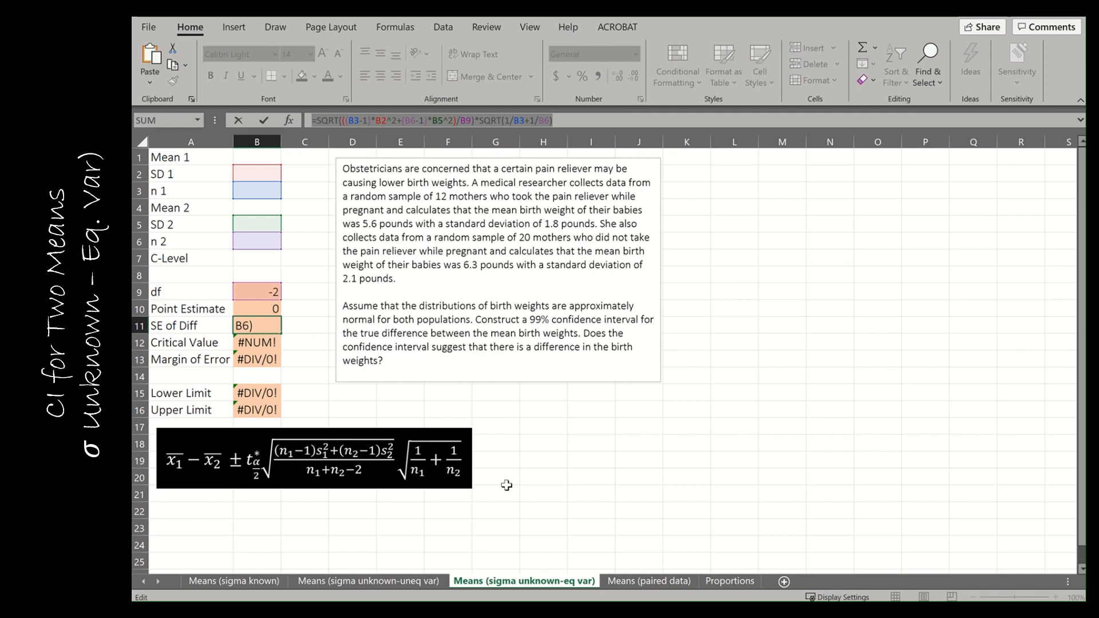
left_click(352, 122)
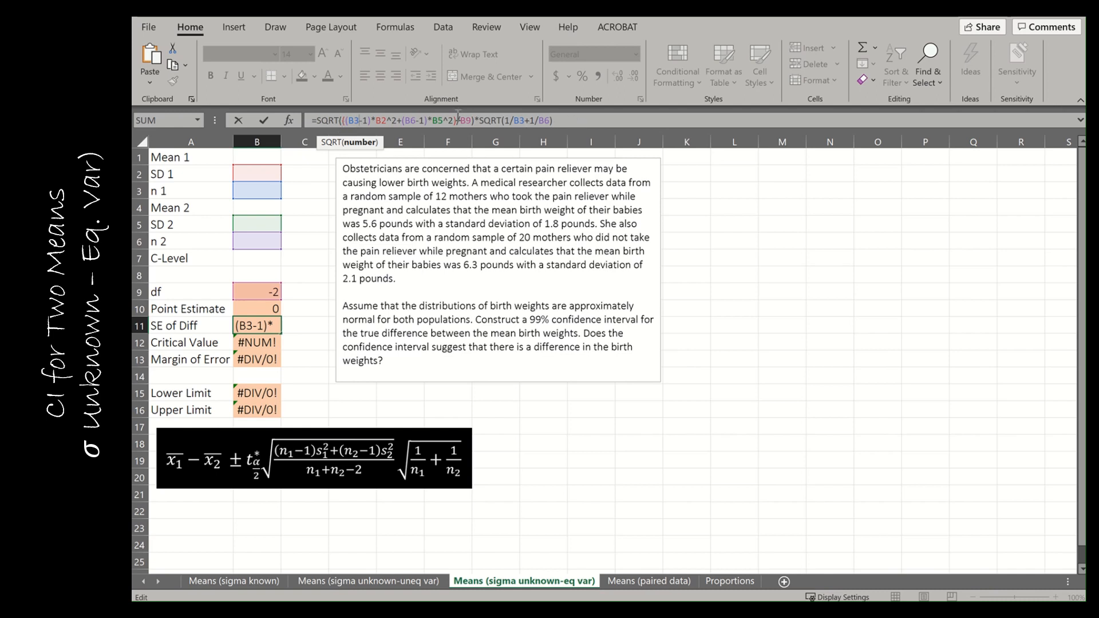
left_click(344, 122)
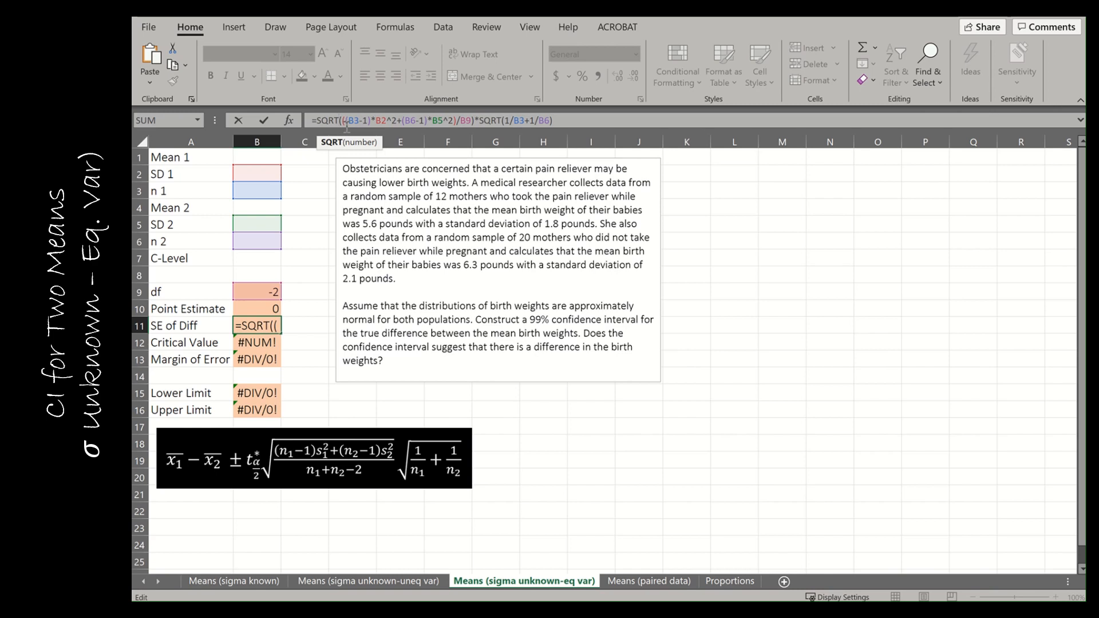
left_click(567, 120)
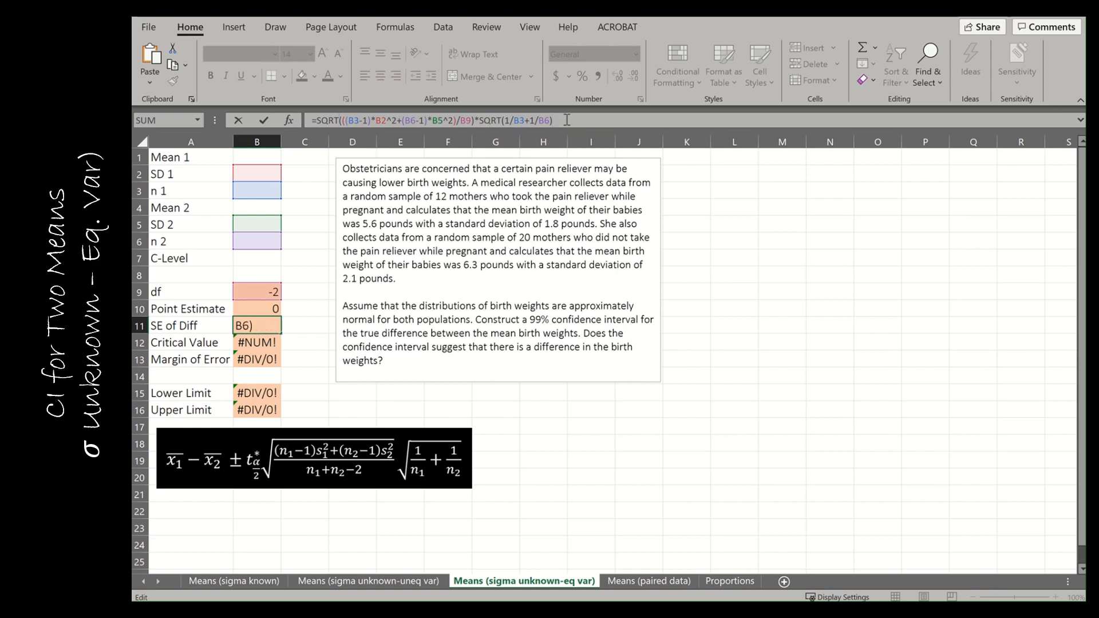
left_click(472, 121)
left_click(456, 121)
left_click(371, 121)
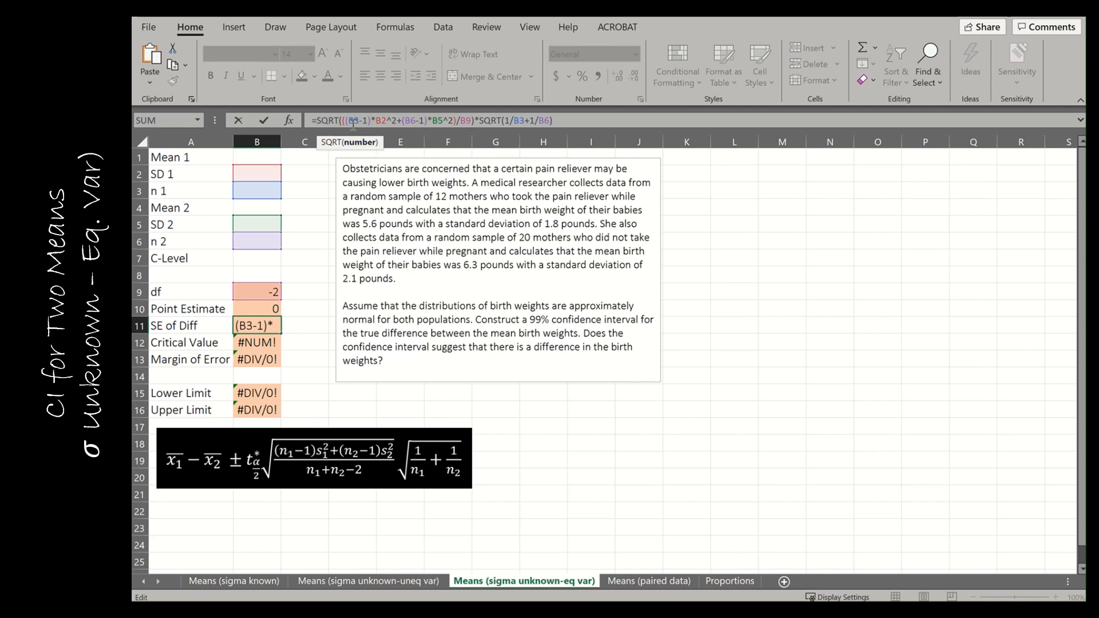
Trace the pooled variance part (B3-1)*B2^2+(B6-1)*B5^2 of the SE of Diff formula and its enclosing parentheses
key("Right")
key("Right")
key("Right")
key("Right")
key("Right")
key("Right")
key("Right")
key("Right")
key("Right")
key("Right")
key("Right")
key("Right")
key("Right")
left_click(346, 122)
type("(")
left_click(267, 348)
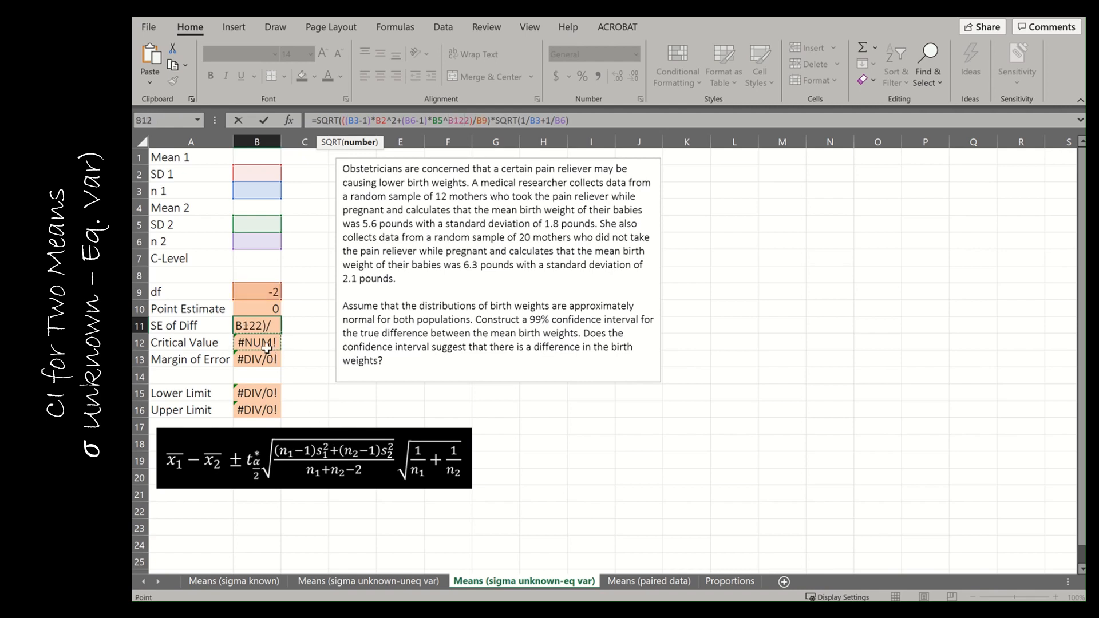
key("Return")
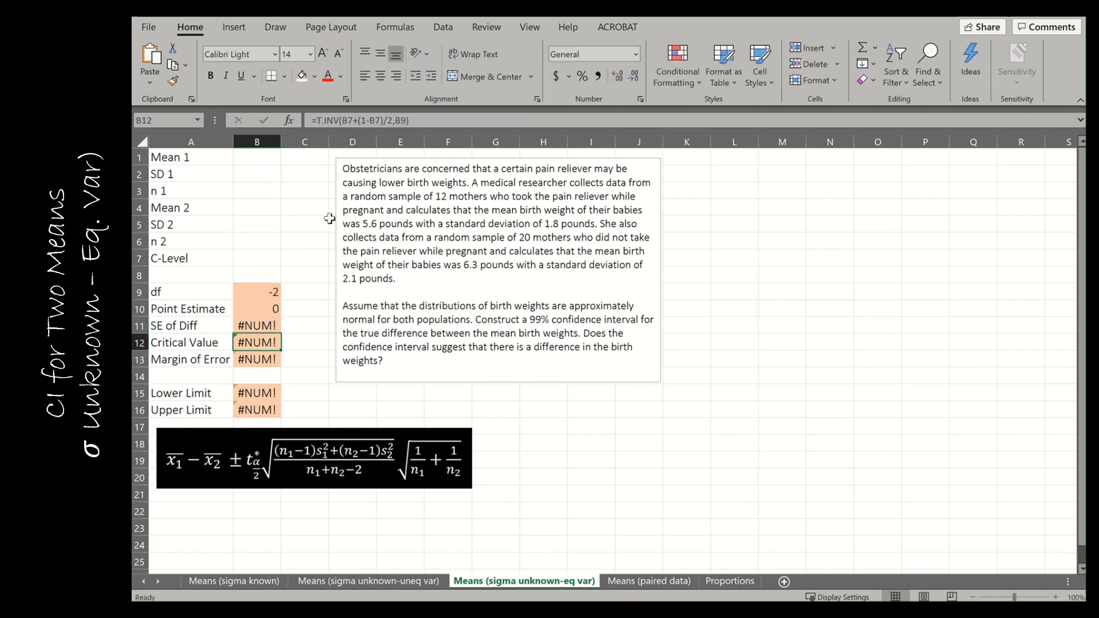
key("ctrl+z")
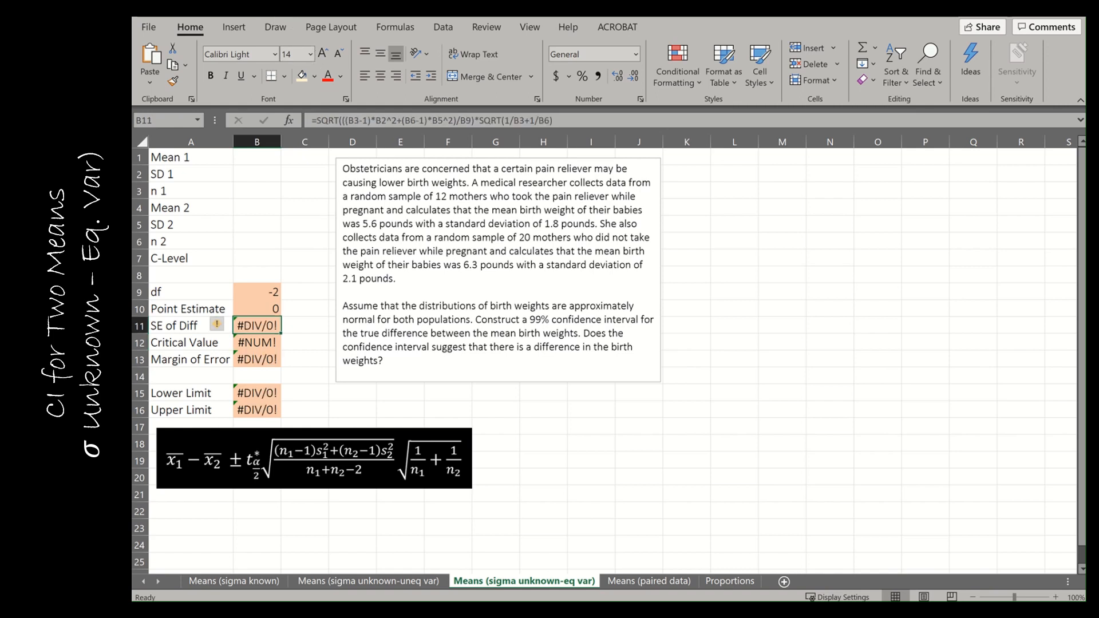
Inspect the Critical Value formula, and enter 5.6 for Mean 1, 1.8 for SD 1, and 12 for n 1
left_click(273, 343)
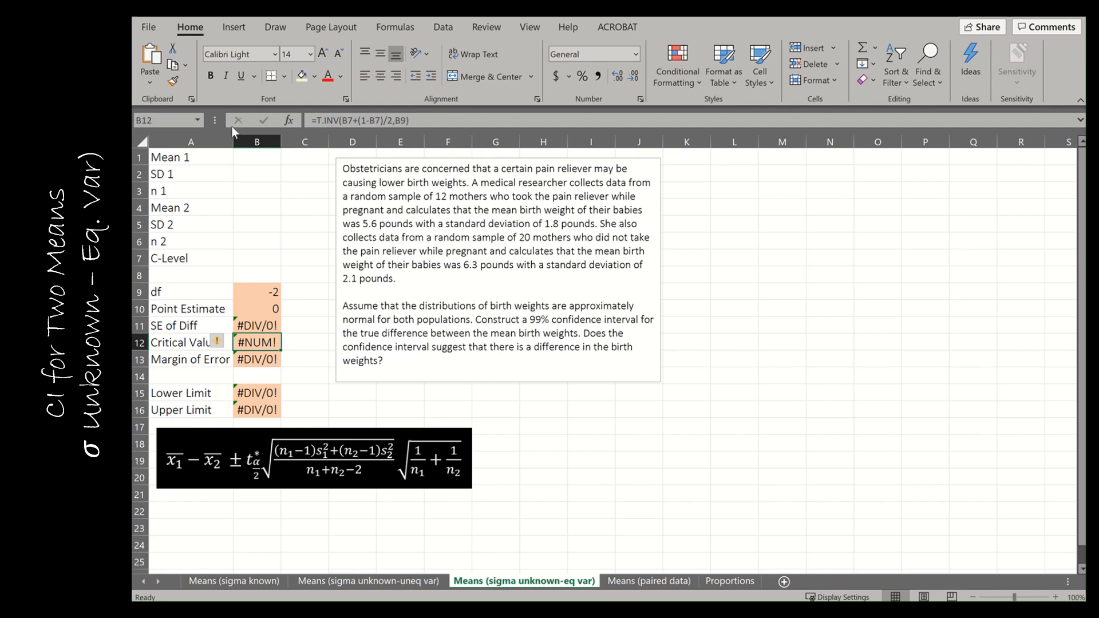
left_click(255, 162)
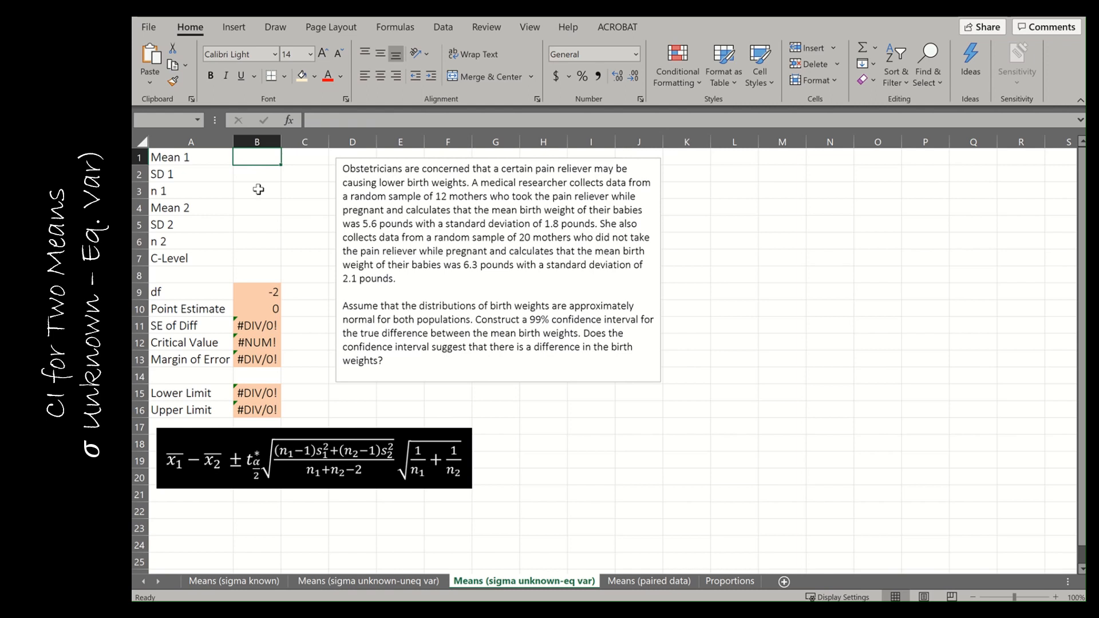
left_click(259, 189)
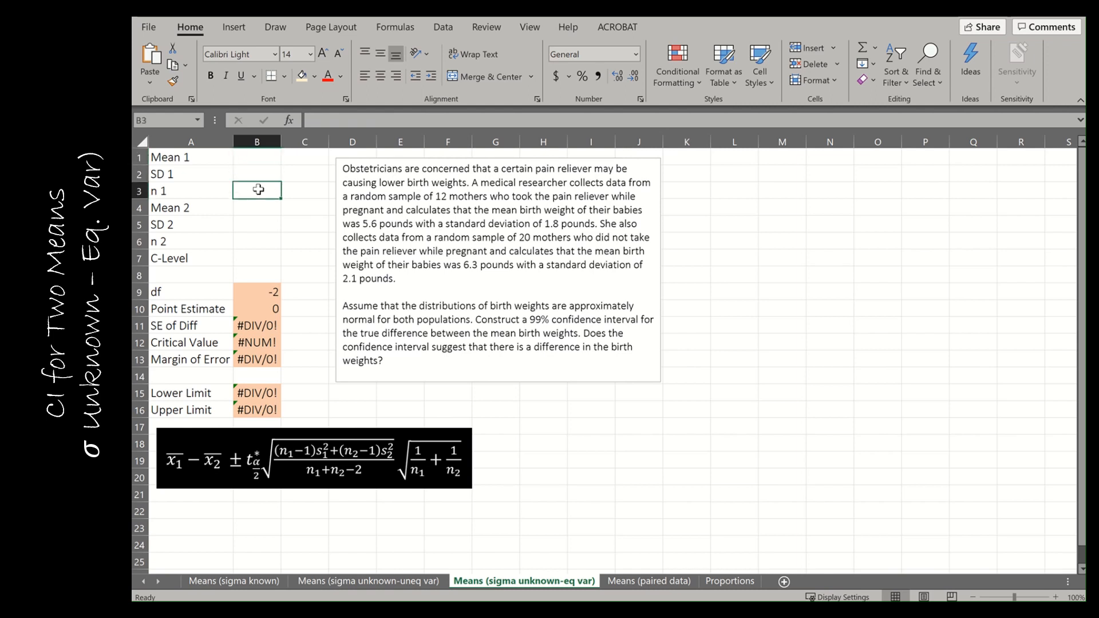
type("12")
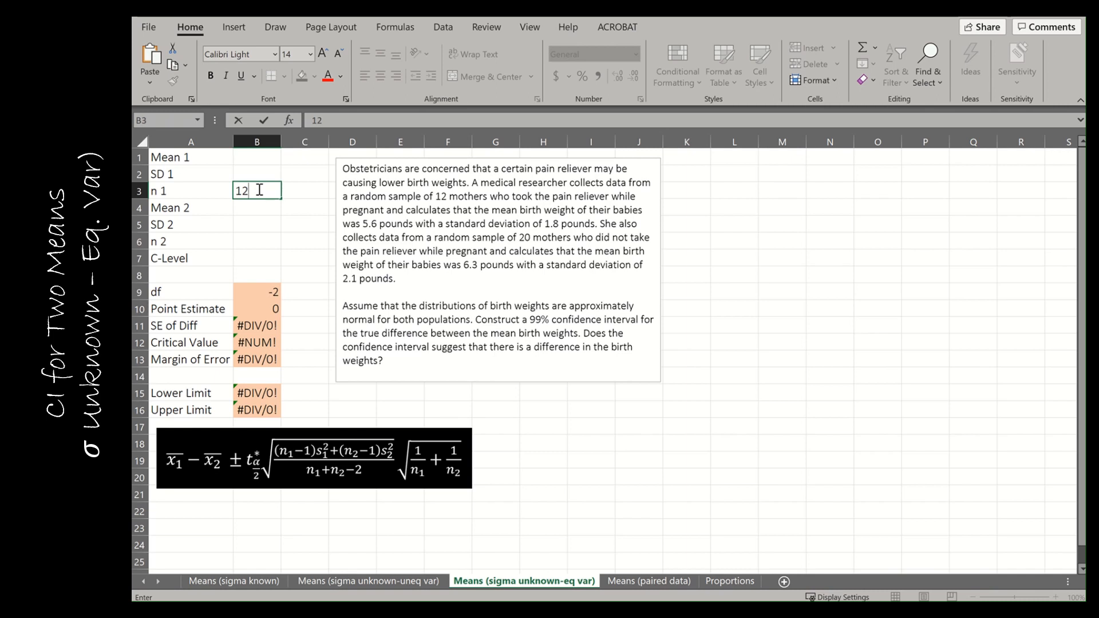
key("Up")
key("Up")
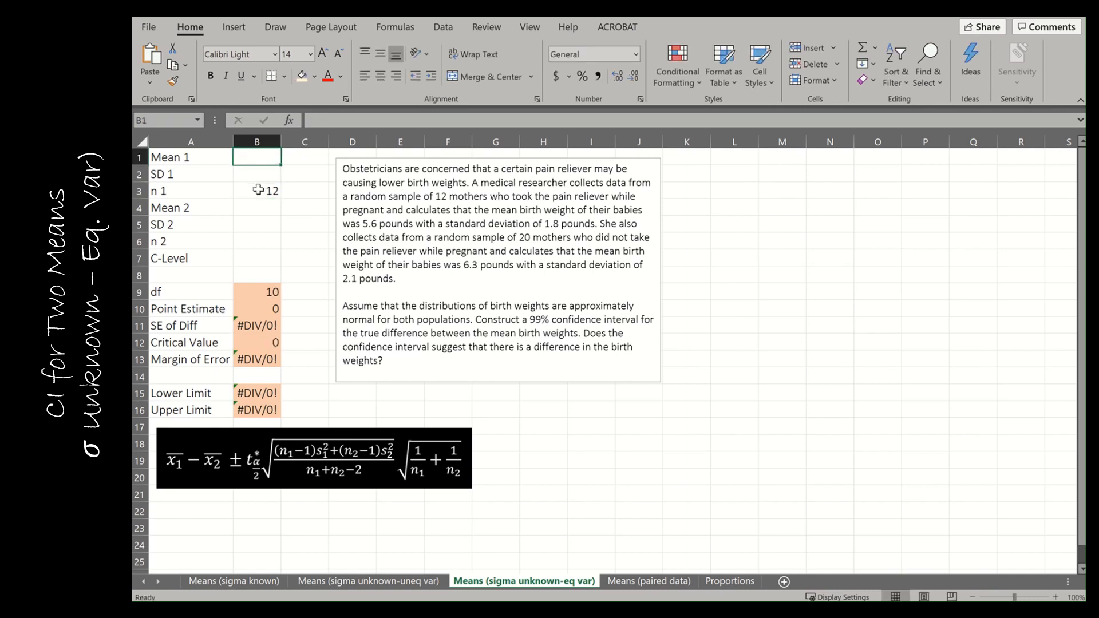
type("5.6")
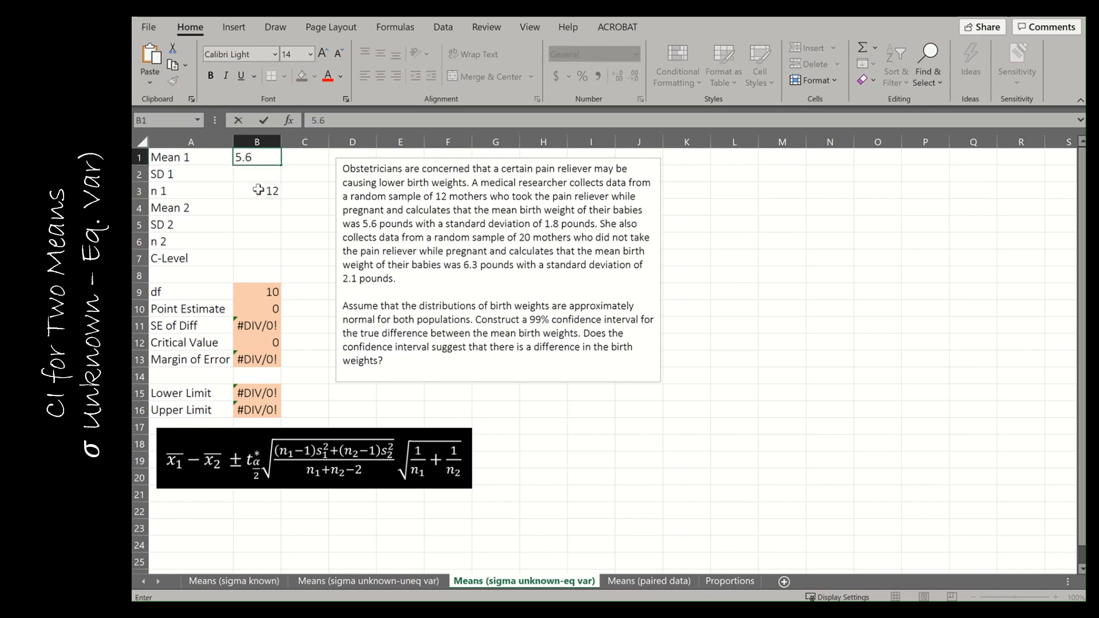
key("Return")
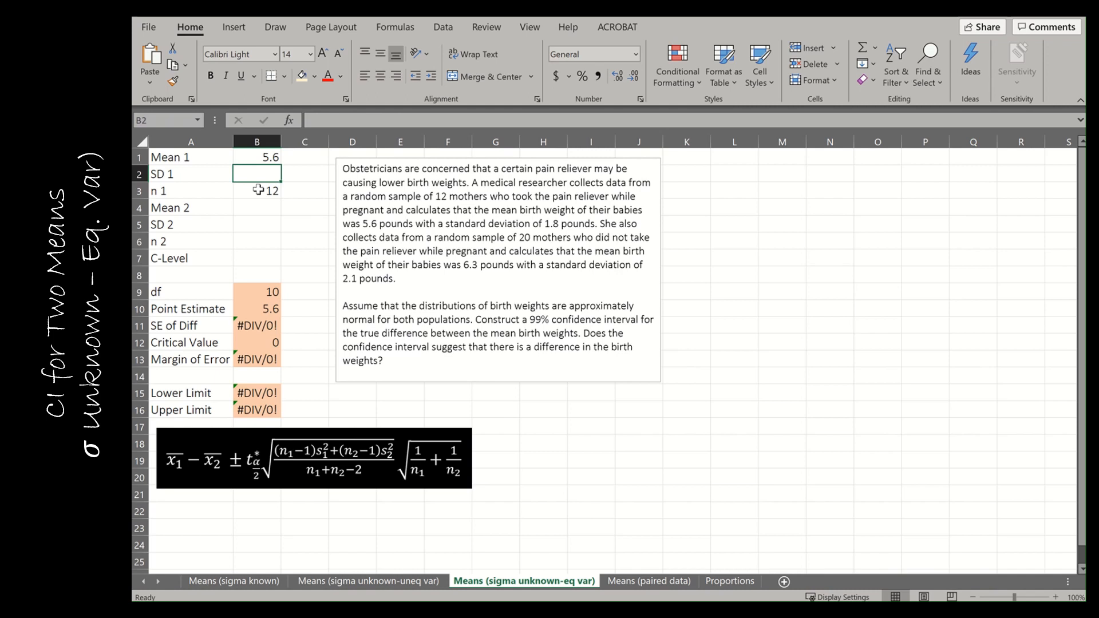
type("1.8")
key("Return")
key("Return")
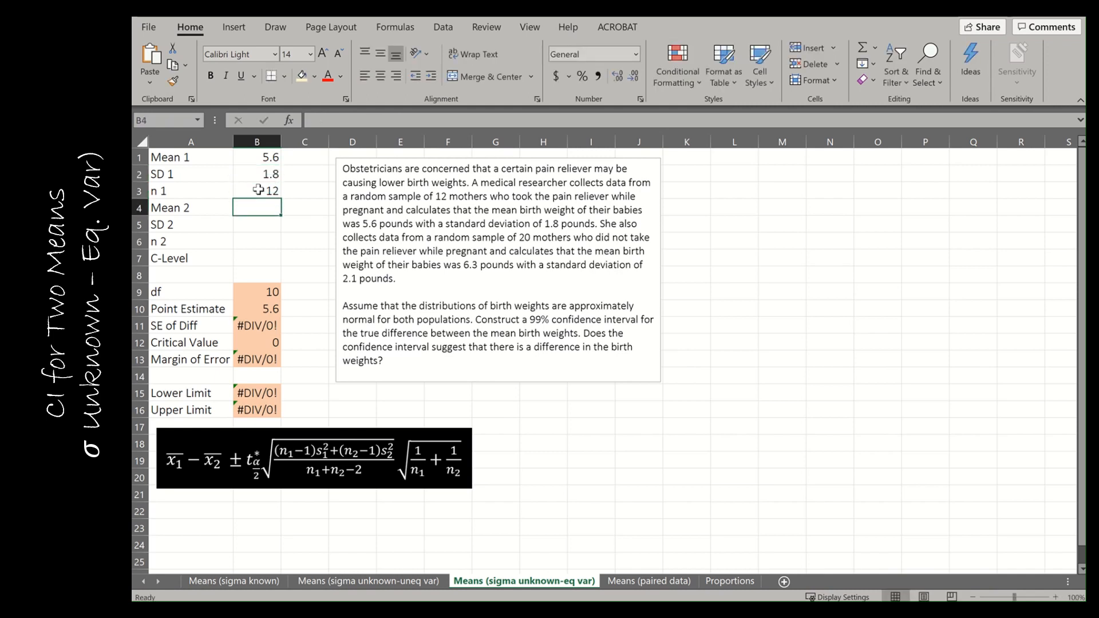
Enter the second sample's values, 6.3 for Mean 2, 2.1 for SD 2, and 20 for n 2, and set the C-Level to 0.99
key("Return")
key("Return")
type("20")
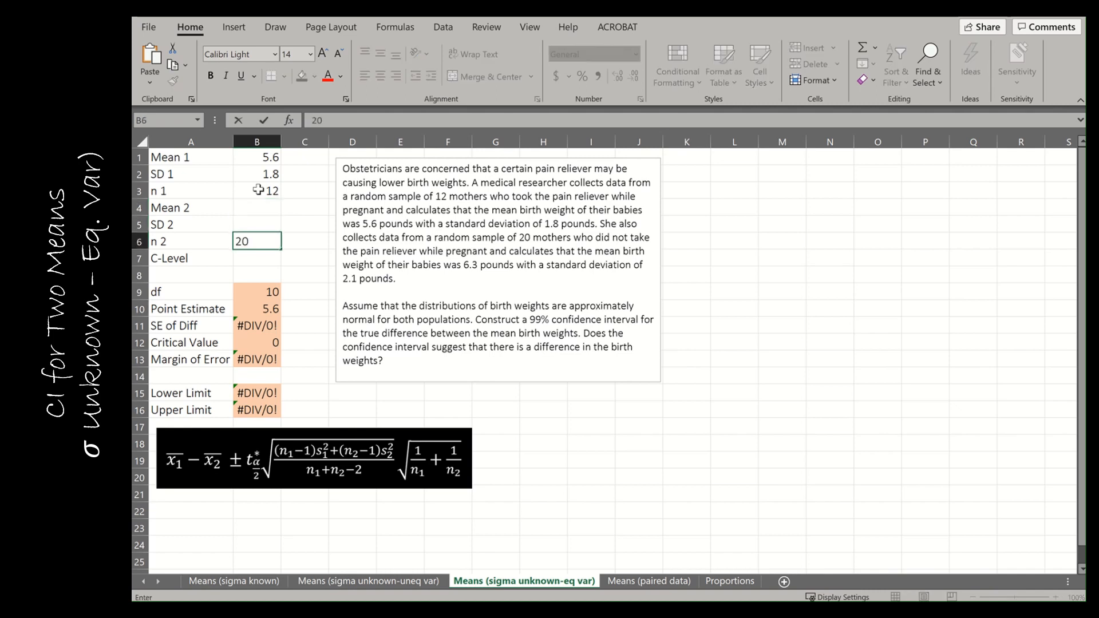
key("Up")
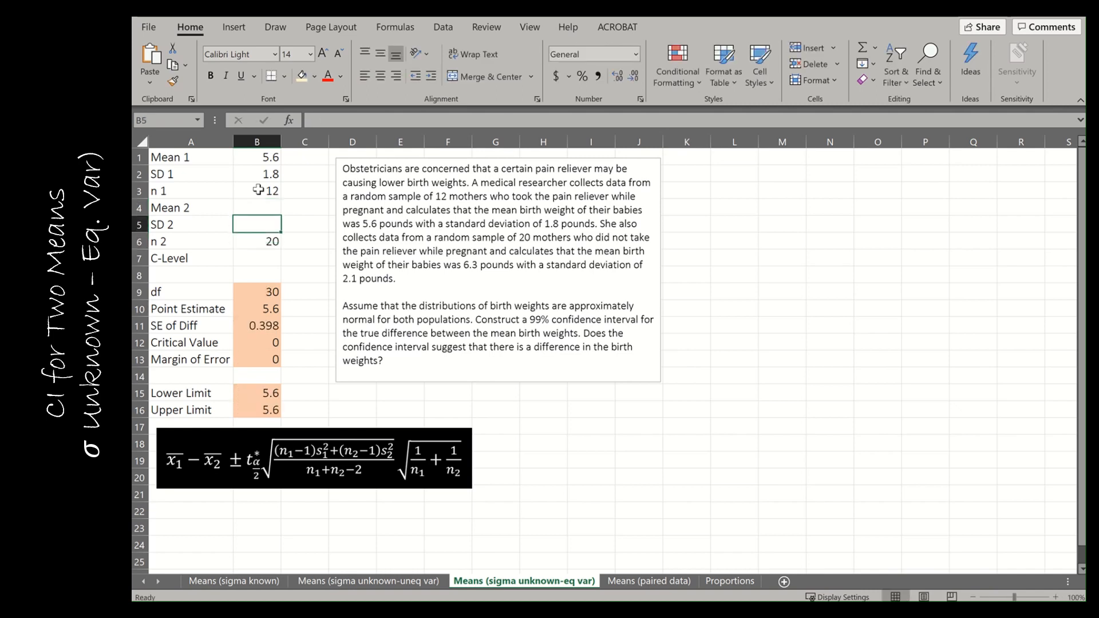
key("Up")
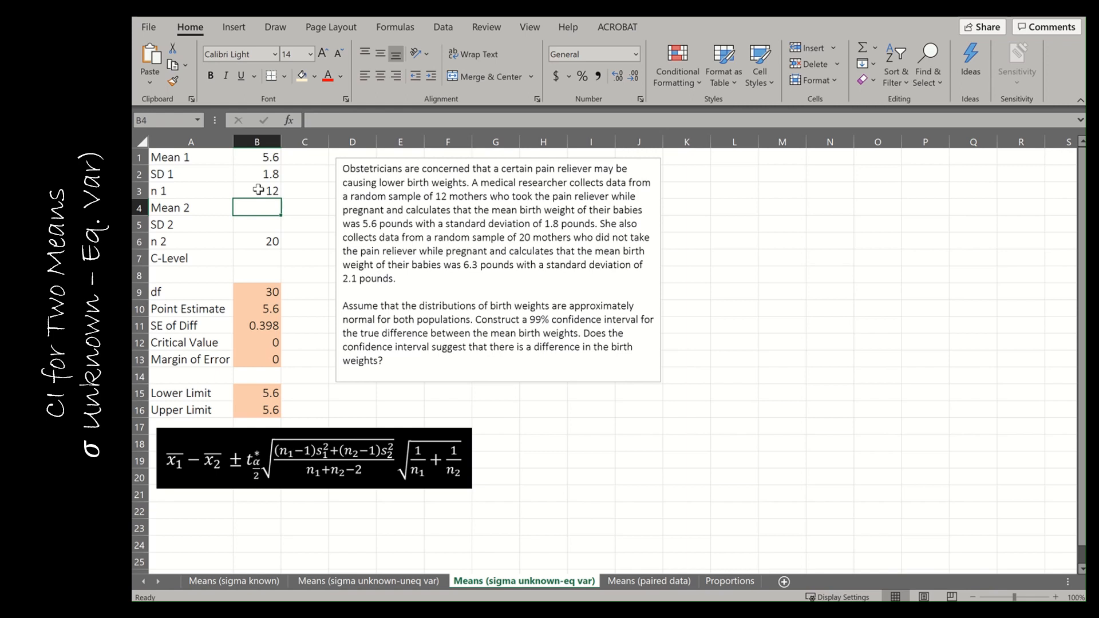
type("6.3")
key("Return")
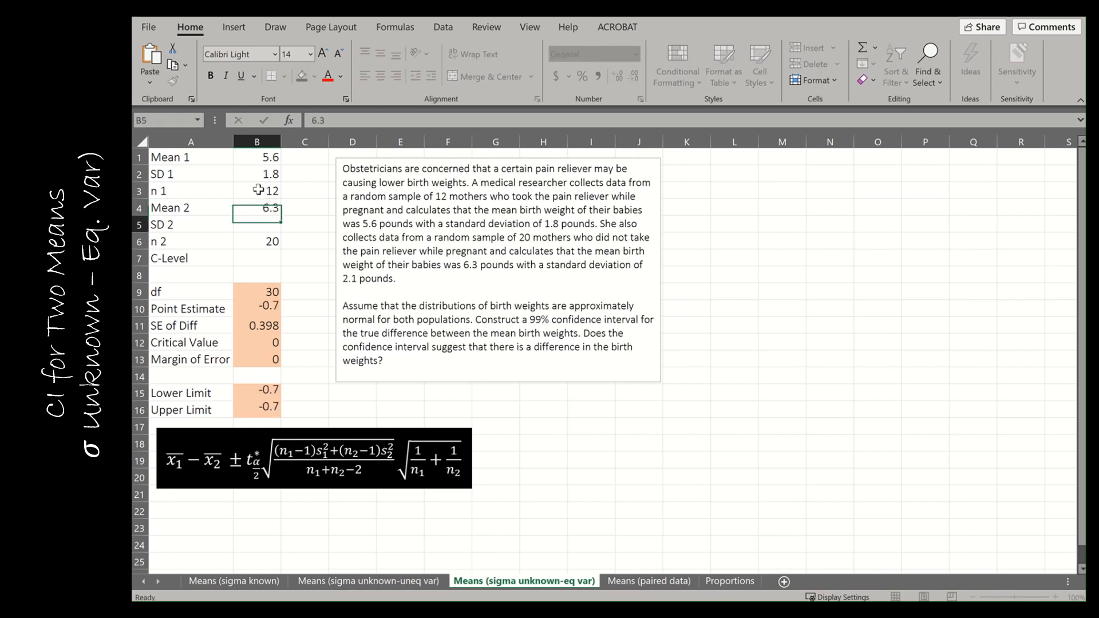
type("2.1")
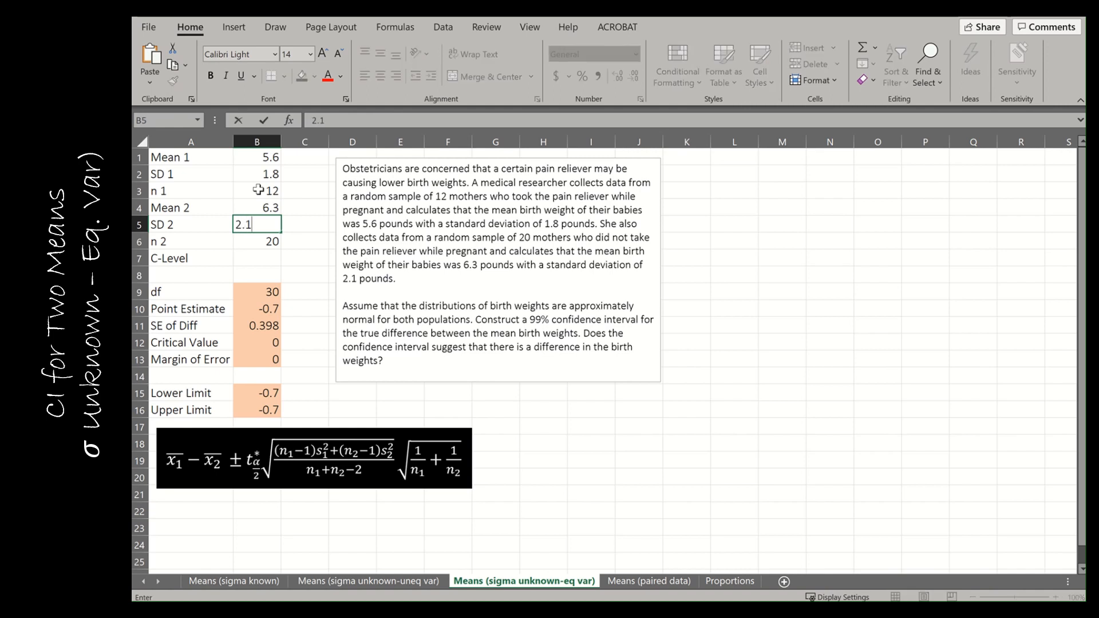
key("Return")
key("Return")
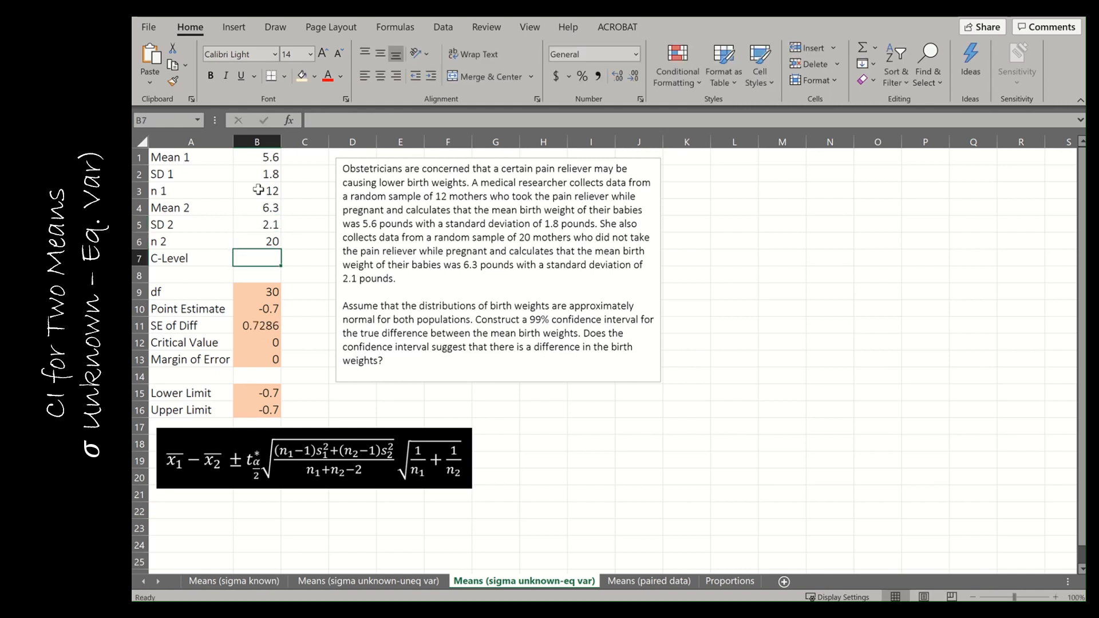
type("0.99")
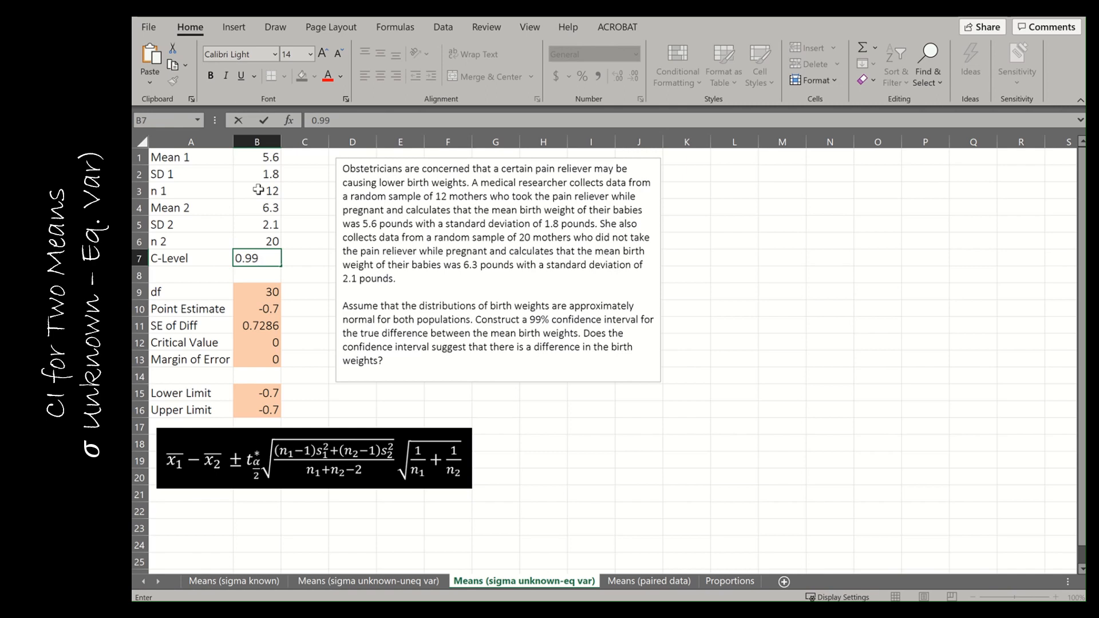
Bold the word problem's closing question about whether the confidence interval suggests a difference in the birth weights
left_click_drag(583, 333, 599, 362)
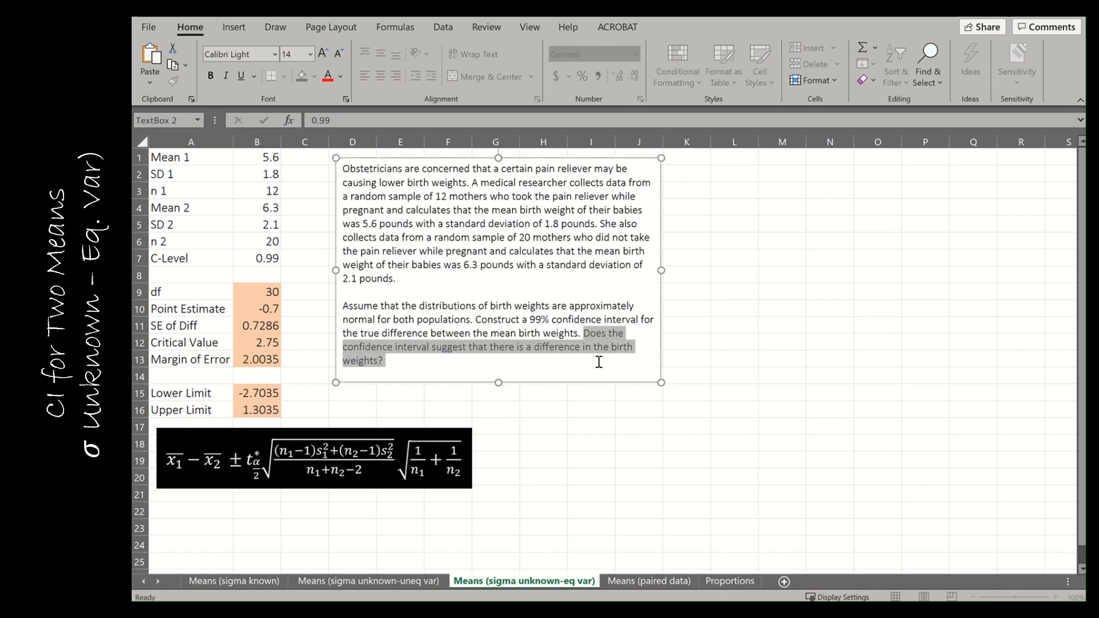
left_click(608, 342)
left_click(584, 365)
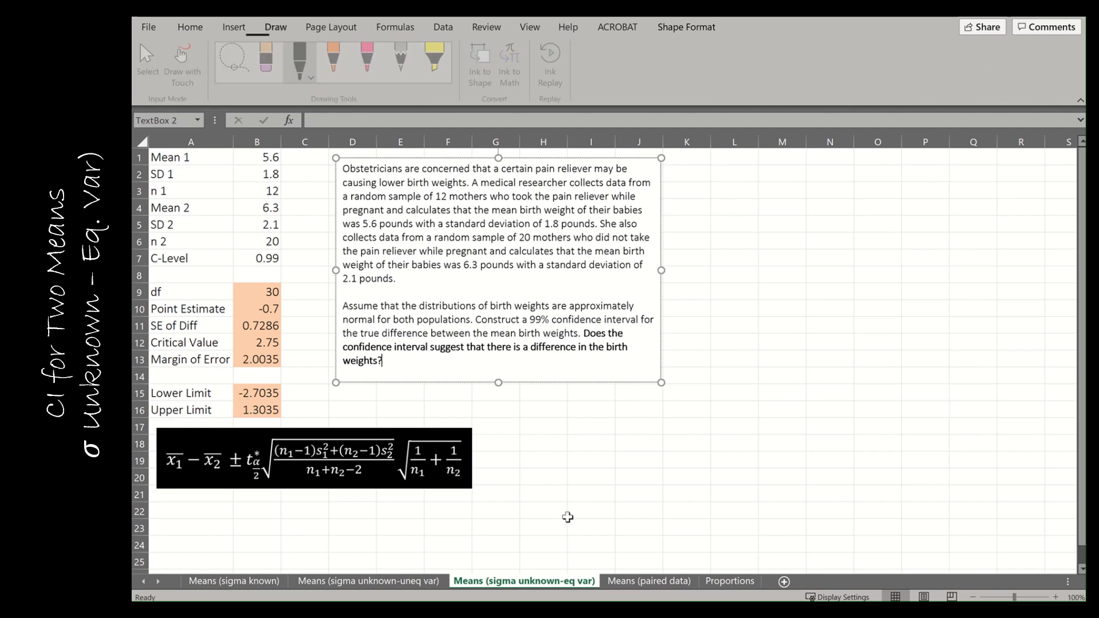
Handwrite the interval "(-2.7, 1.3)" in black ink below the birth weight word problem
mouse_move(539, 425)
left_mouse_down()
mouse_move(540, 455)
mouse_move(556, 439)
mouse_move(602, 463)
mouse_move(618, 442)
mouse_move(640, 438)
mouse_move(633, 452)
left_mouse_up()
left_click(576, 450)
left_click(624, 447)
left_click_drag(646, 414, 652, 455)
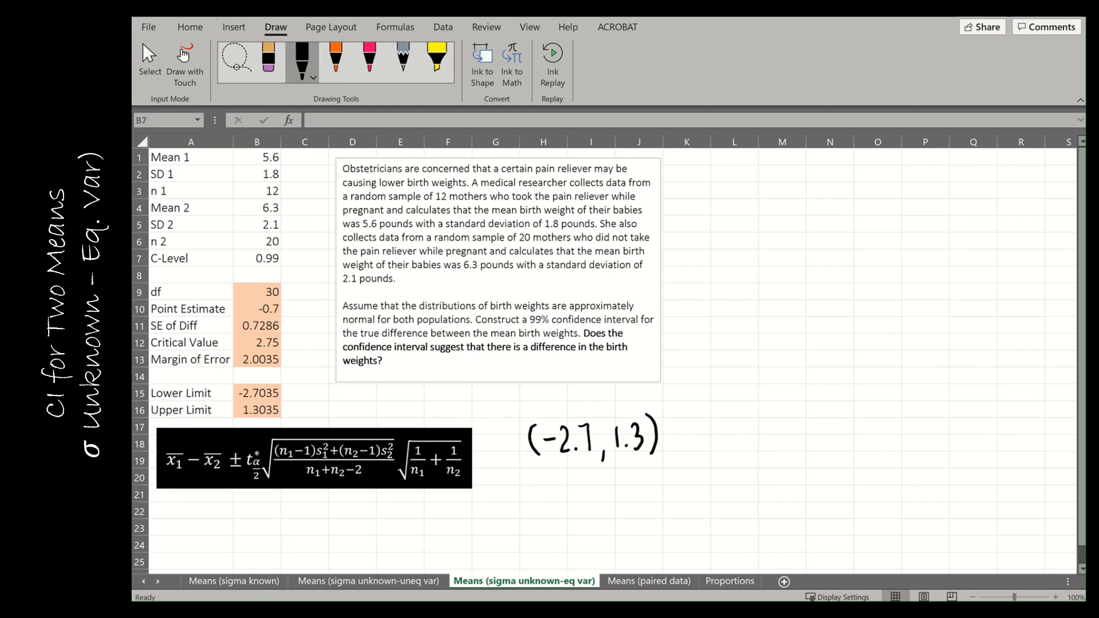
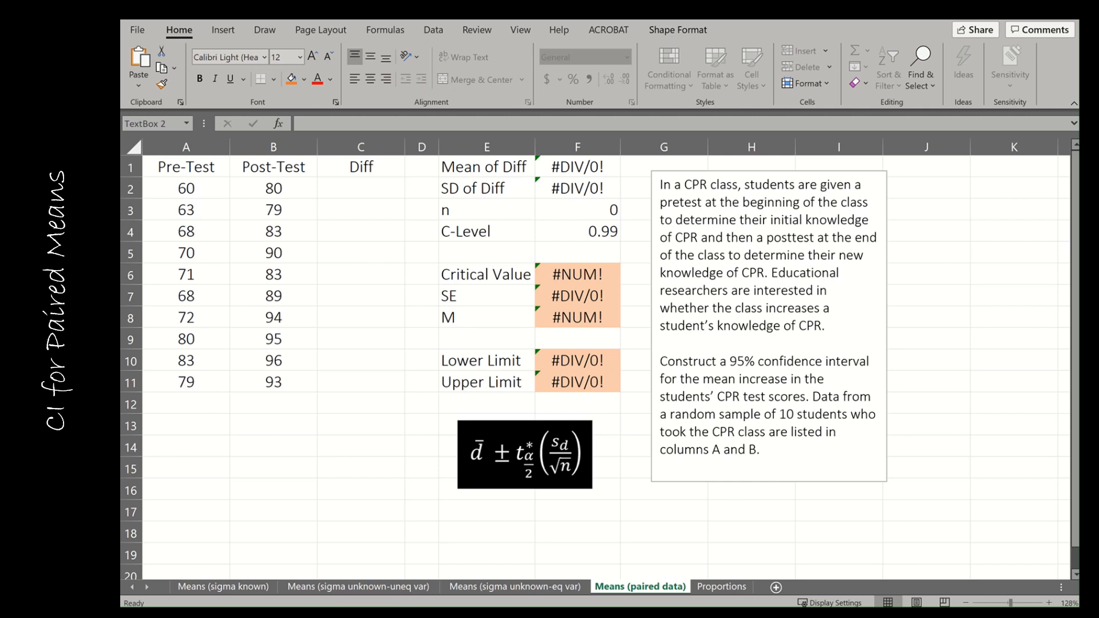
Review the sigma known, unequal variance, and equal variance sheets, and return to the paired data sheet
left_click(246, 585, "ctrl")
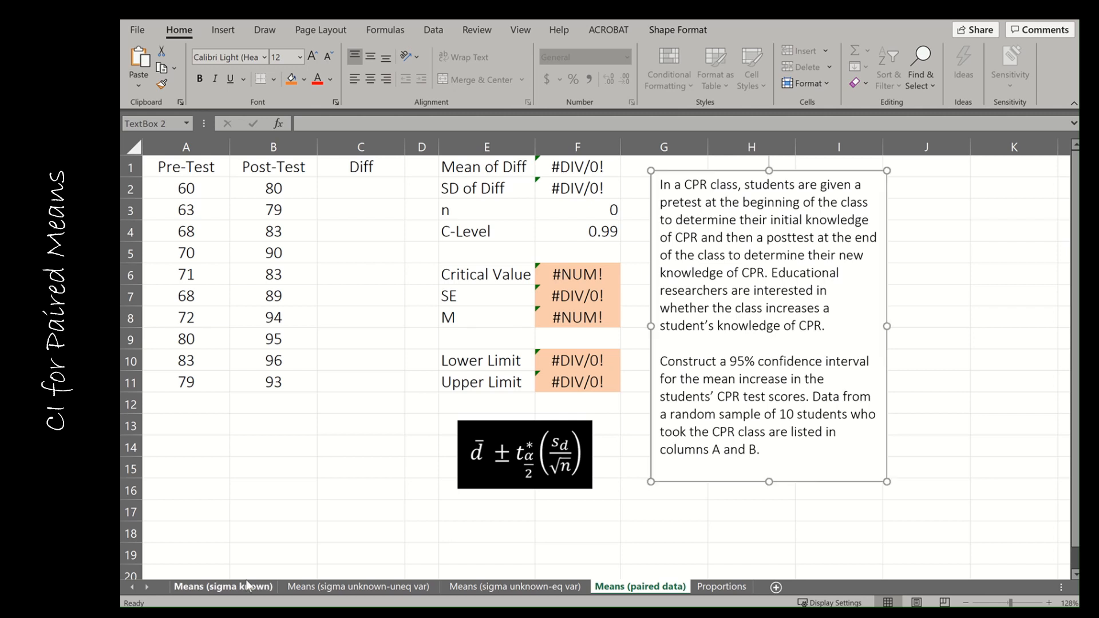
left_click(247, 583)
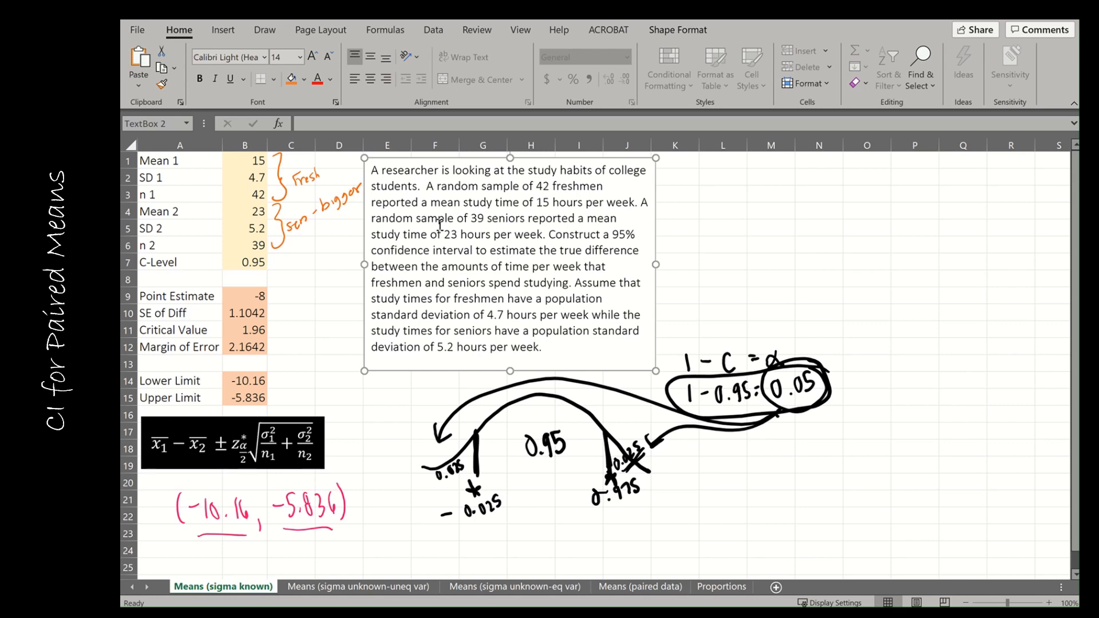
left_click(341, 594)
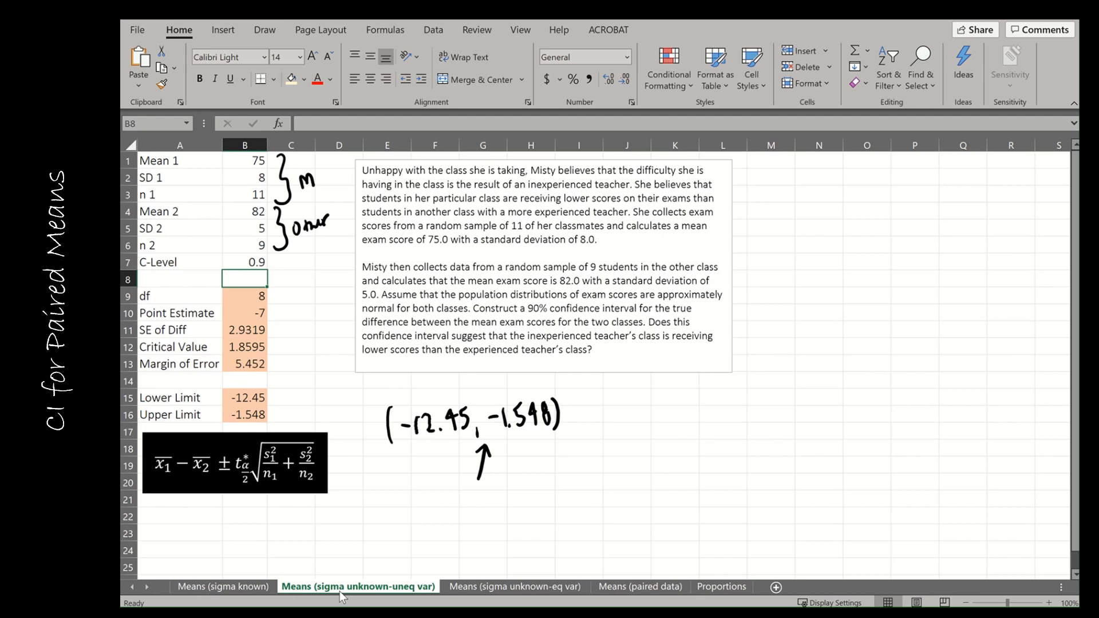
left_click(497, 590)
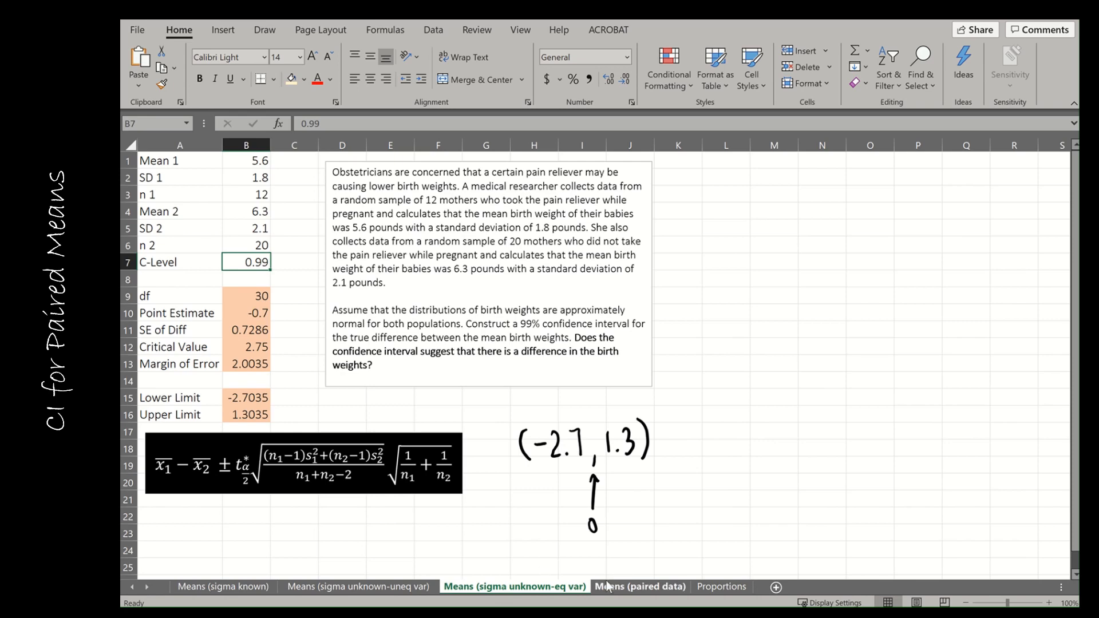
left_click(624, 590)
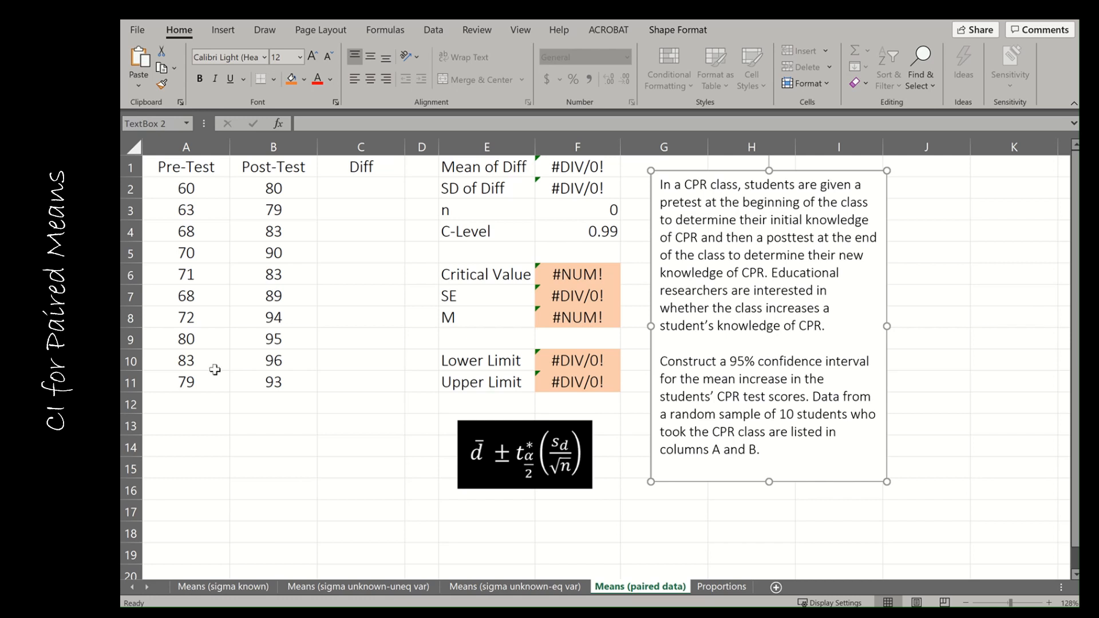
Examine how the Pre-Test and Post-Test scores pair up by row and which Diff cells, C2 through C11, correspond to them
left_click_drag(196, 190, 240, 276)
left_click(204, 209)
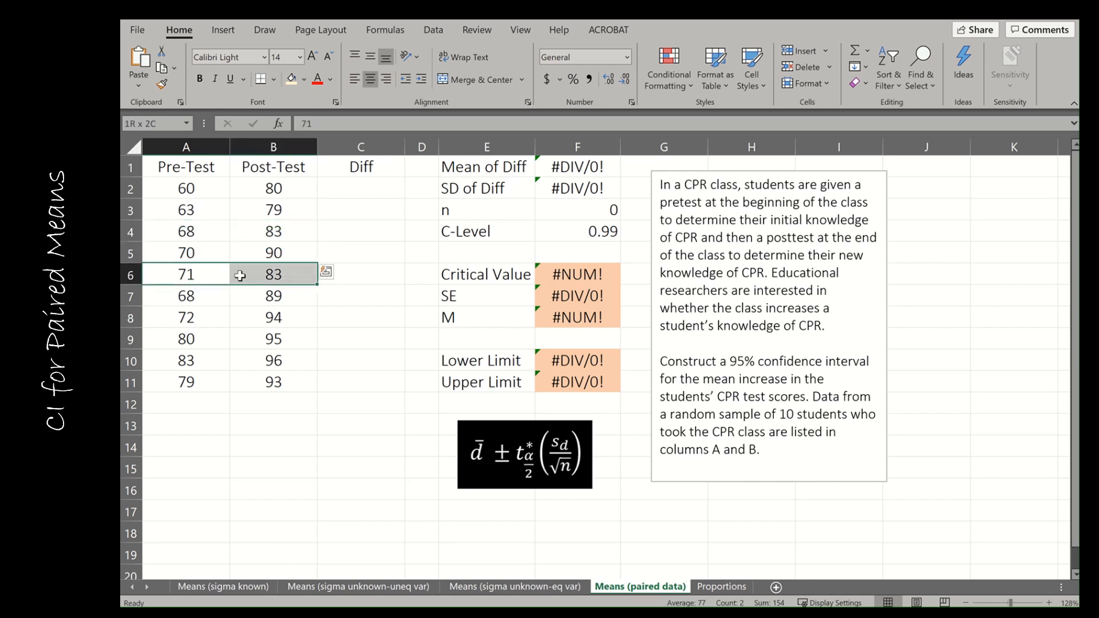
left_click(295, 447)
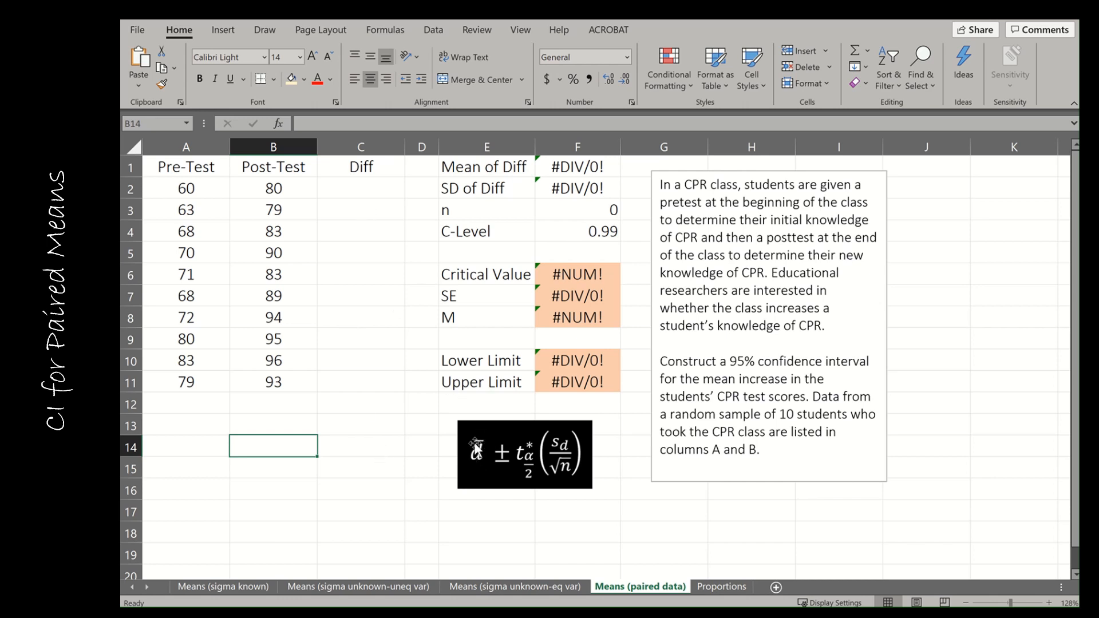
left_click(358, 190)
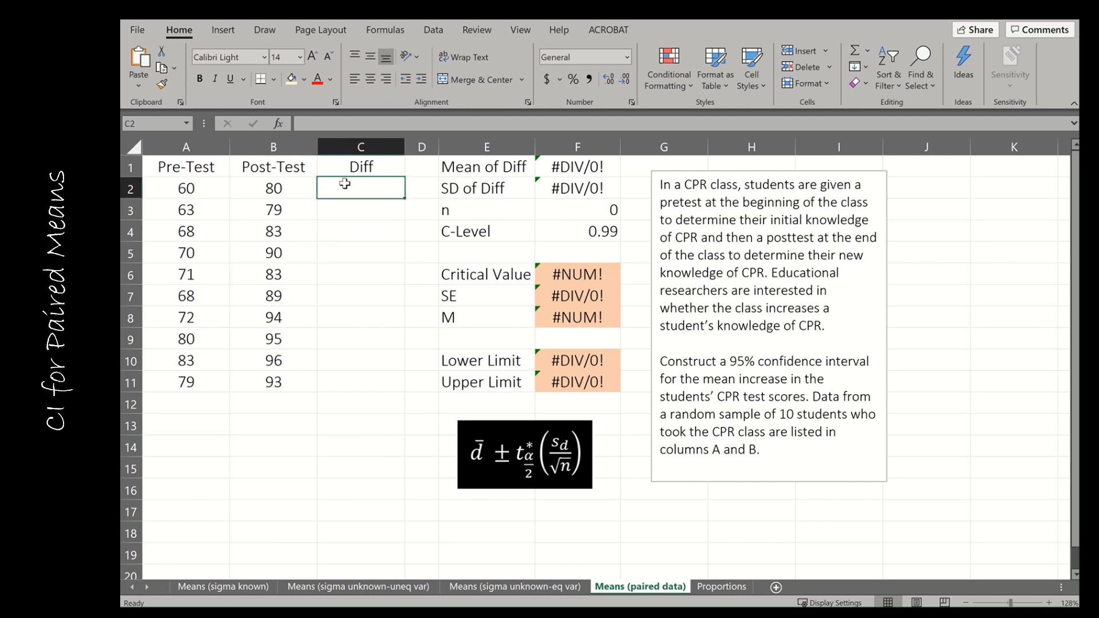
left_click_drag(344, 186, 355, 383)
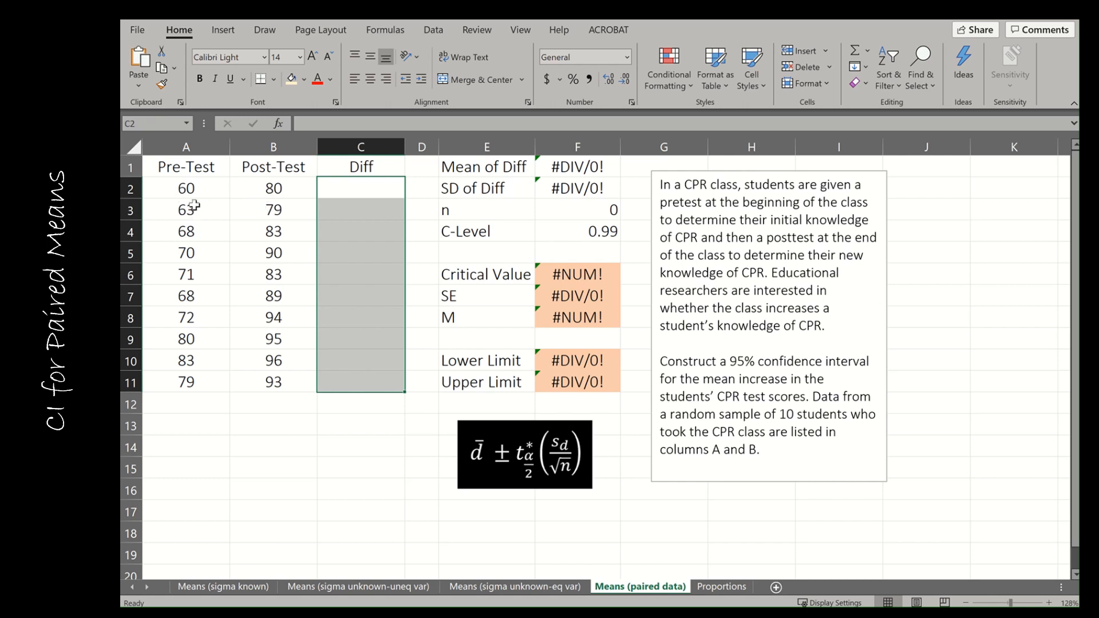
left_click(331, 367)
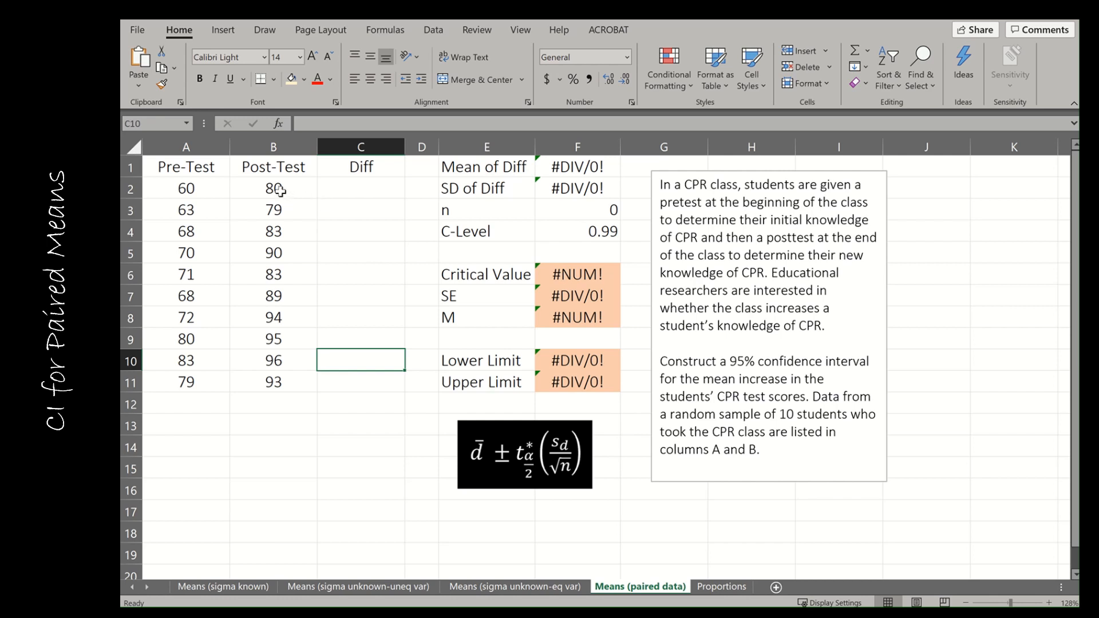
Calculate the Post-Test minus Pre-Test difference in C2 with =B2-A2, and fill the formula down to C11
left_click(336, 192)
type("=")
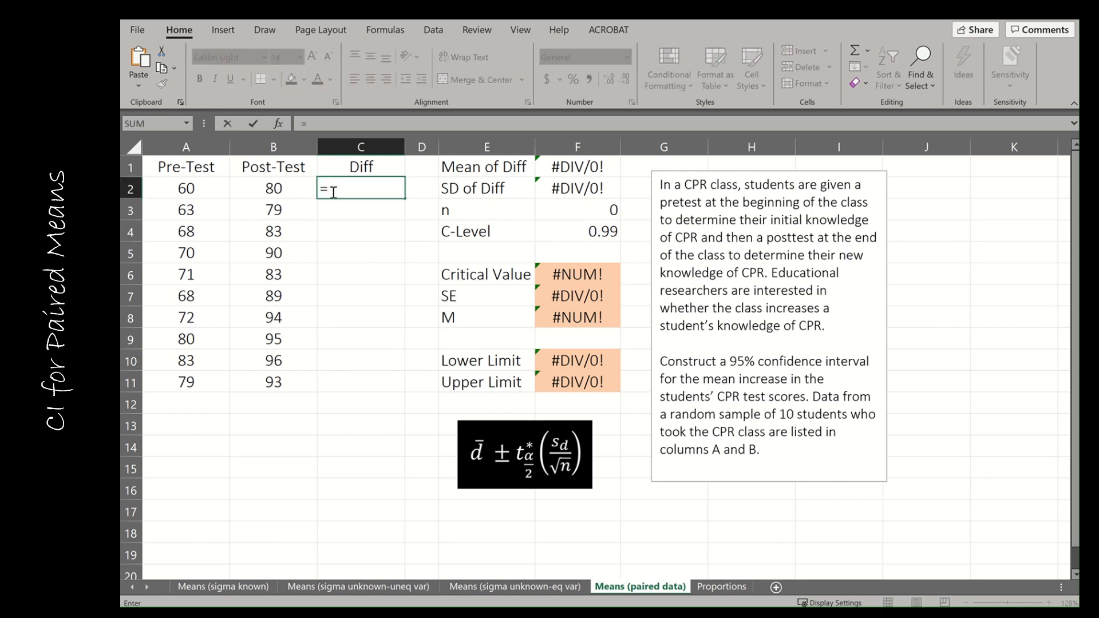
left_click(286, 186)
type("-")
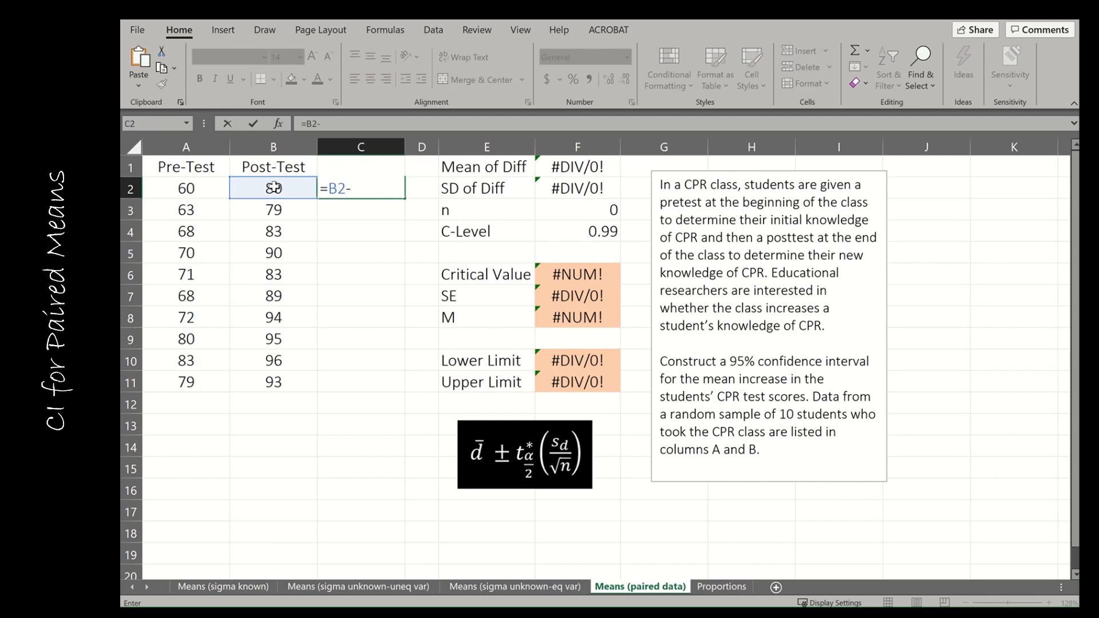
left_click(205, 193)
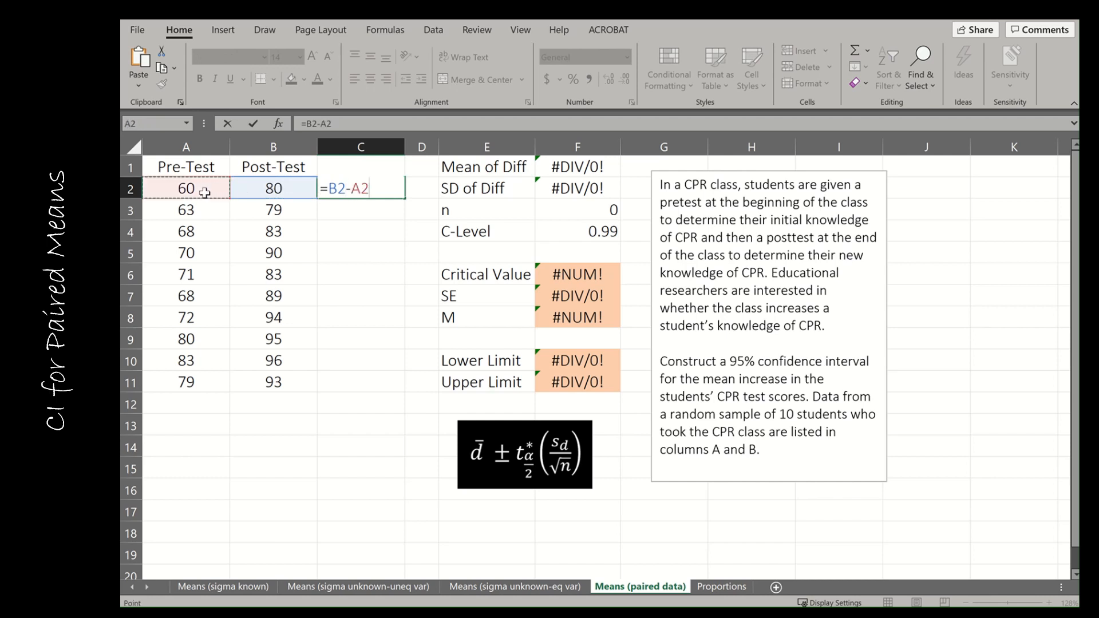
key("Return")
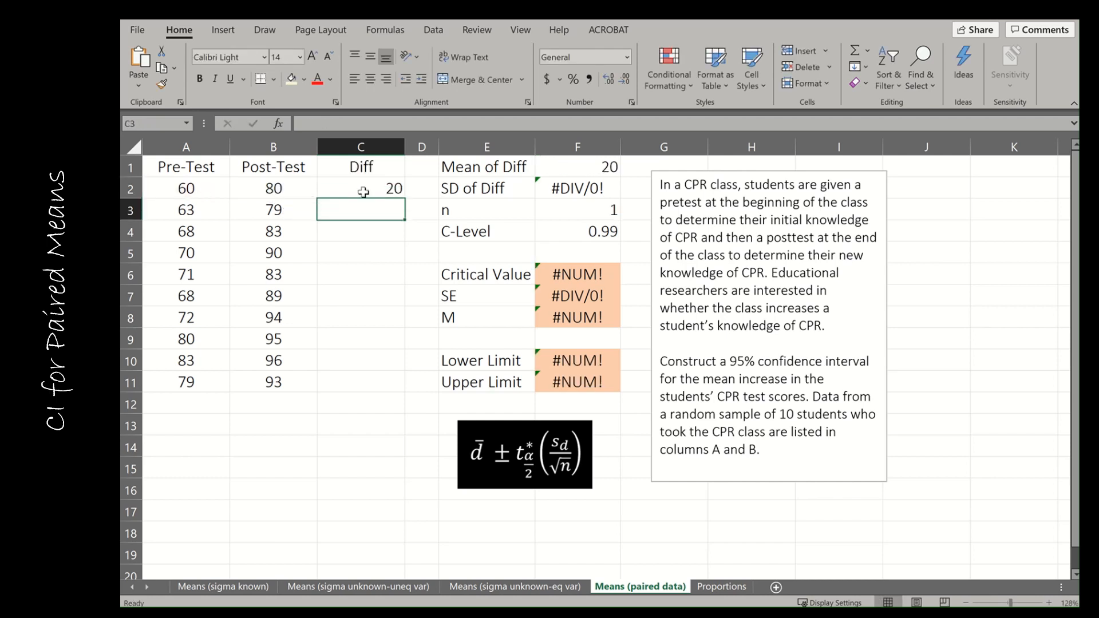
left_click(364, 191)
left_click_drag(406, 197, 416, 388)
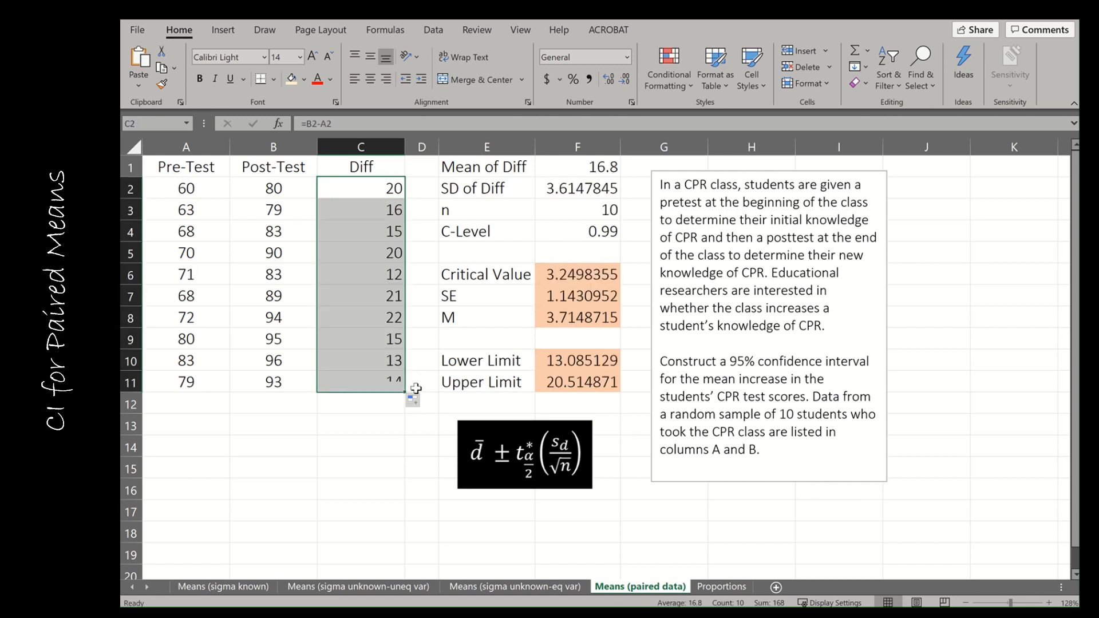
Check the copied difference formulas cell by cell in the Diff column, starting from C3
left_click(369, 213)
key("Down")
key("Down")
key("Down")
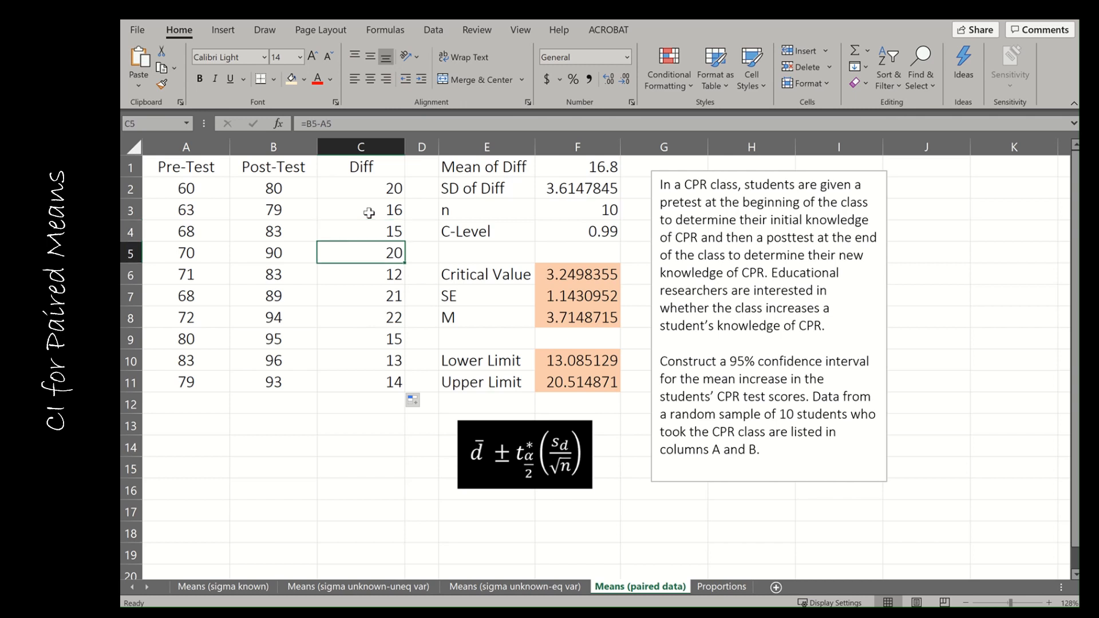
Check the remaining copied difference formulas down the Diff column through C11
key("Down")
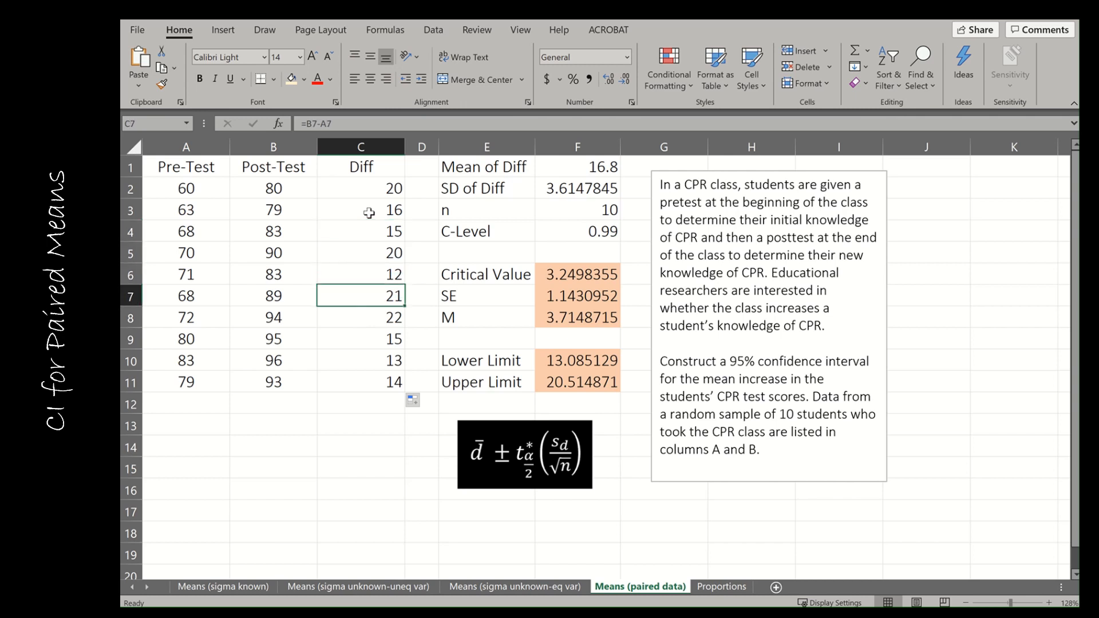
key("Down")
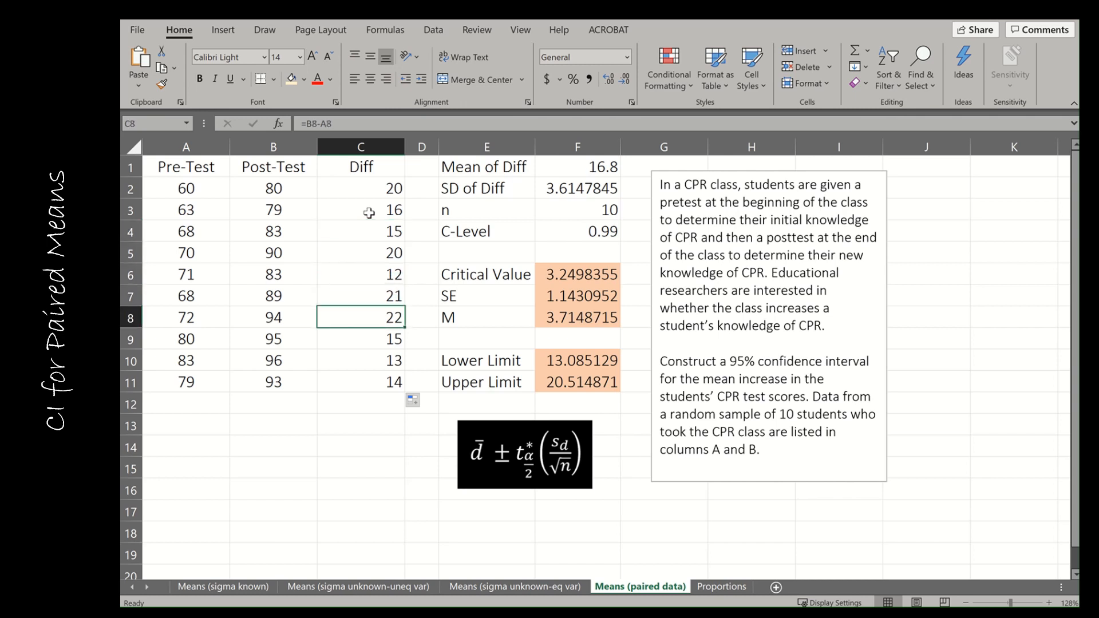
key("Down")
key("Down")
key("Down")
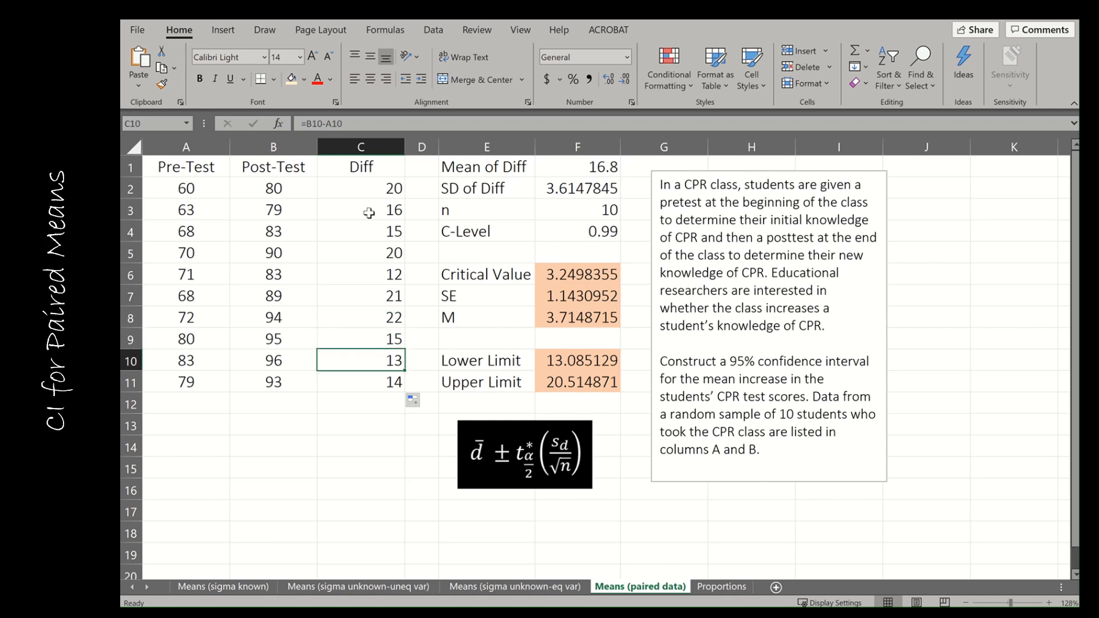
key("Down")
key("Down")
key("Down")
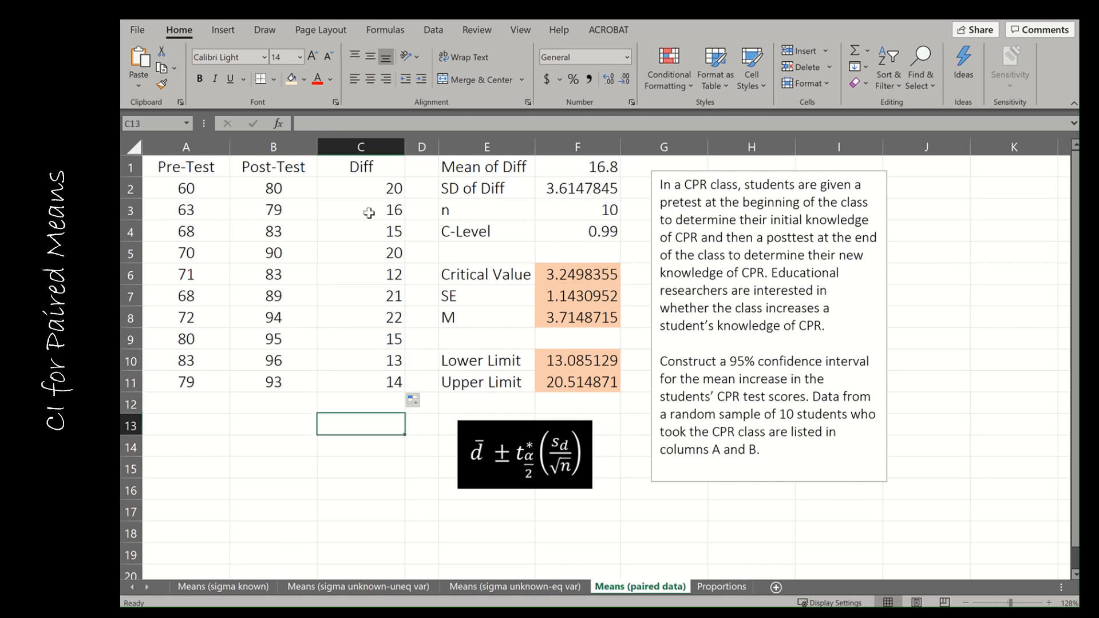
Review how F1, F2 and F3 calculate the mean, standard deviation and count from the differences in C2:C11
left_click(599, 167)
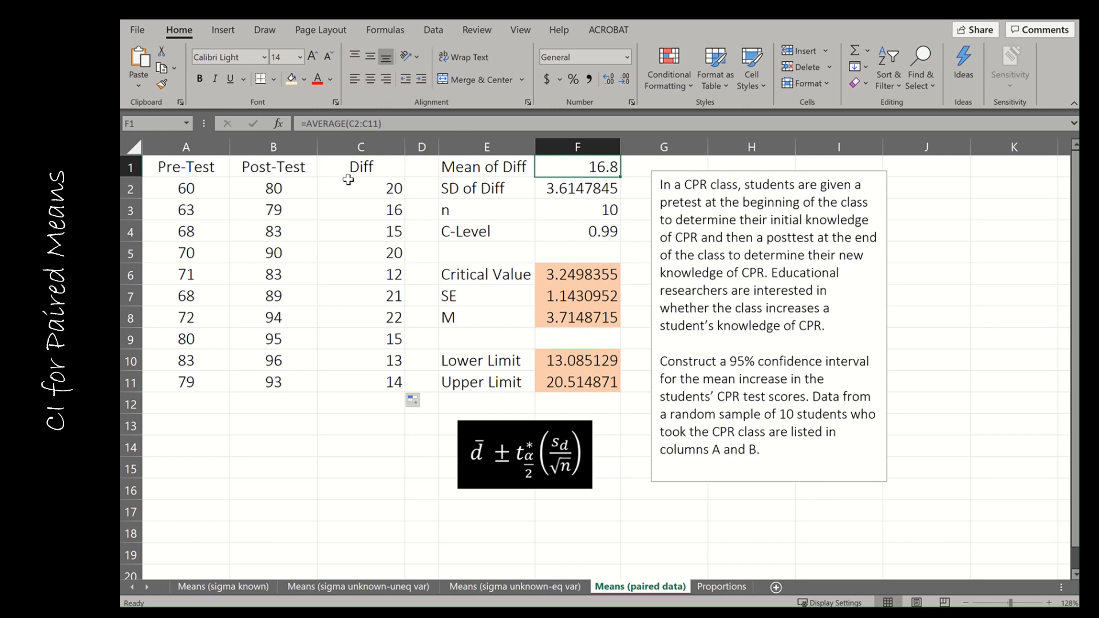
left_click_drag(349, 183, 350, 384)
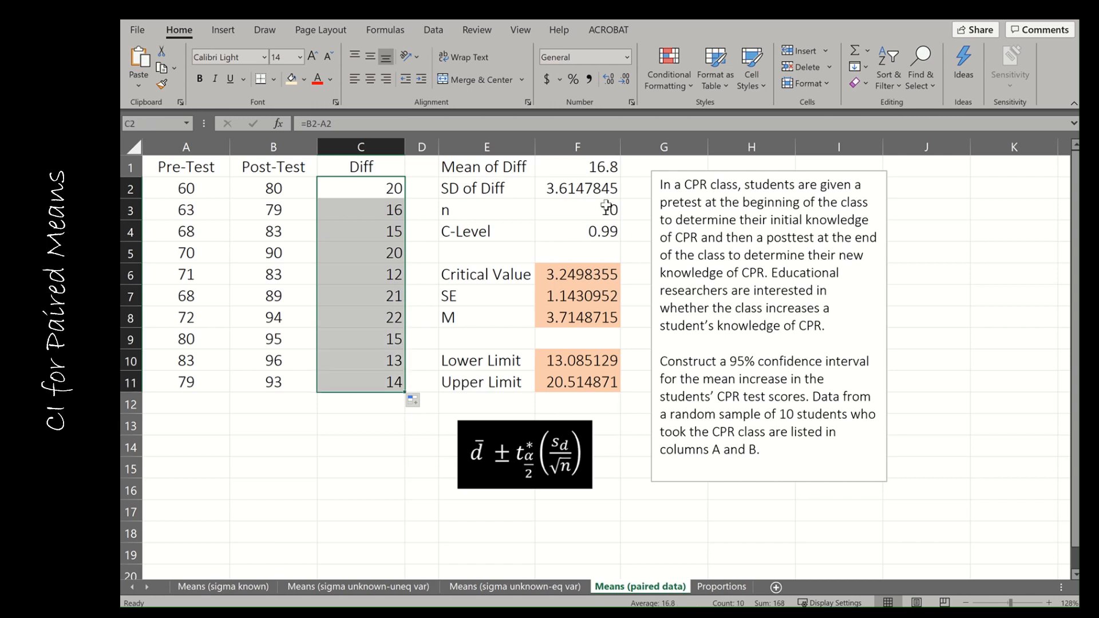
left_click(549, 191)
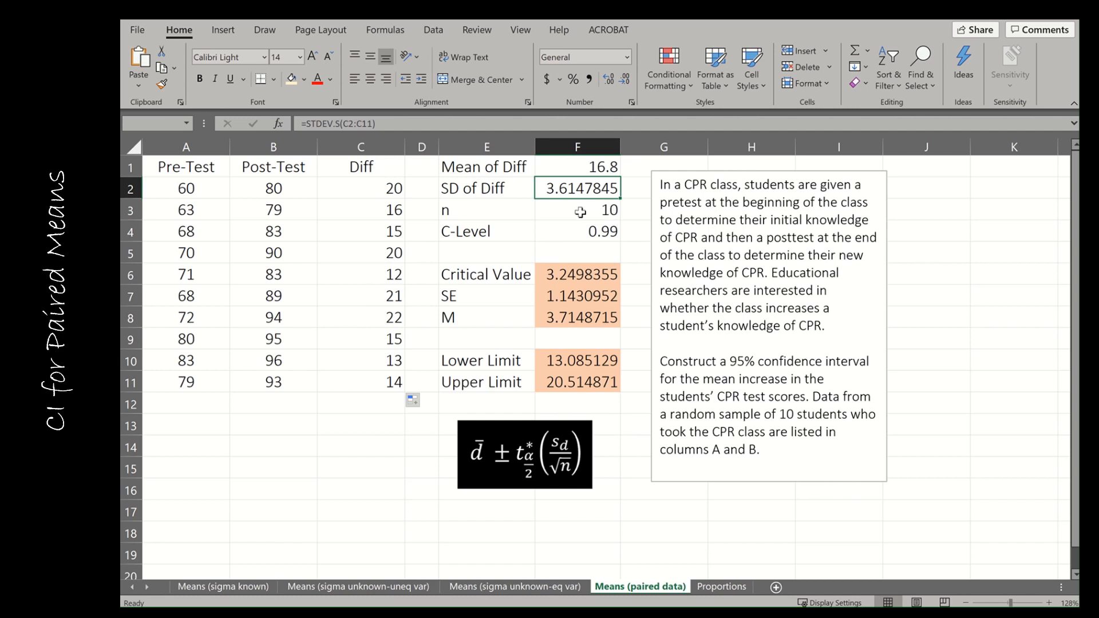
double_click(580, 213)
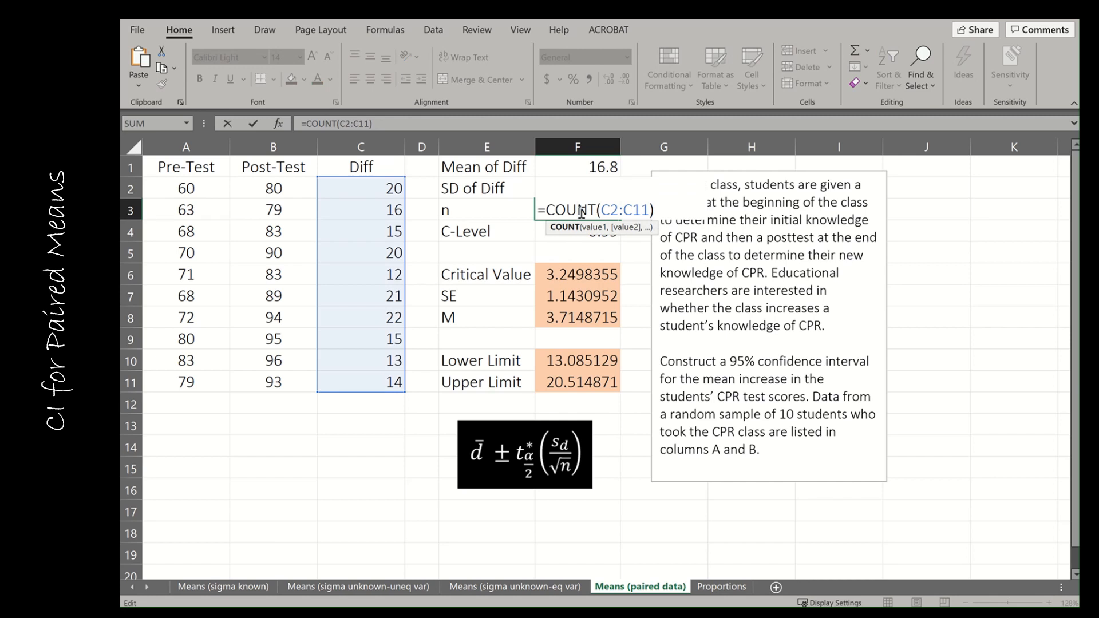
key("Return")
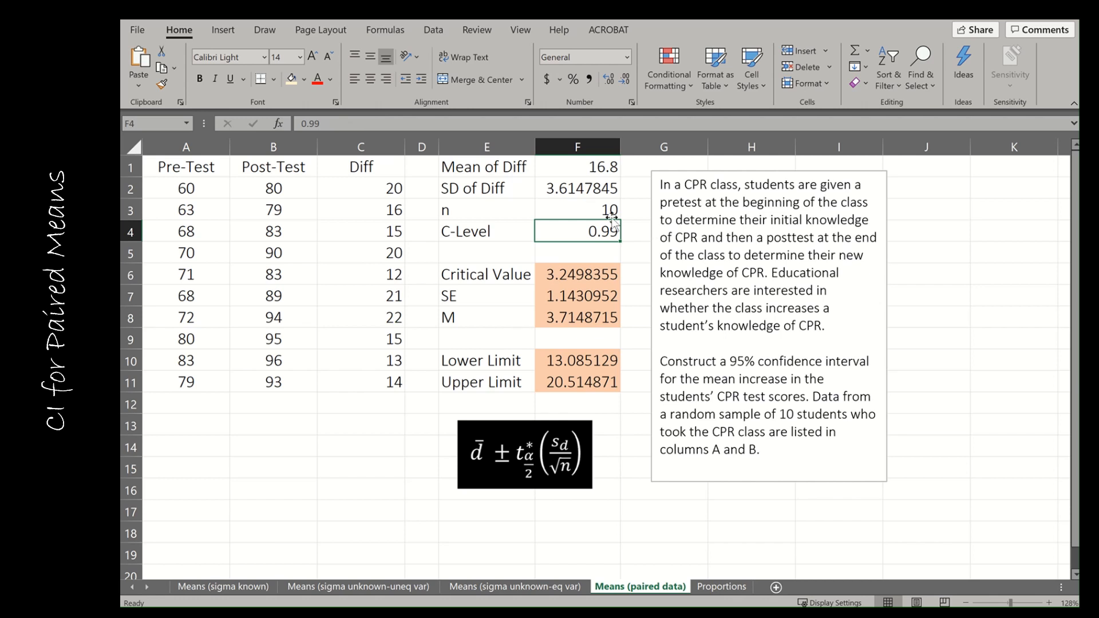
Set the C-Level in F4 to 0.95 and inspect the T.INV critical value formula in F6
type("0.95")
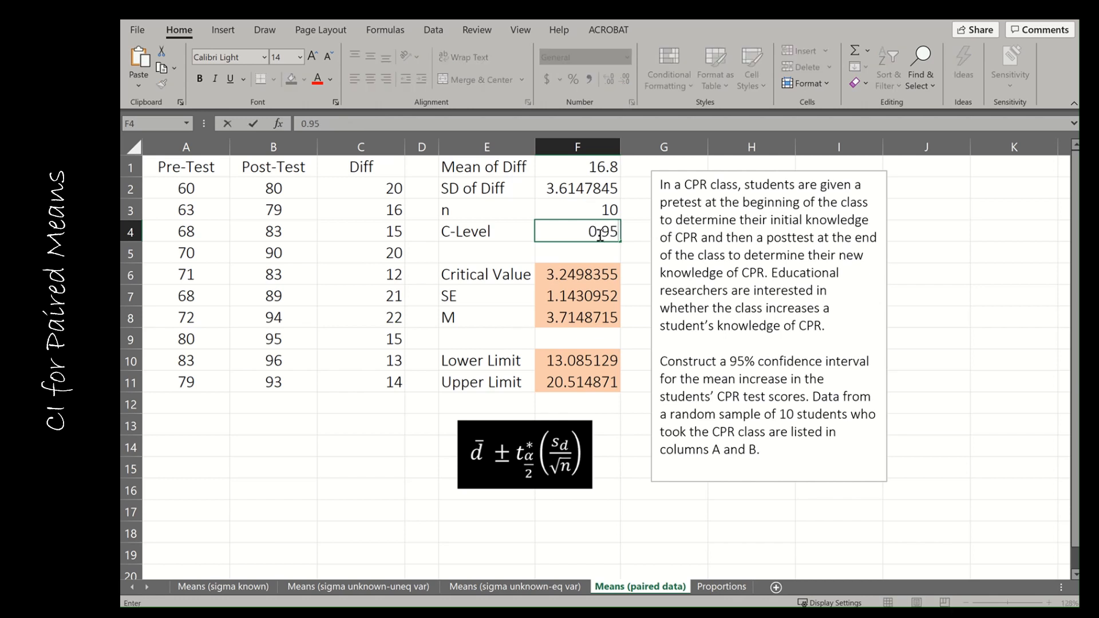
key("Return")
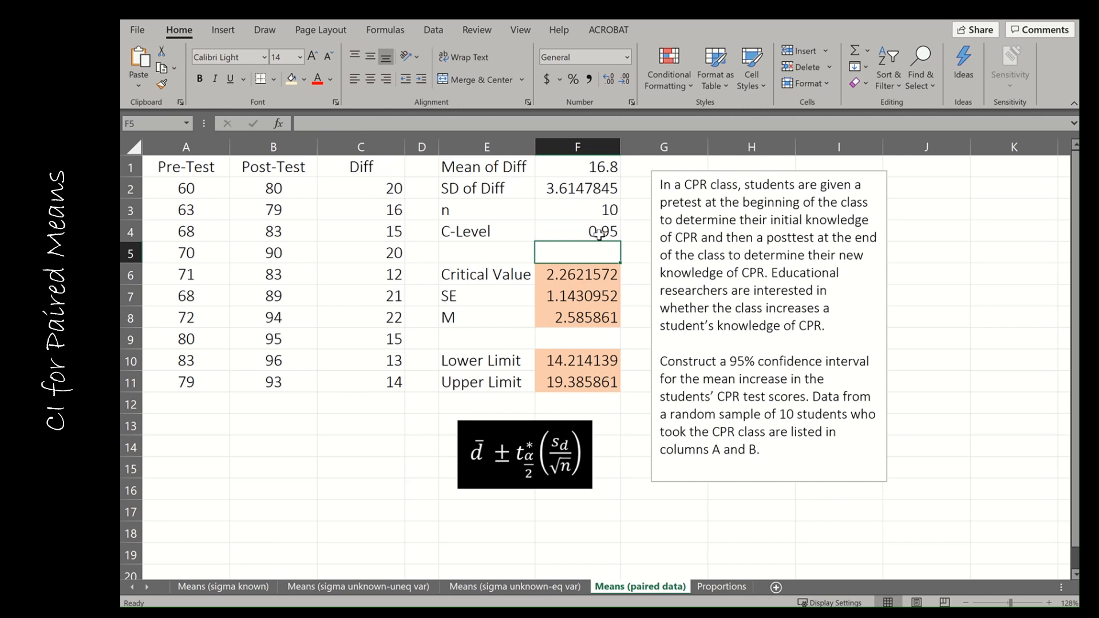
left_click(595, 277)
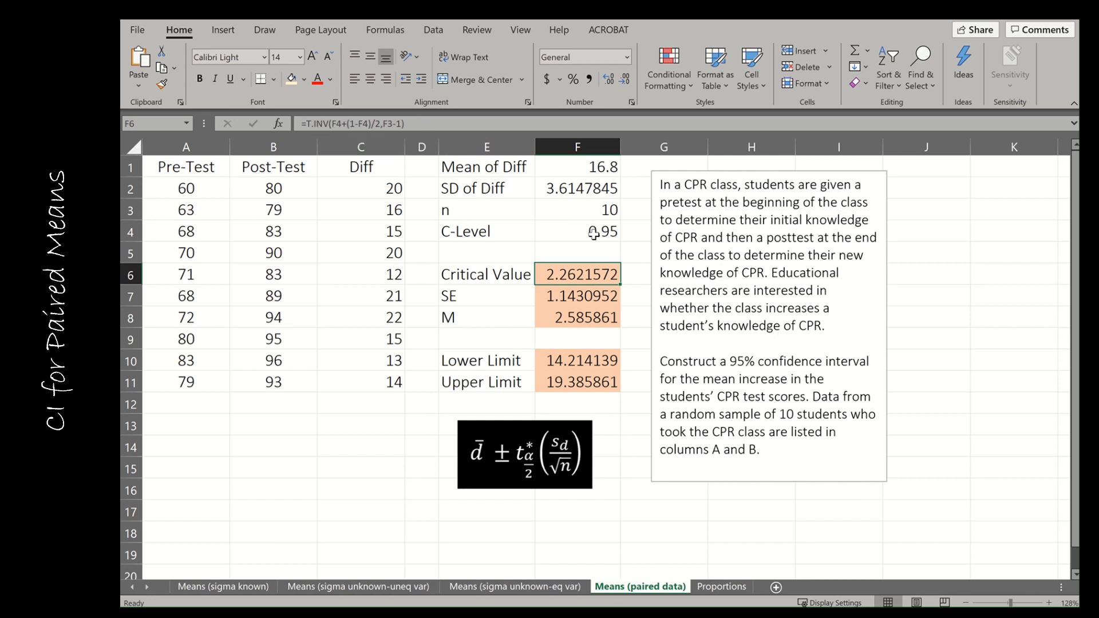
left_click(392, 125)
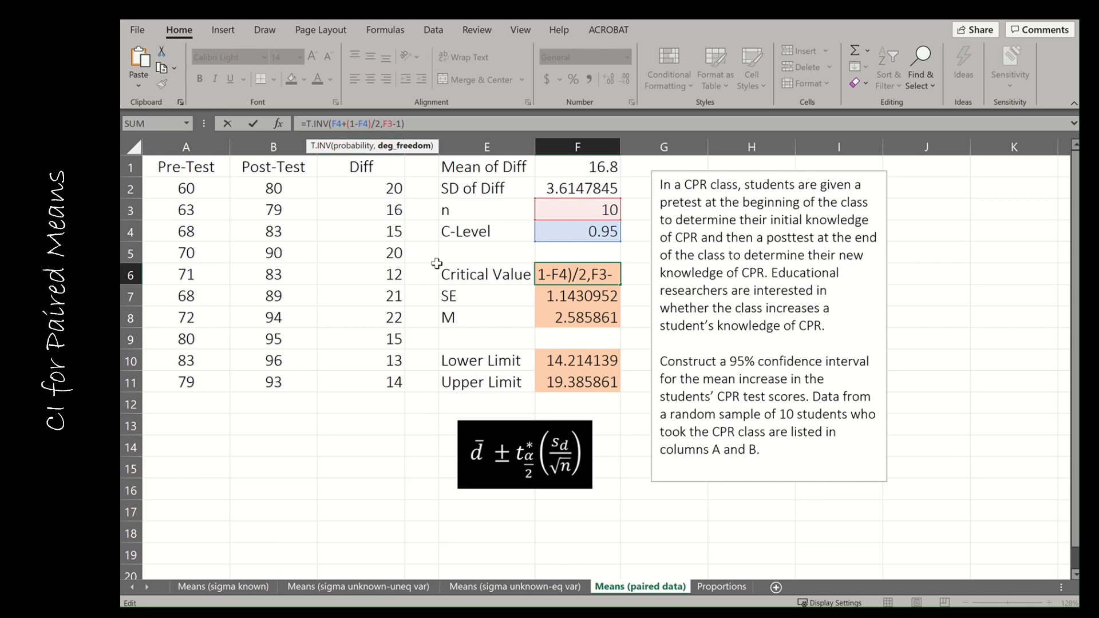
Add a df label in E5 and calculate the degrees of freedom in F5 with =F3-1
left_click(475, 247)
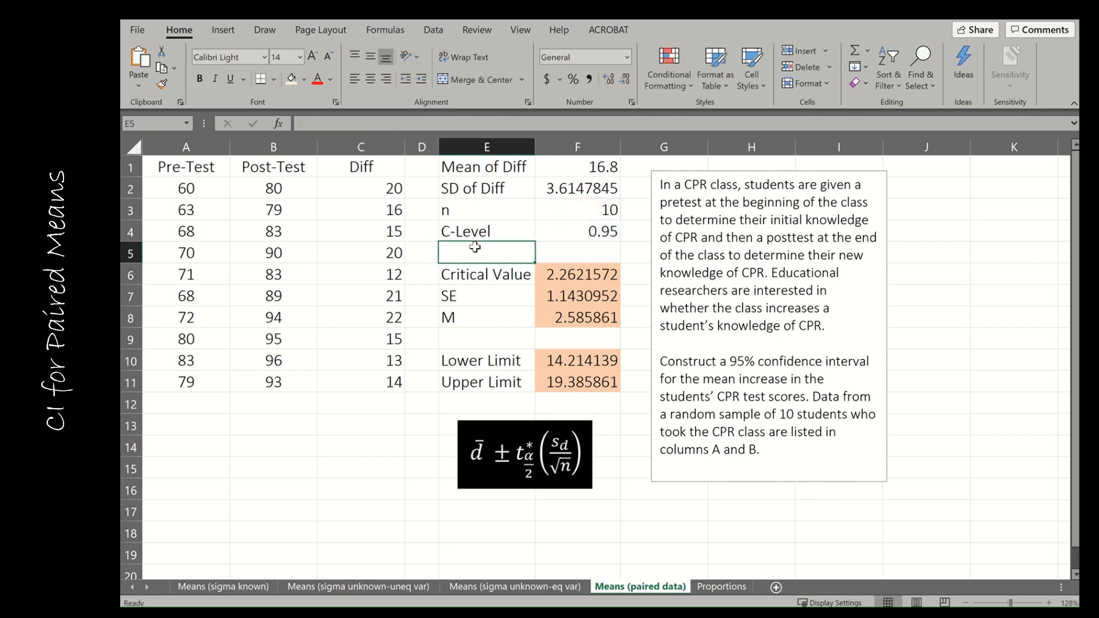
type("df")
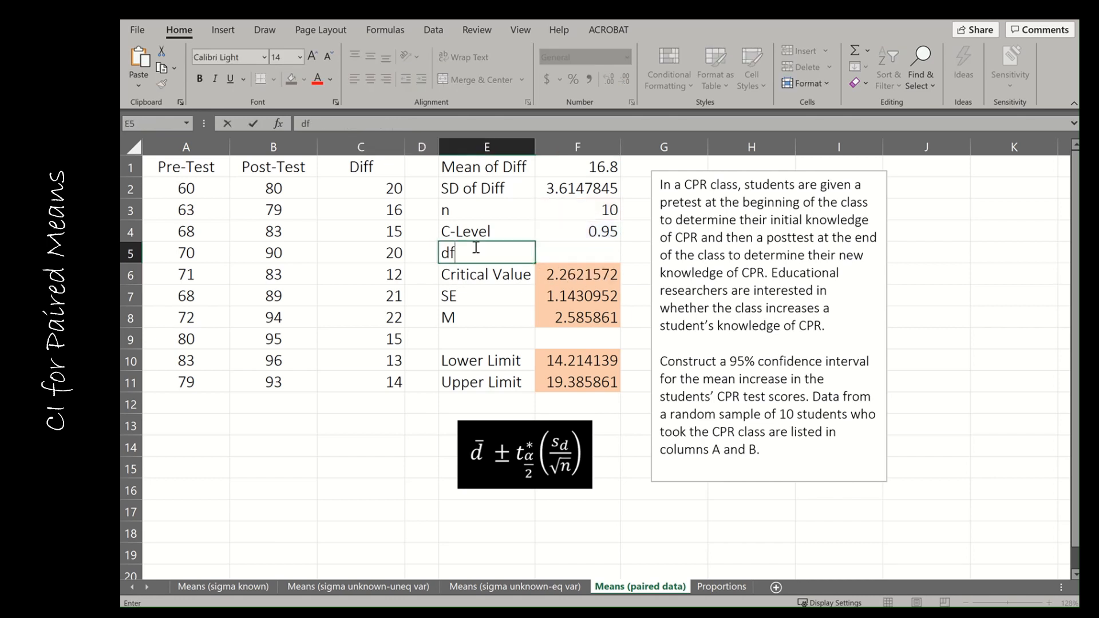
key("Tab")
type("=")
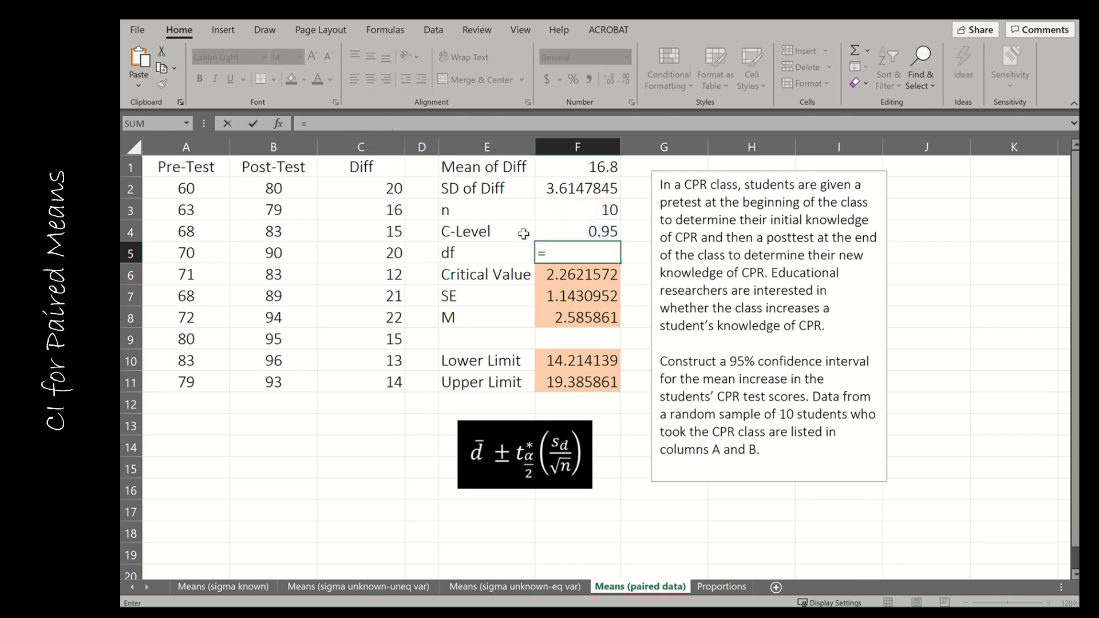
left_click(569, 214)
type("-1")
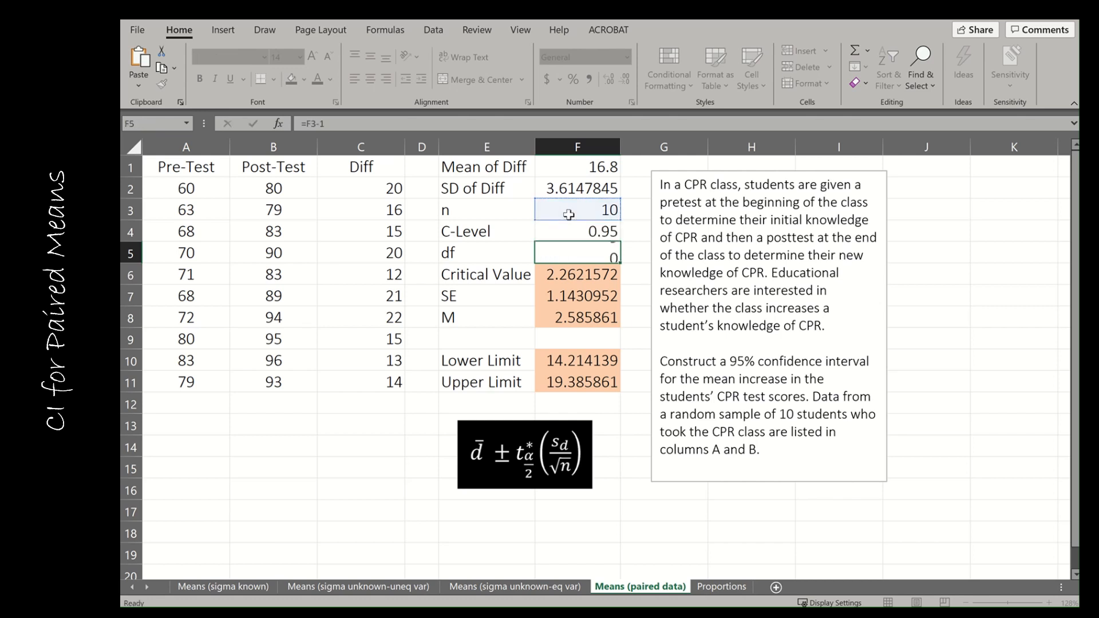
key("Return")
key("Right")
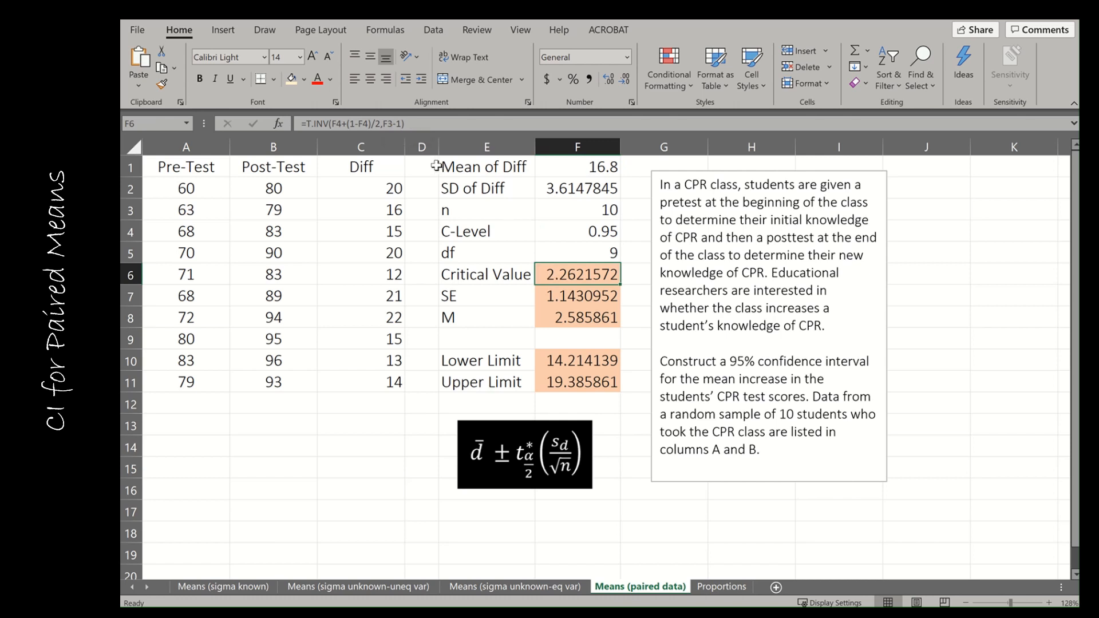
Clear the df label and its formula from E5:F5
left_click_drag(545, 252, 508, 254)
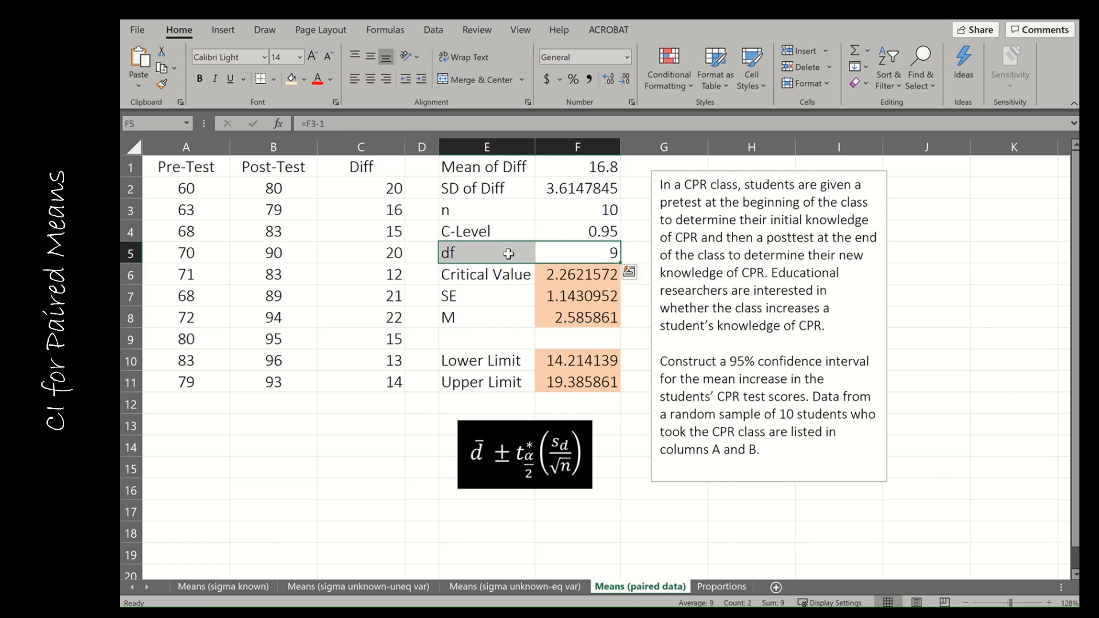
key("Delete")
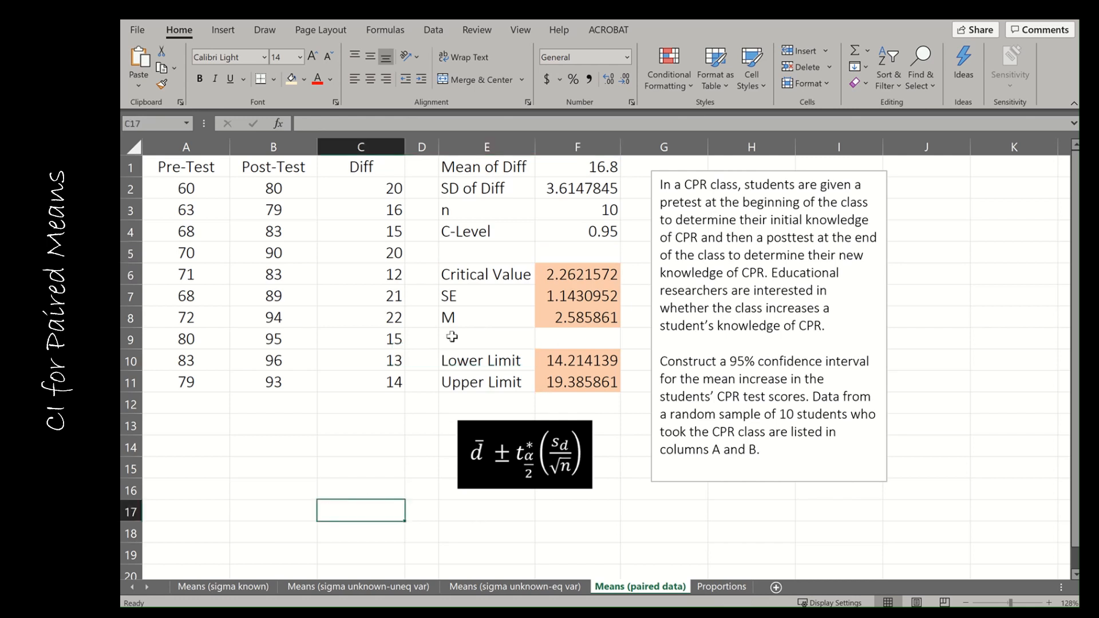
Review the standard error formula in F7 and the margin of error formula in F8
left_click(477, 294)
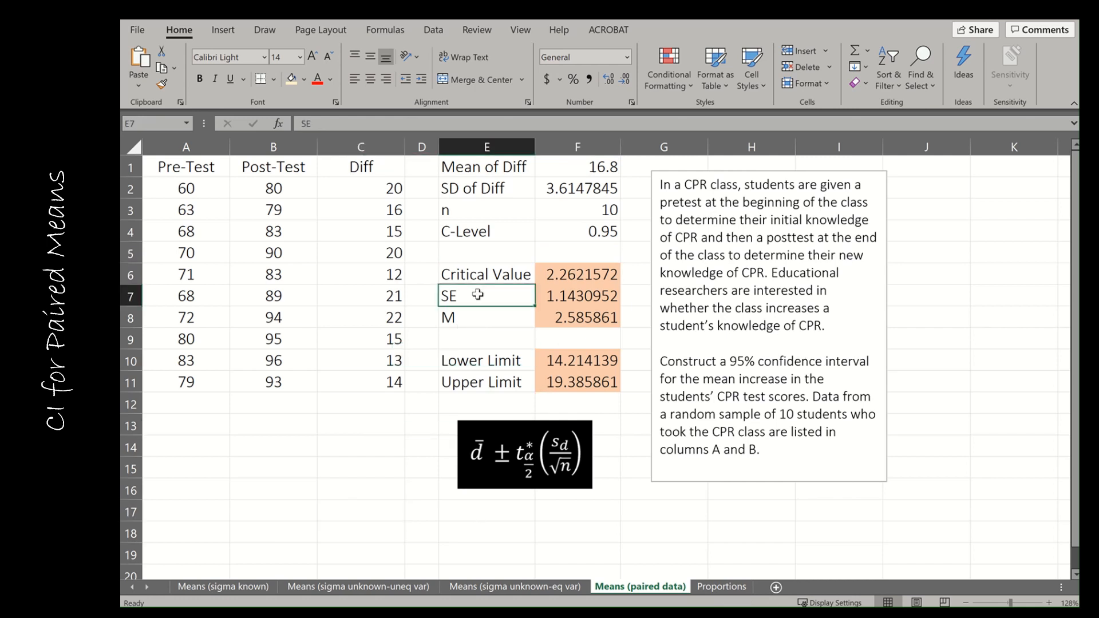
key("Right")
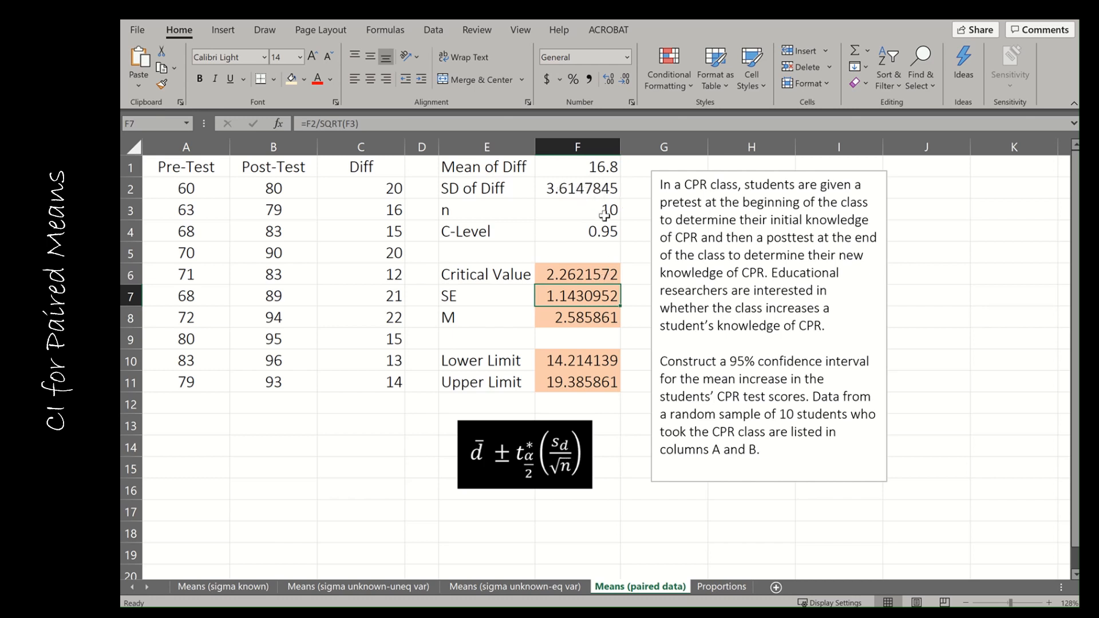
left_click(584, 322)
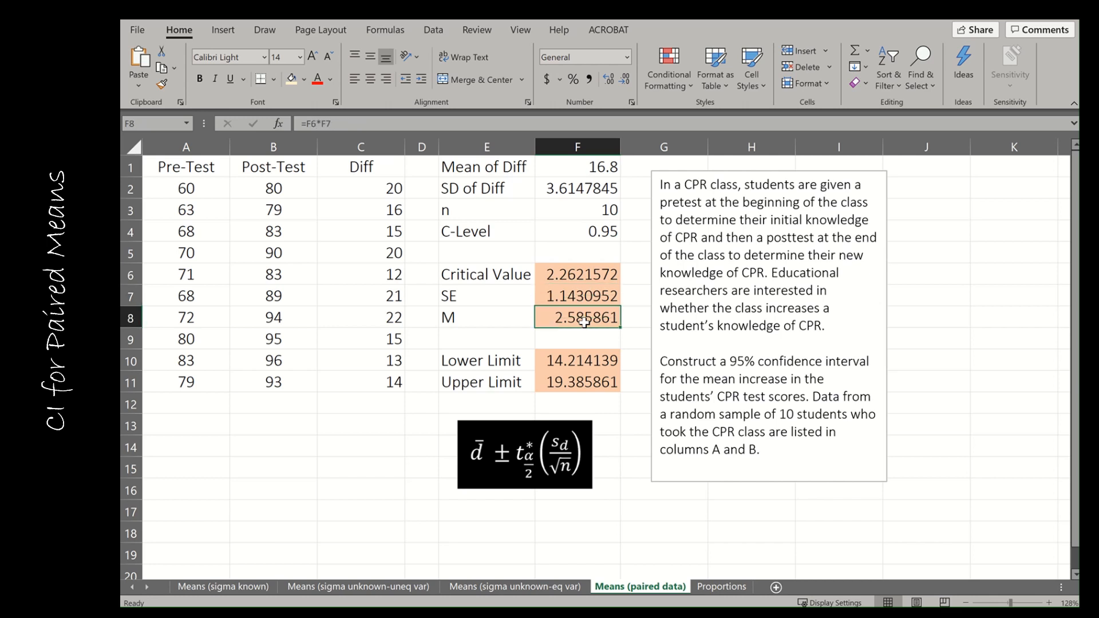
Change the margin of error label in E8 to E and reselect its value in F8
key("Left")
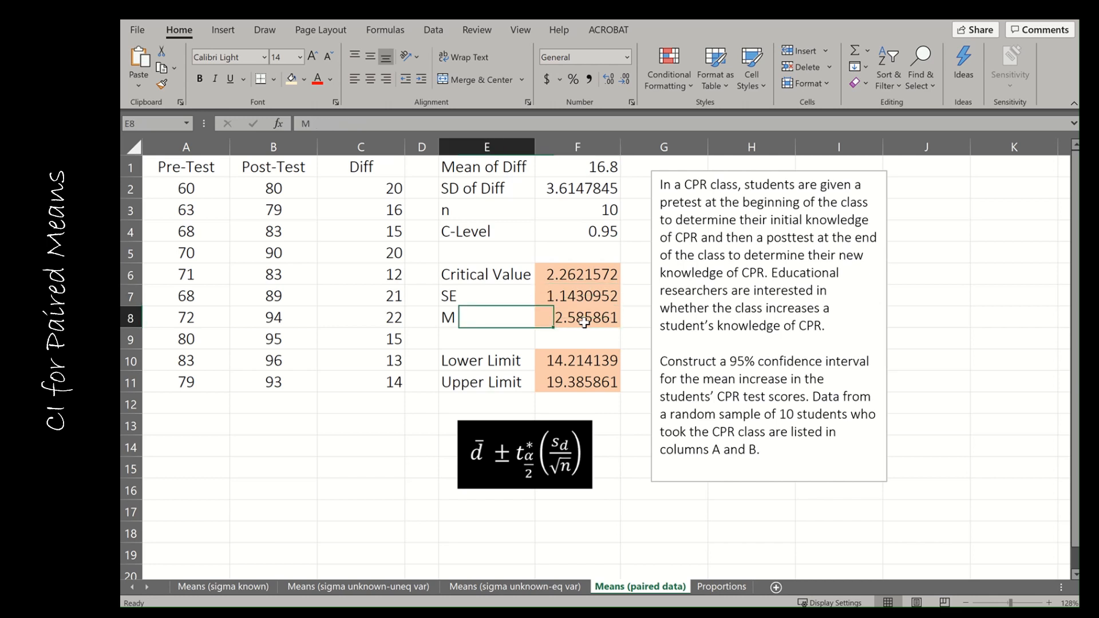
type("E")
key("Return")
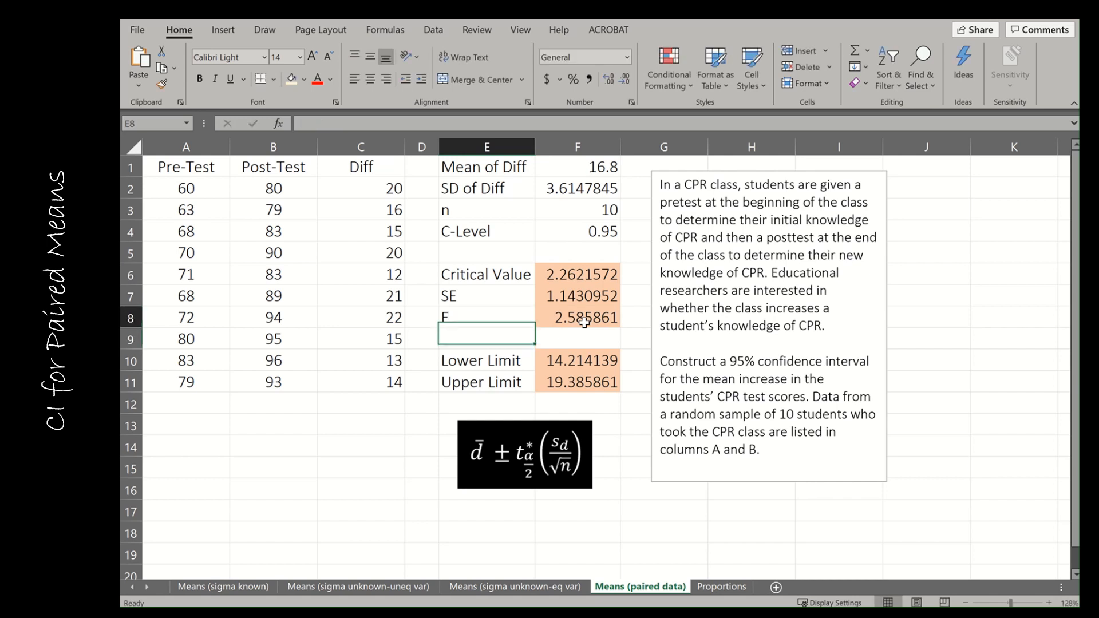
left_click(584, 322)
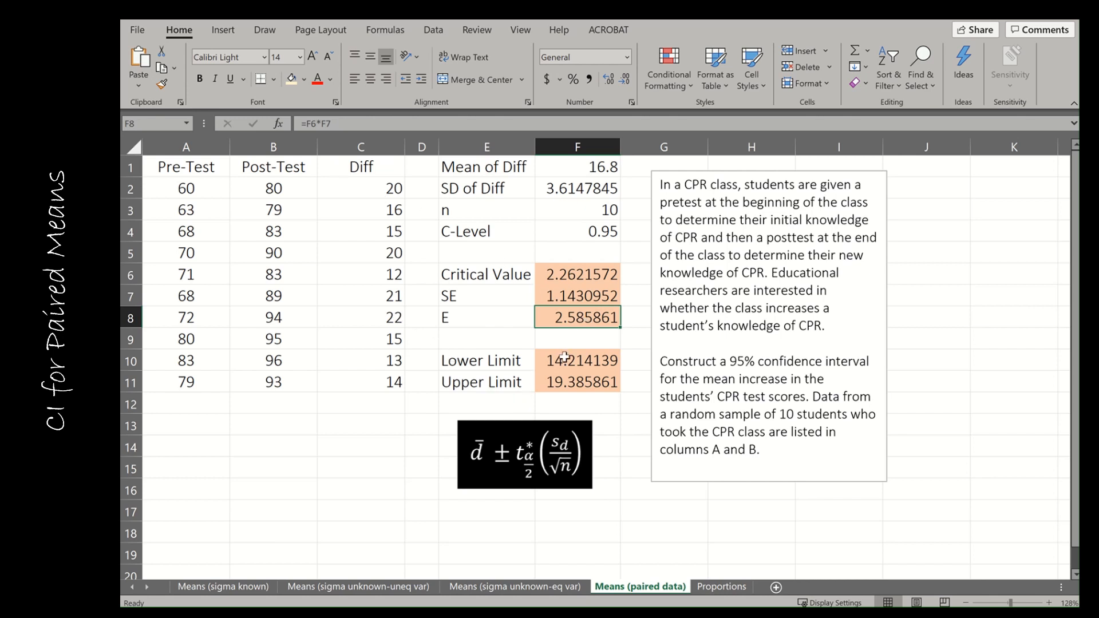
Replace the Mean of Diff label in E1 with Point Estimate and widen column E to fit it
key("Up")
left_click(591, 170)
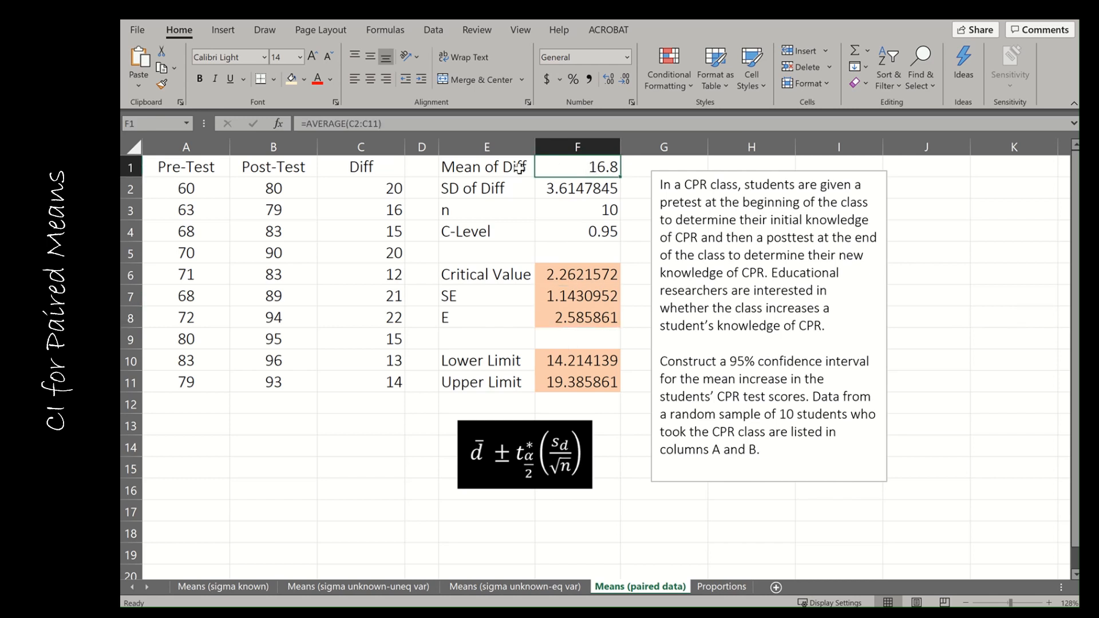
left_click(490, 172)
type("P")
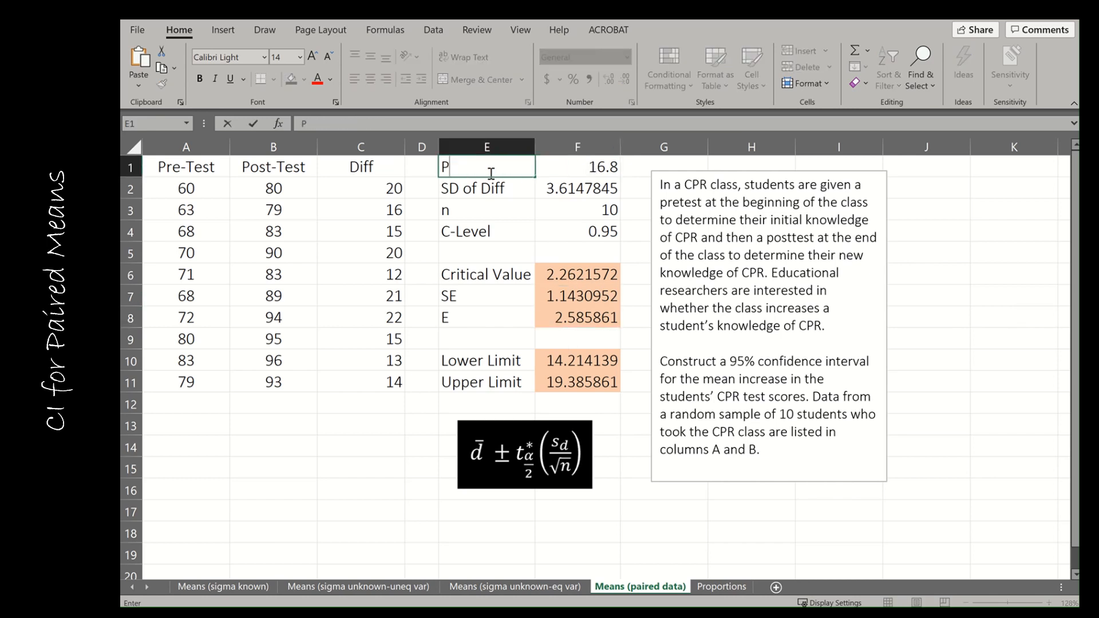
type("oint Estimate")
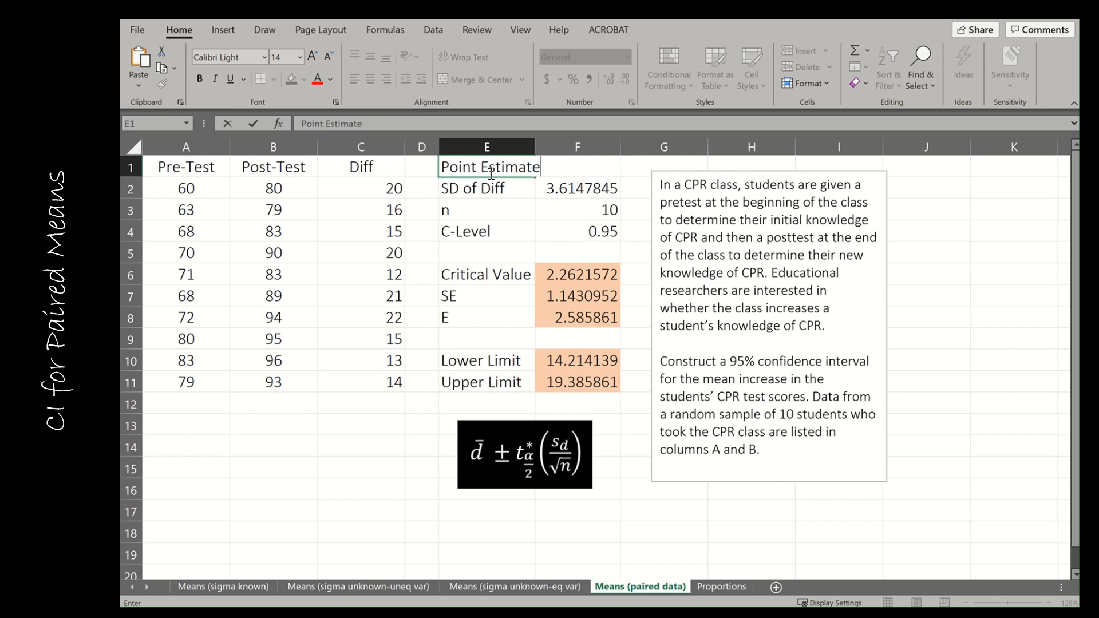
key("Return")
left_click_drag(539, 141, 544, 140)
Trace how the Lower Limit formula in F10 uses the point estimate in F1 and the margin in F8
left_click(607, 166)
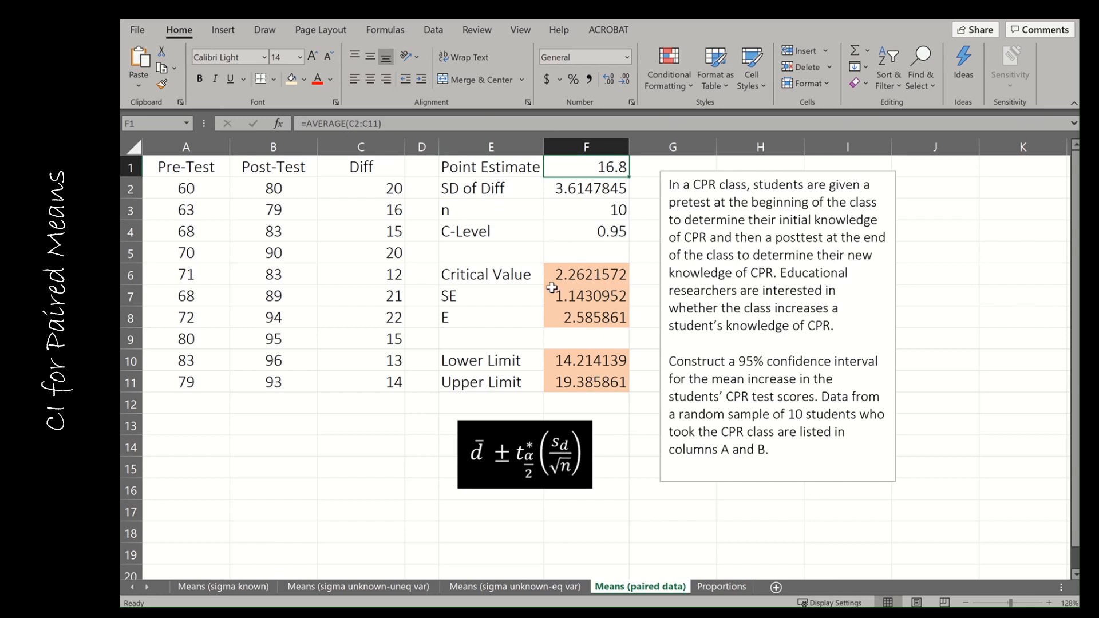
left_click(560, 324)
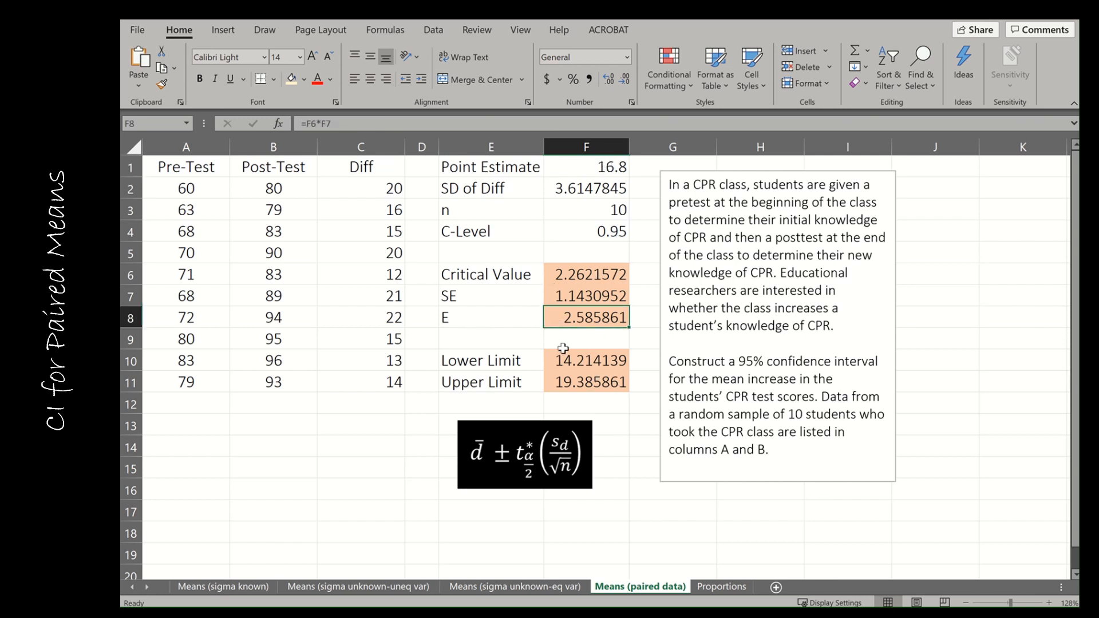
left_click(565, 360)
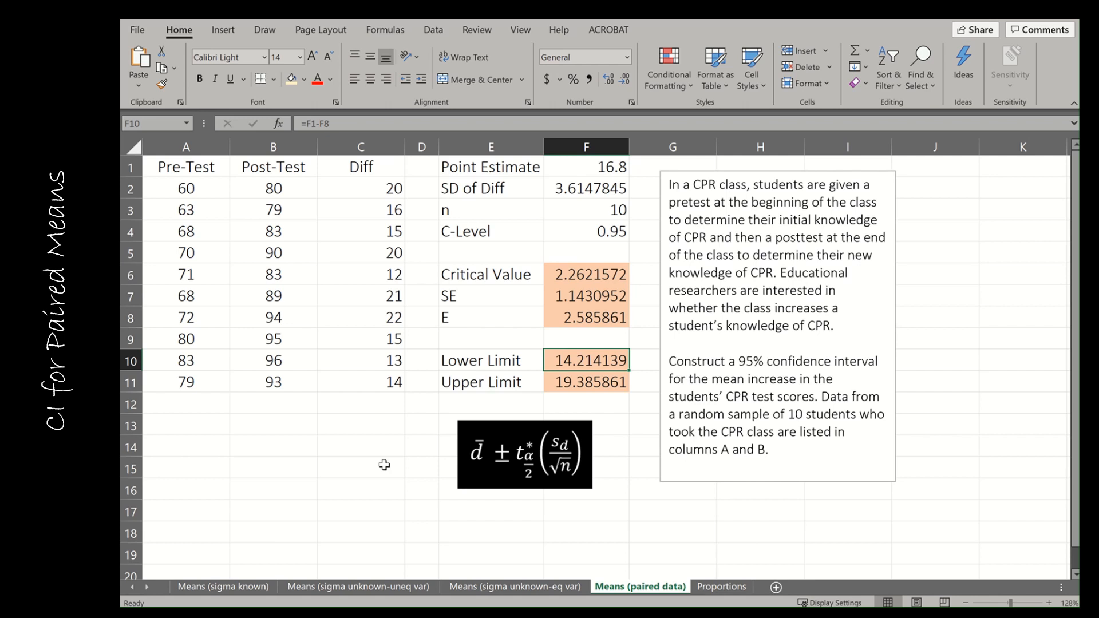
Handwrite the interval (14.2, 19.4) in black ink below the problem text box
key("alt+j")
key("i")
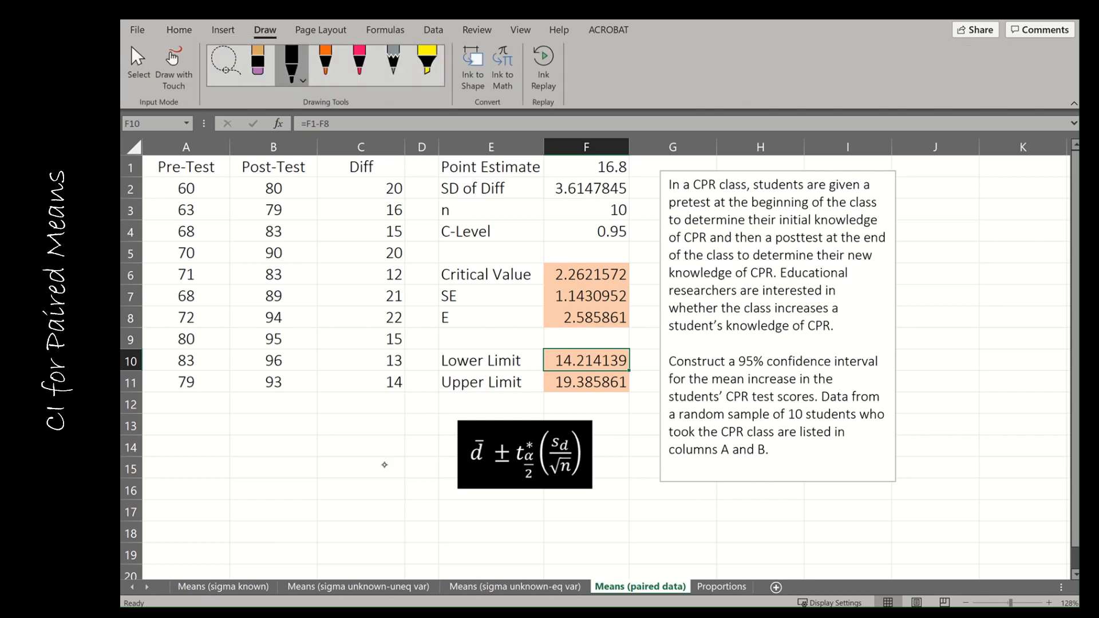
mouse_move(691, 499)
left_mouse_down()
mouse_move(682, 538)
mouse_move(698, 536)
left_mouse_up()
mouse_move(717, 511)
left_mouse_down()
mouse_move(710, 521)
mouse_move(720, 518)
left_mouse_up()
mouse_move(715, 509)
left_mouse_down()
mouse_move(715, 533)
mouse_move(762, 536)
left_mouse_up()
mouse_move(777, 502)
left_mouse_down()
mouse_move(777, 525)
mouse_move(789, 515)
mouse_move(793, 527)
left_mouse_up()
mouse_move(801, 523)
left_mouse_down()
mouse_move(818, 506)
mouse_move(813, 526)
mouse_move(828, 535)
left_mouse_up()
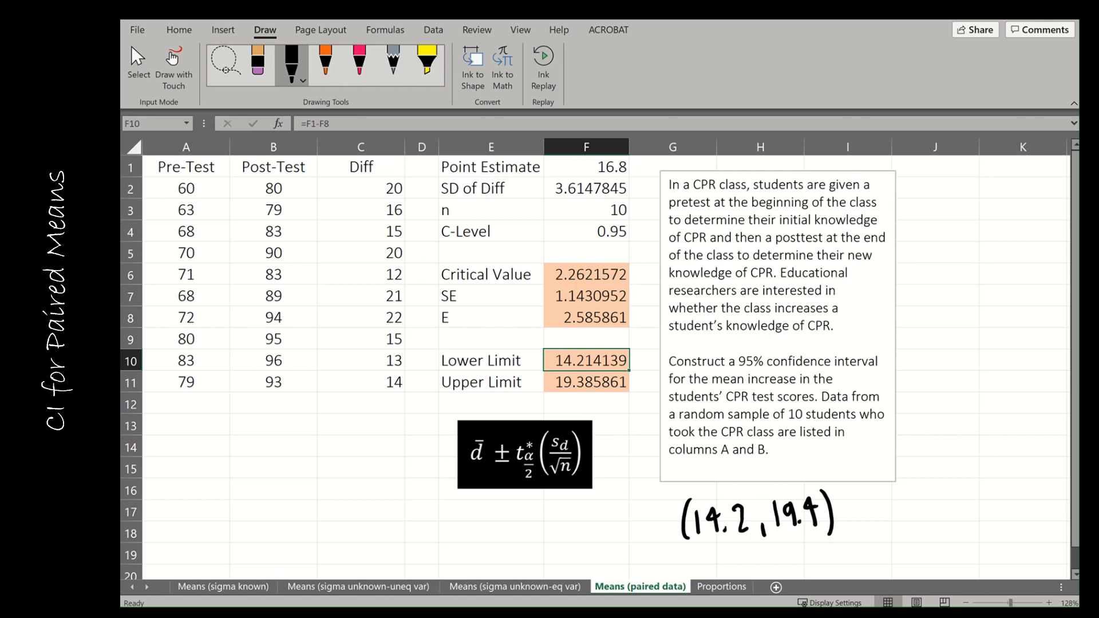
Handwrite a 0 in black ink to the left of the written interval
mouse_move(598, 514)
left_mouse_down()
mouse_move(593, 537)
mouse_move(599, 512)
left_mouse_up()
scroll(596, 366, "down", 2)
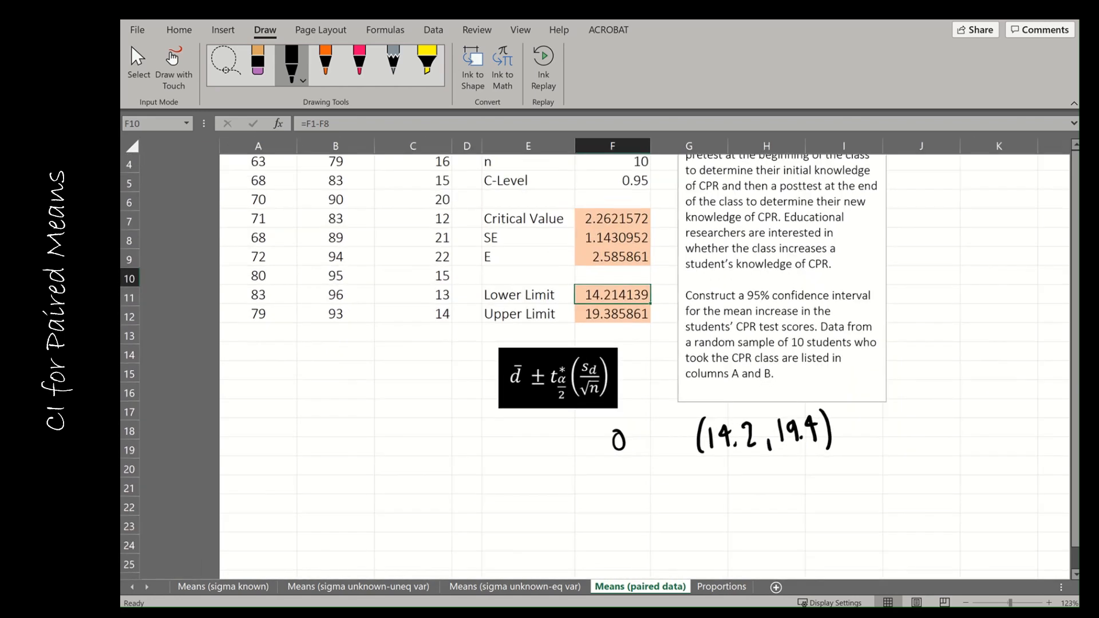
Draw a black number line with a tick under the handwritten 0 and mark the interval's two ends to the right of it
left_click_drag(448, 476, 789, 466)
left_click_drag(539, 457, 541, 491)
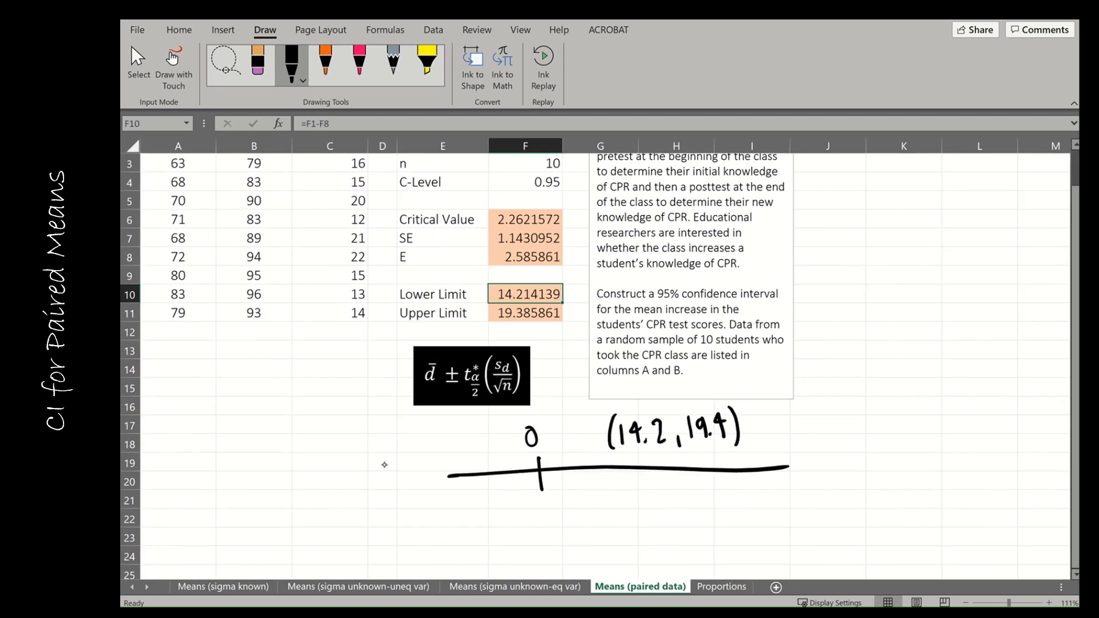
mouse_move(612, 461)
left_mouse_down()
mouse_move(616, 475)
mouse_move(624, 460)
mouse_move(613, 507)
left_mouse_up()
mouse_move(622, 491)
left_mouse_down()
mouse_move(625, 506)
mouse_move(651, 504)
left_mouse_up()
left_click(633, 504)
left_click_drag(739, 461, 730, 506)
mouse_move(731, 497)
left_mouse_down()
mouse_move(742, 490)
mouse_move(735, 507)
mouse_move(758, 502)
left_mouse_up()
left_click_drag(619, 475, 627, 459)
left_click_drag(627, 467, 738, 463)
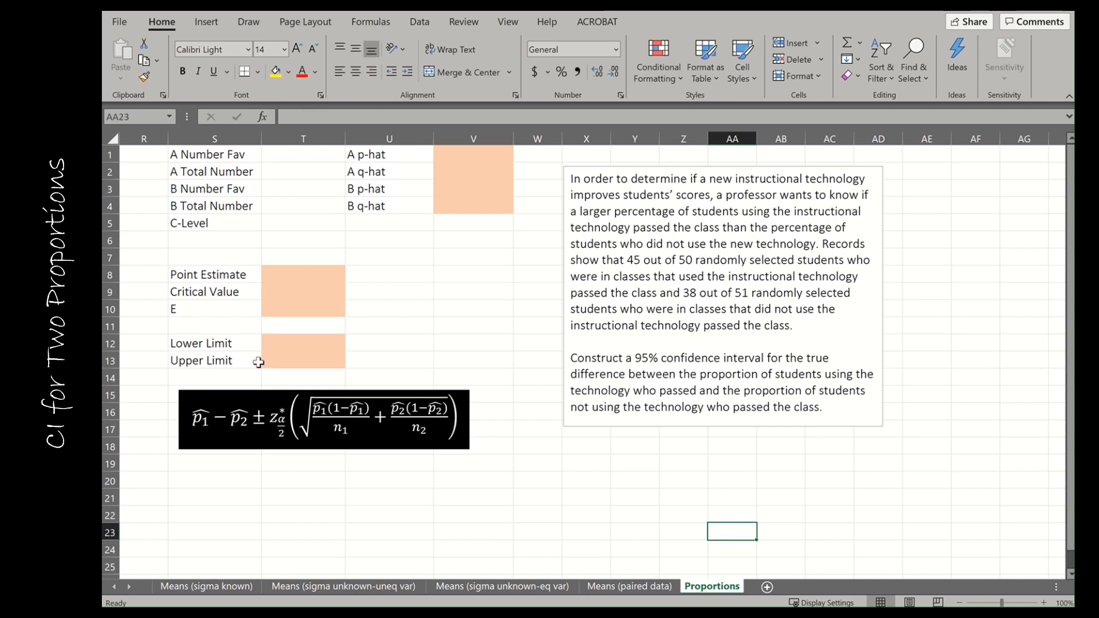
Review the shaded output cells for the p-hats, q-hats, point estimate, critical value, E and interval limits on the Proportions sheet
left_click(451, 160)
key("Down")
key("Down")
key("Down")
key("Down")
key("Down")
key("Down")
key("Down")
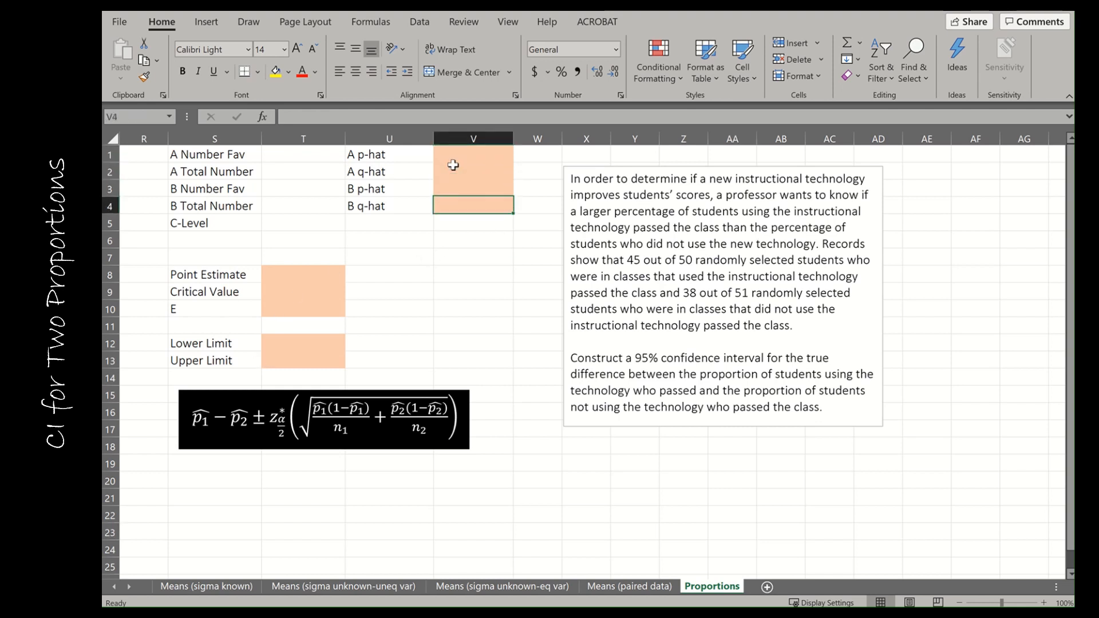
key("Left")
key("Left")
key("Left")
key("Down")
key("Right")
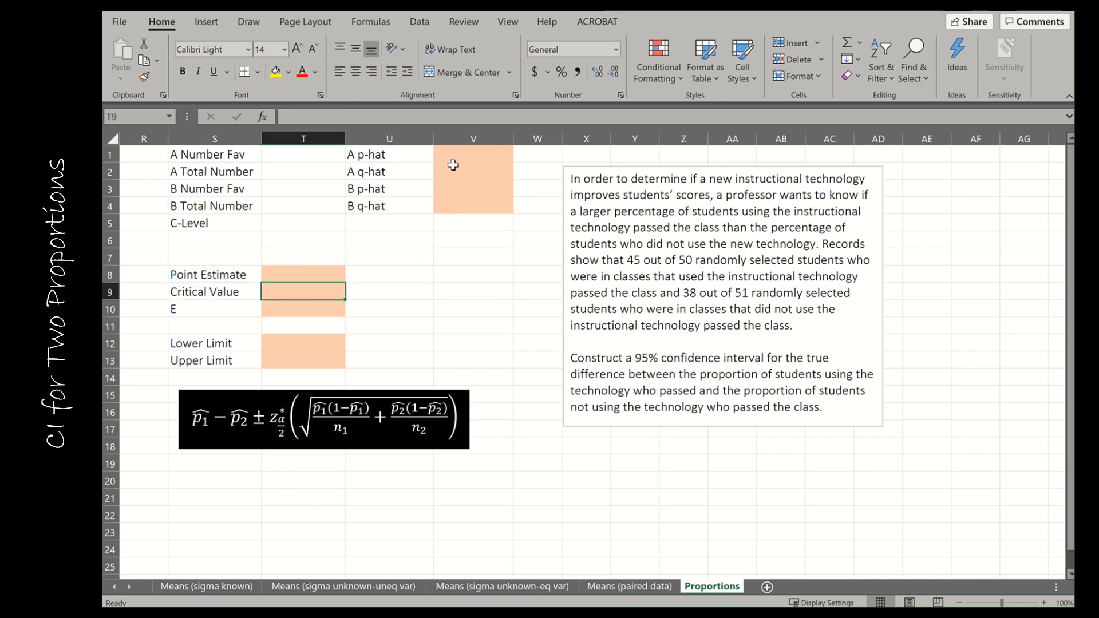
key("Down")
key("Down")
key("Down")
key("Down")
key("Down")
key("Right")
key("Up")
key("Up")
key("Up")
key("Up")
key("Up")
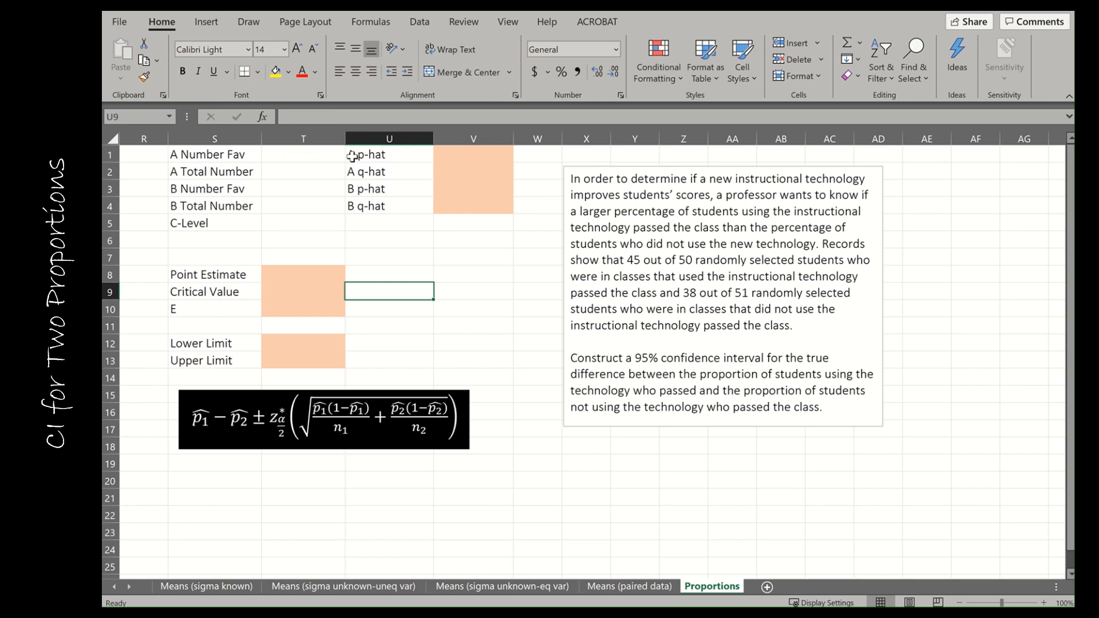
Calculate A p-hat in V1 with the formula =T1/T2
left_click(443, 158)
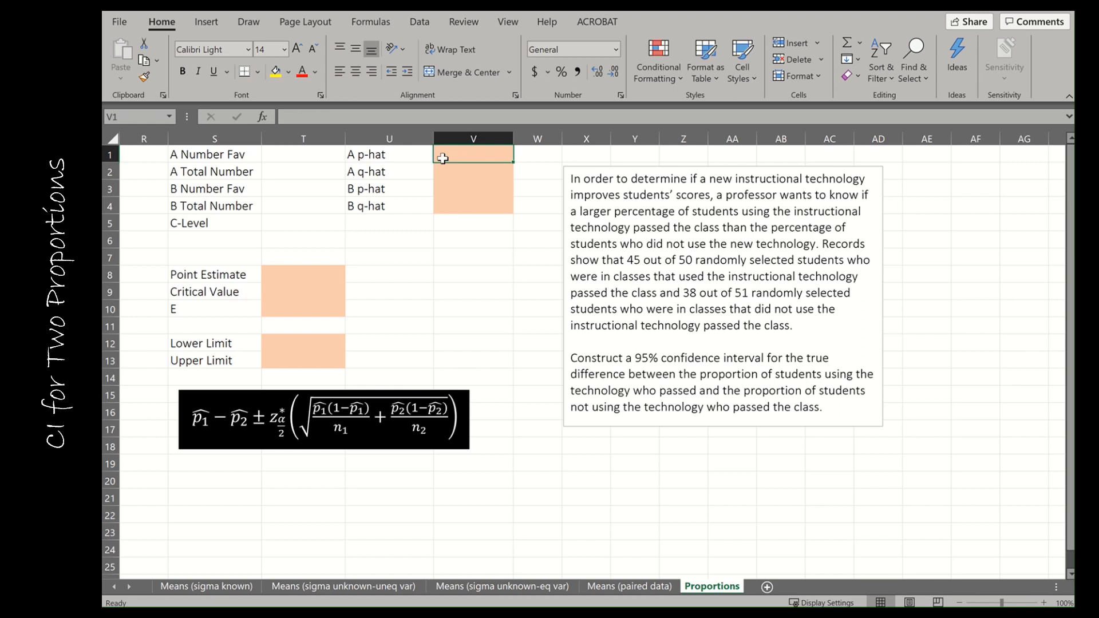
type("=")
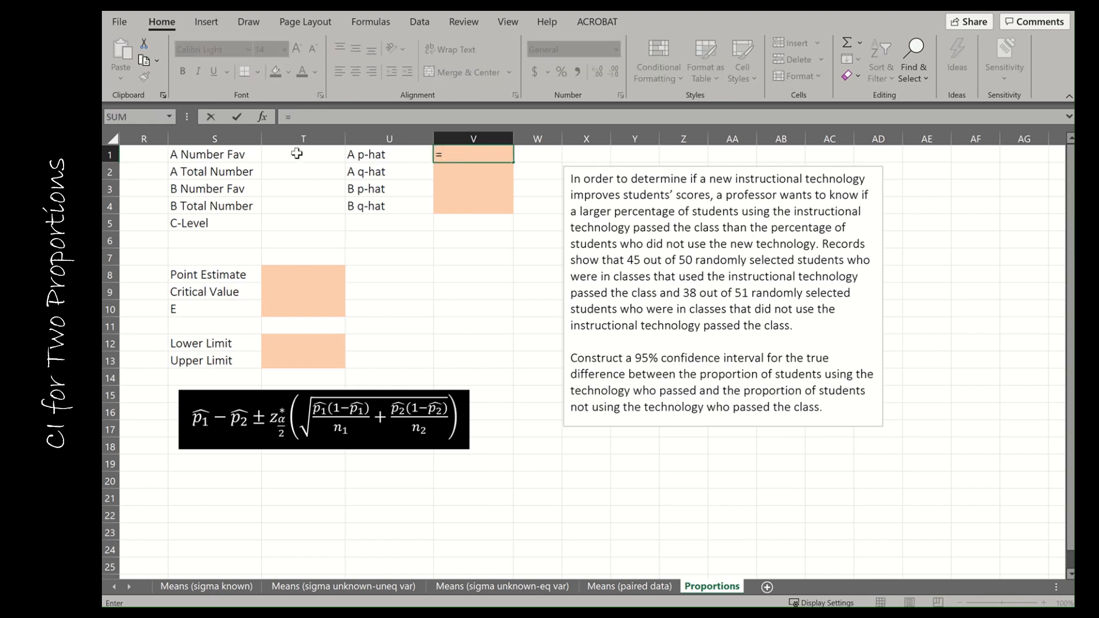
left_click(297, 154)
type("/")
left_click(302, 171)
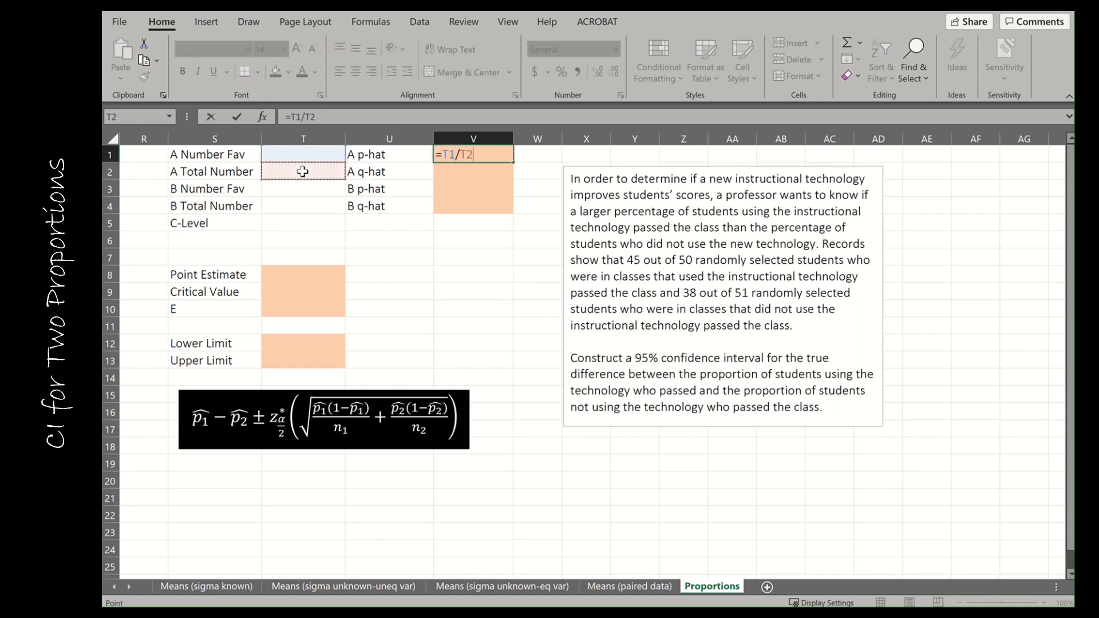
key("Return")
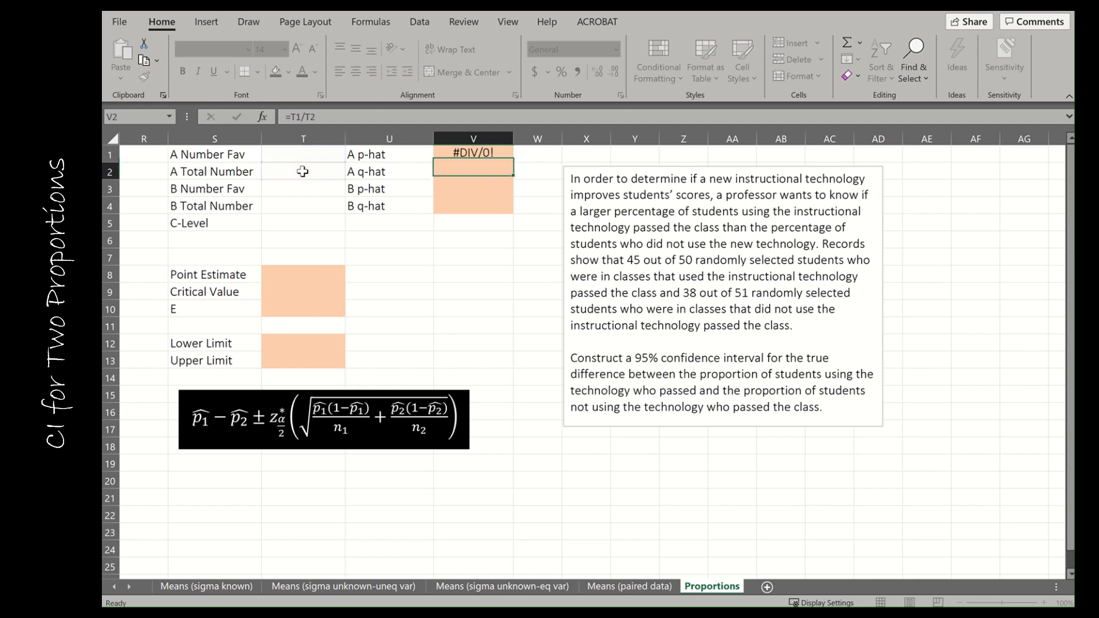
Calculate A q-hat in V2 with the formula =1-V1
type("=")
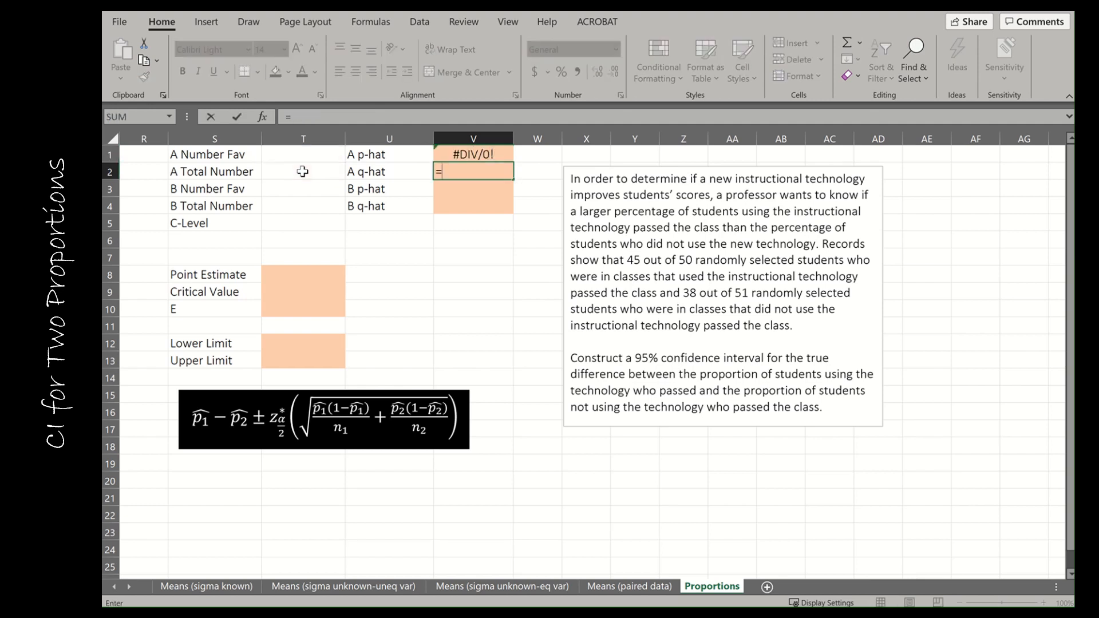
type("1-")
left_click(447, 152)
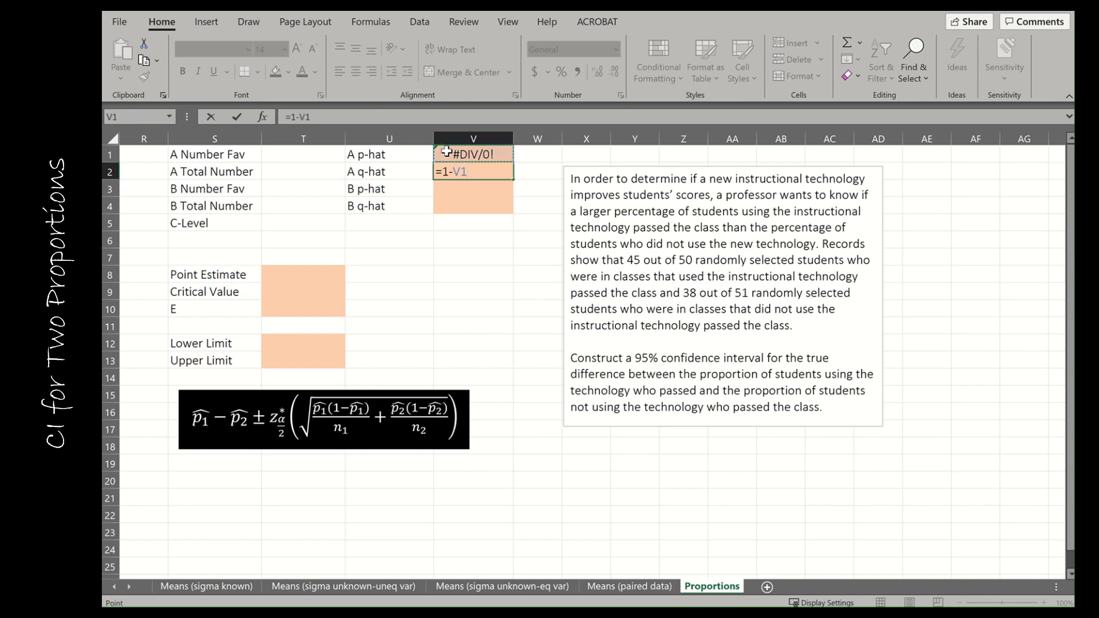
key("Return")
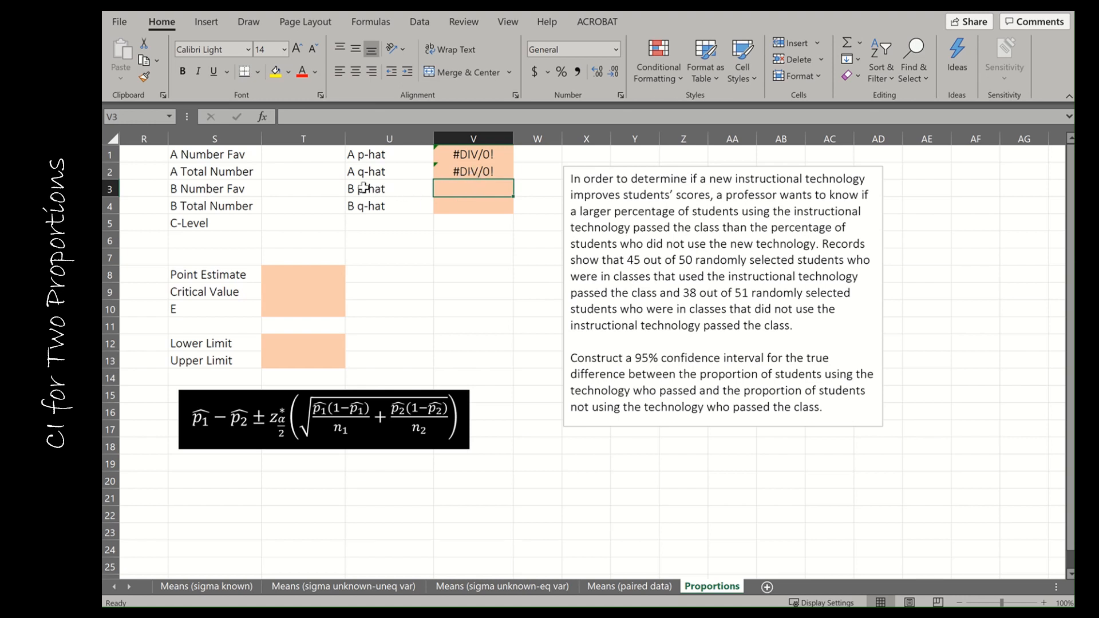
Calculate B p-hat in V3 with the formula =T3/T4
type("=")
left_click(293, 194)
type("/")
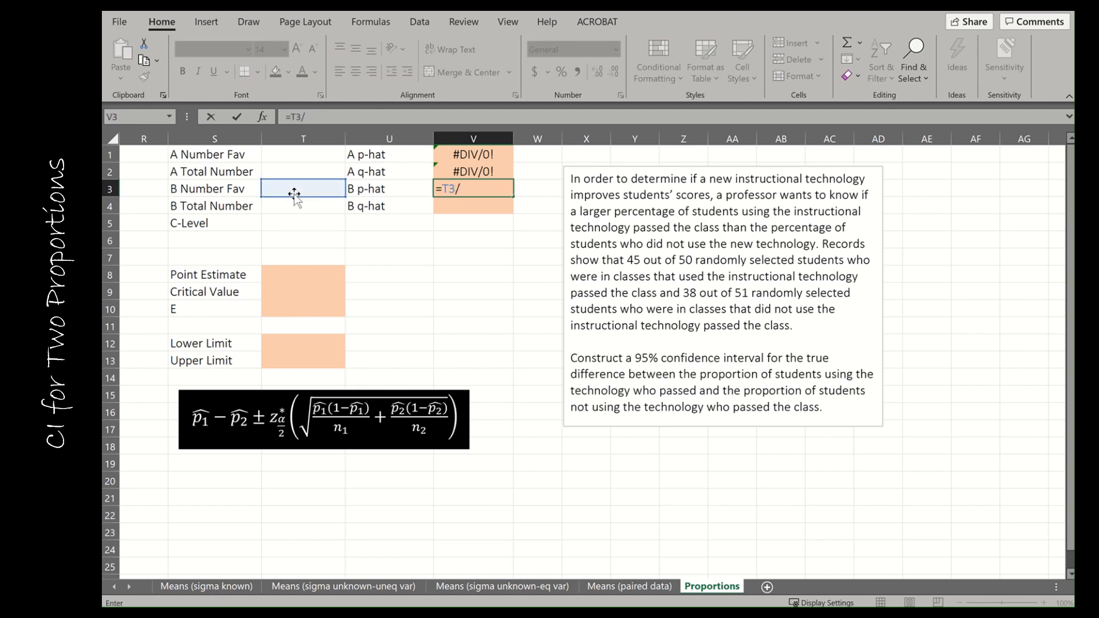
left_click(289, 209)
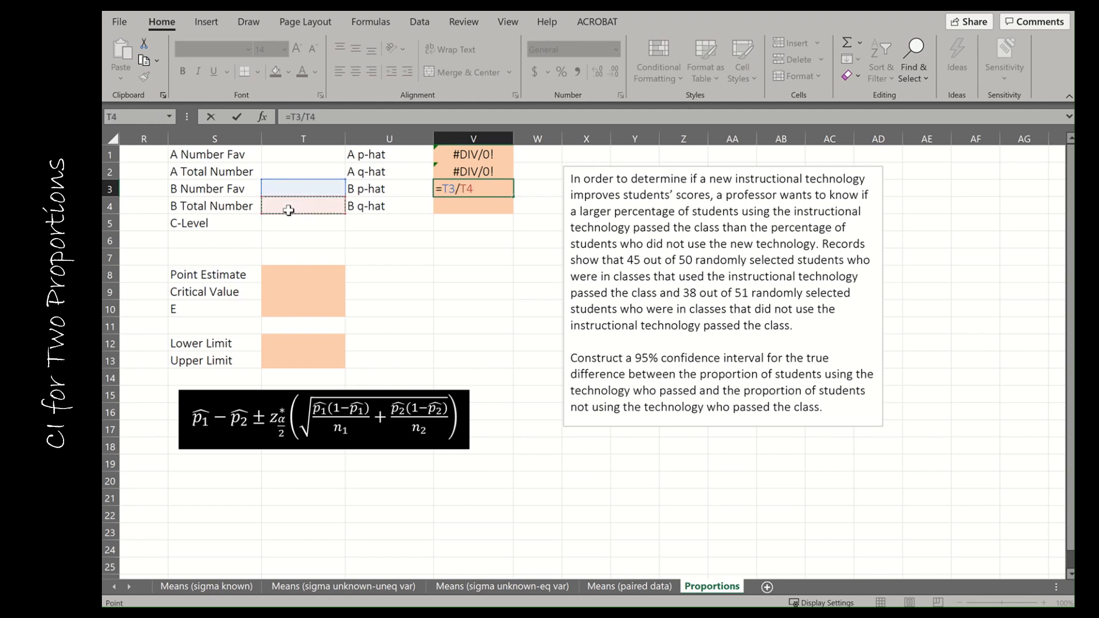
key("Return")
Calculate B q-hat in V4 with the formula =1-V3
type("=1-")
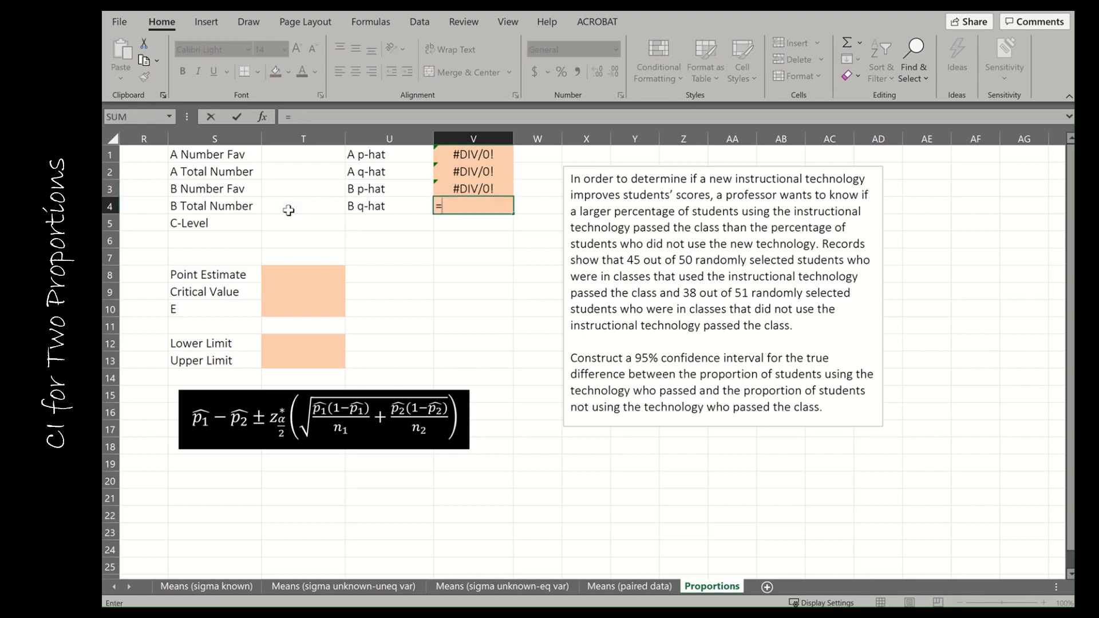
left_click(464, 183)
key("Return")
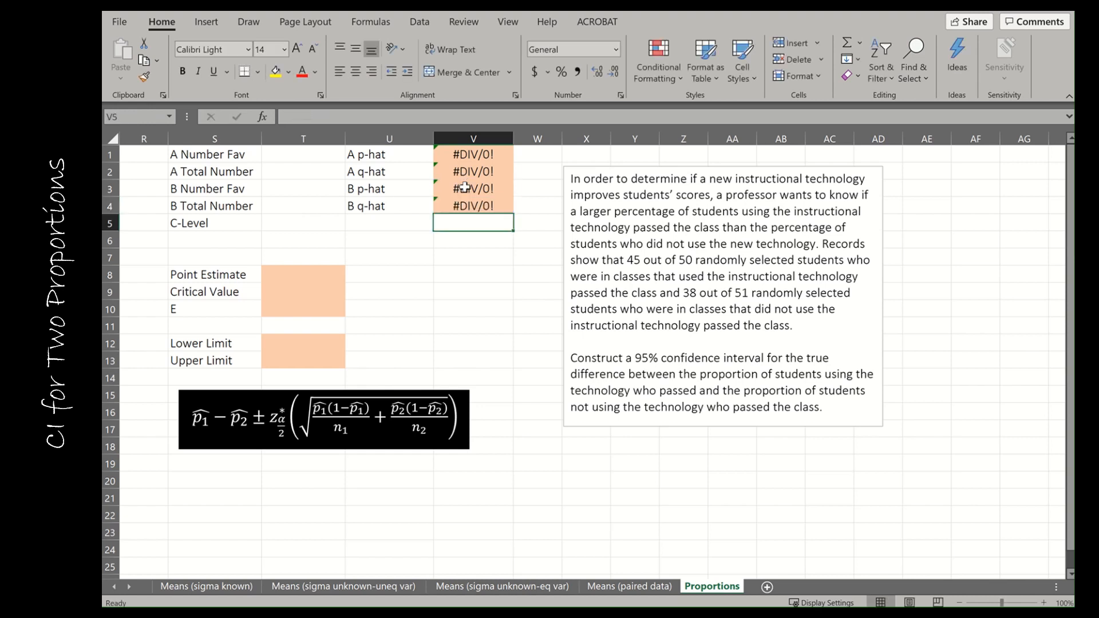
Calculate the Point Estimate in T8 as the difference of the sample proportions, =V1-V3
key("Left")
key("Left")
key("Left")
key("Down")
key("Down")
key("Down")
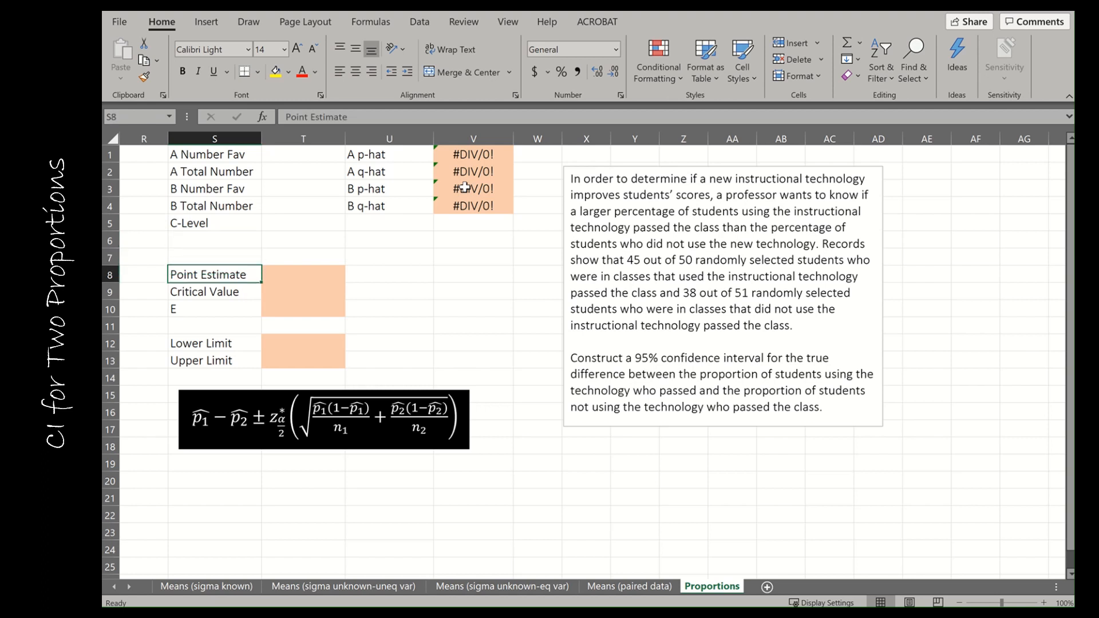
key("Right")
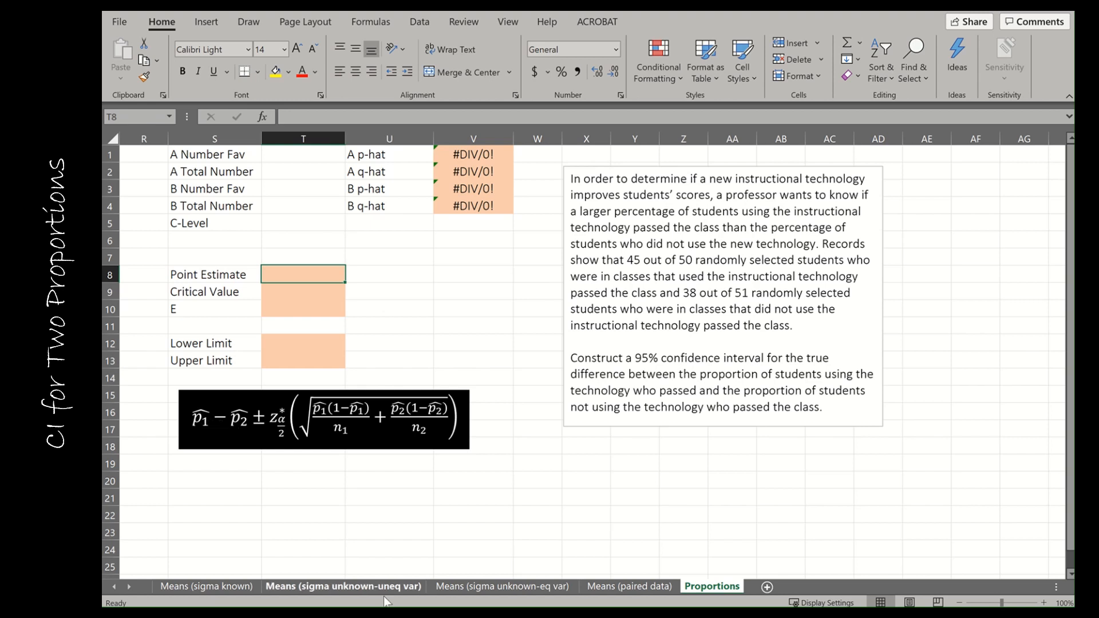
type("=")
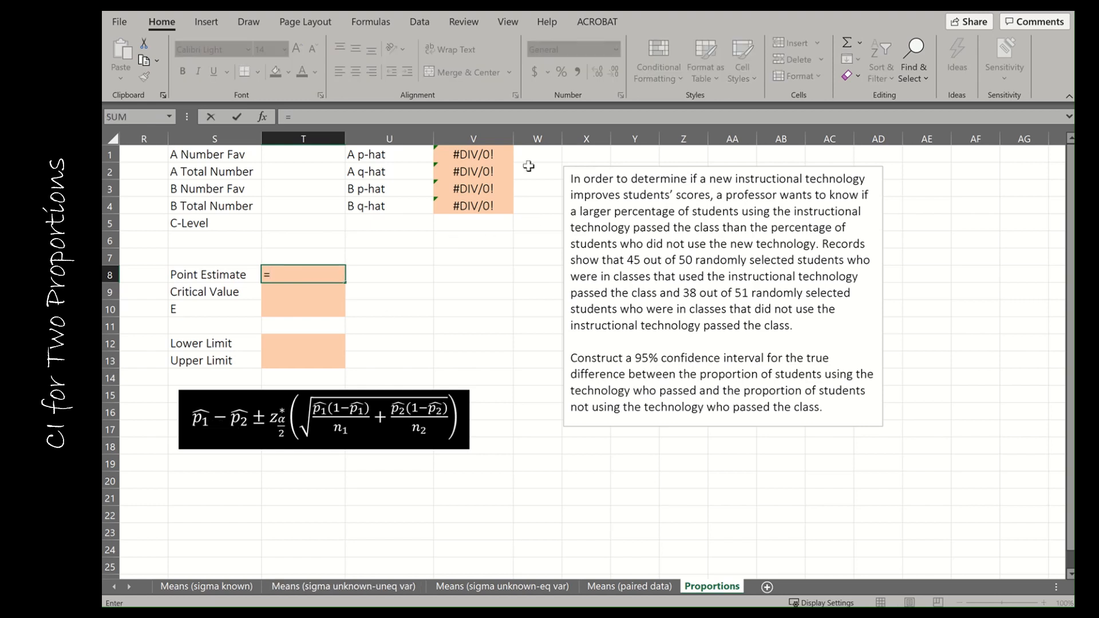
left_click(496, 153)
type("-")
left_click(480, 194)
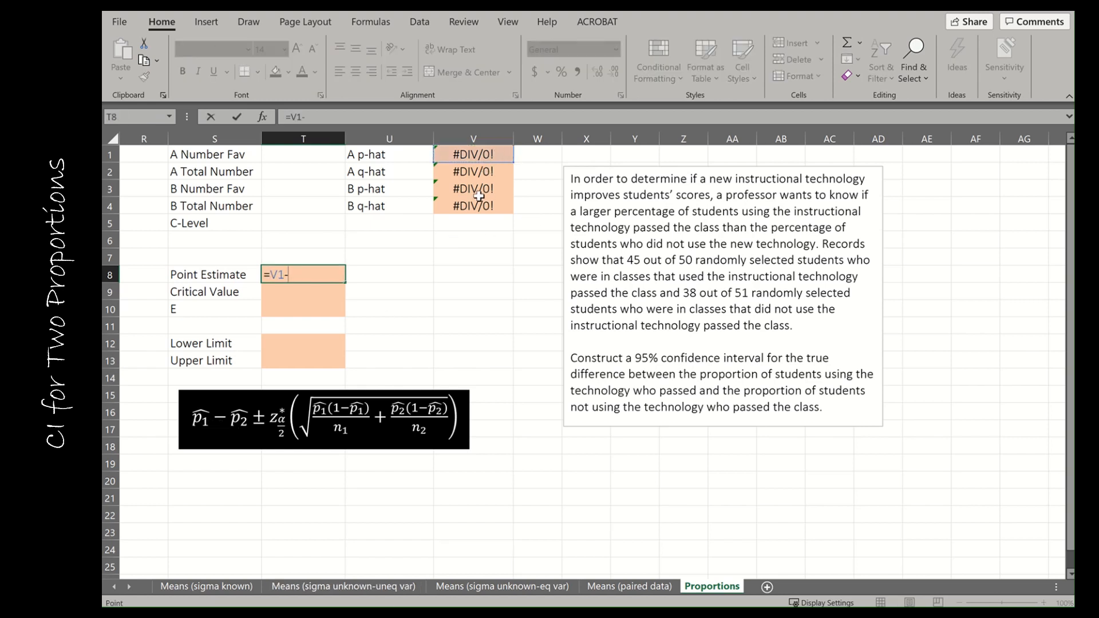
key("Return")
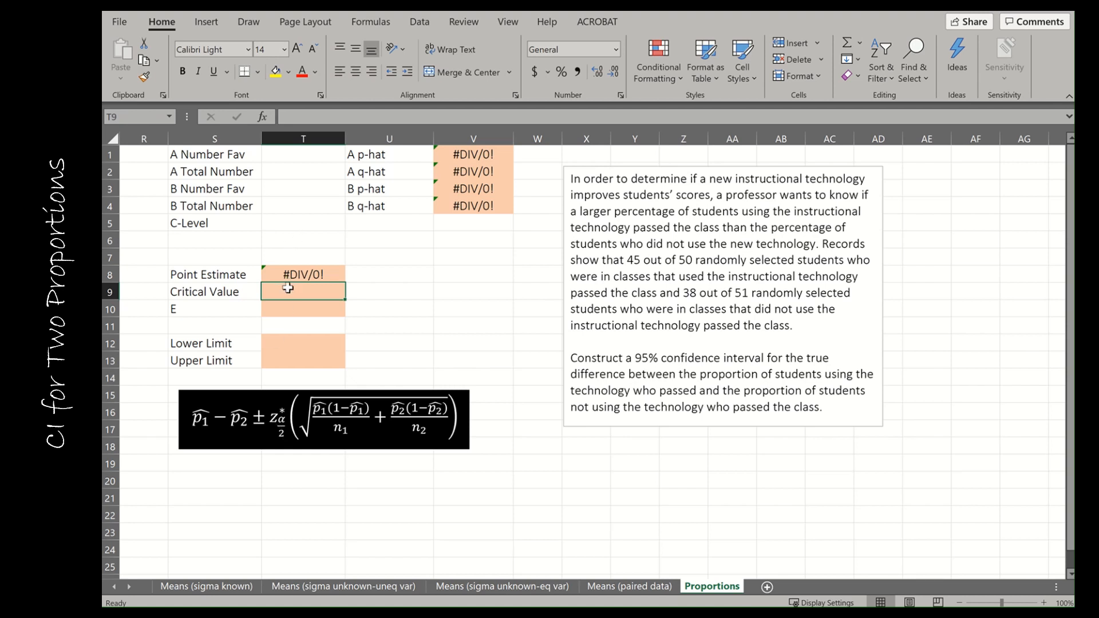
Calculate the Critical Value in T9 from the confidence level with =NORM.S.INV(T5+(1-T5)/2)
type("=nor")
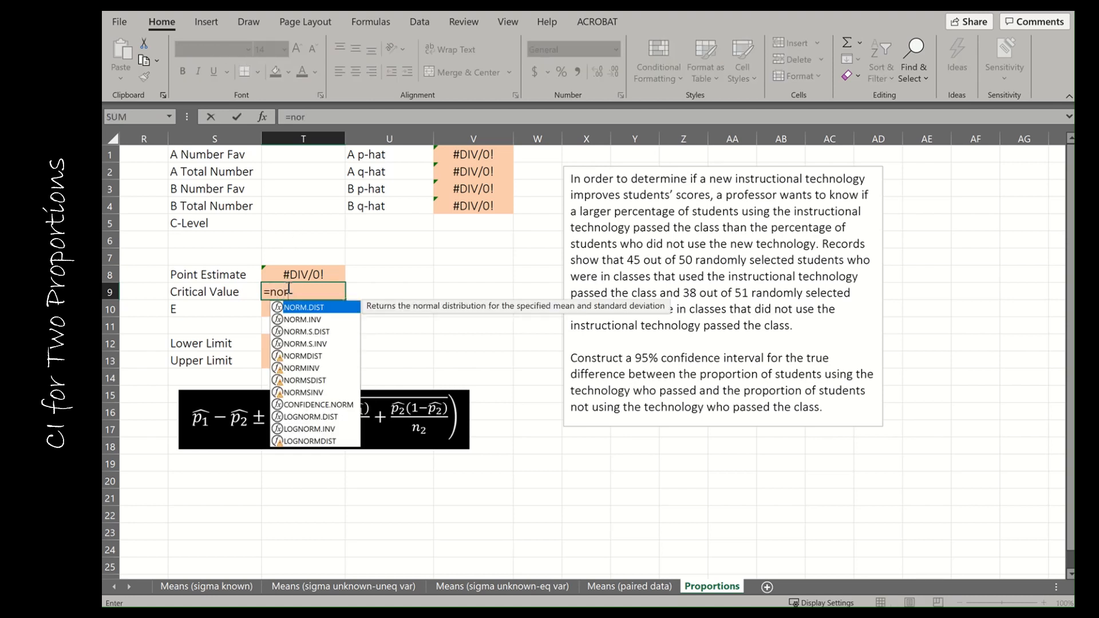
type("m.s.inv(")
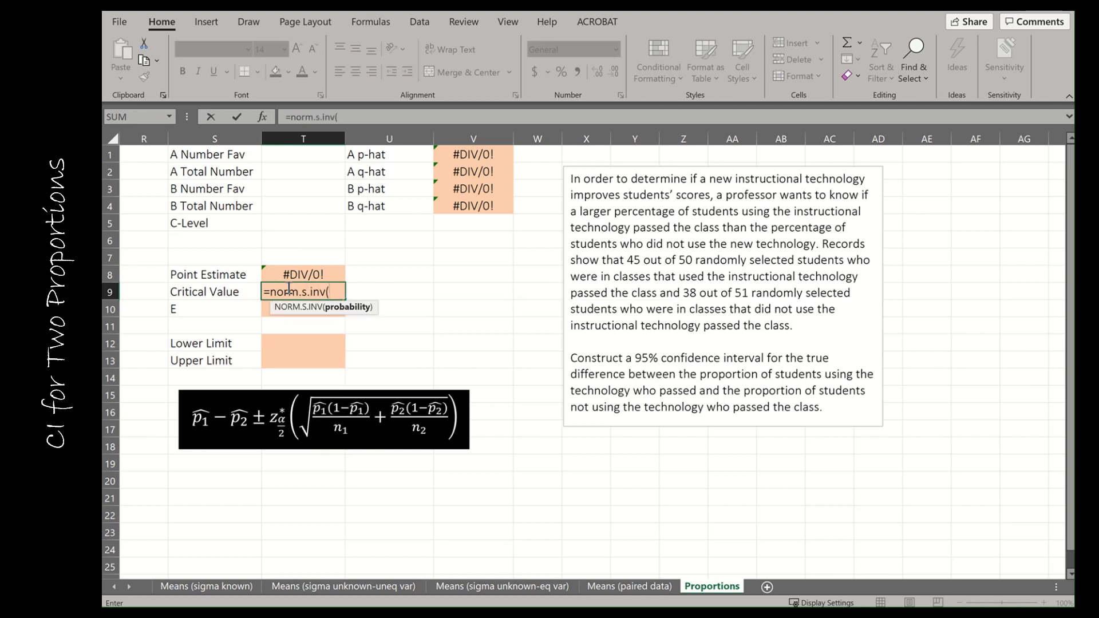
left_click(312, 223)
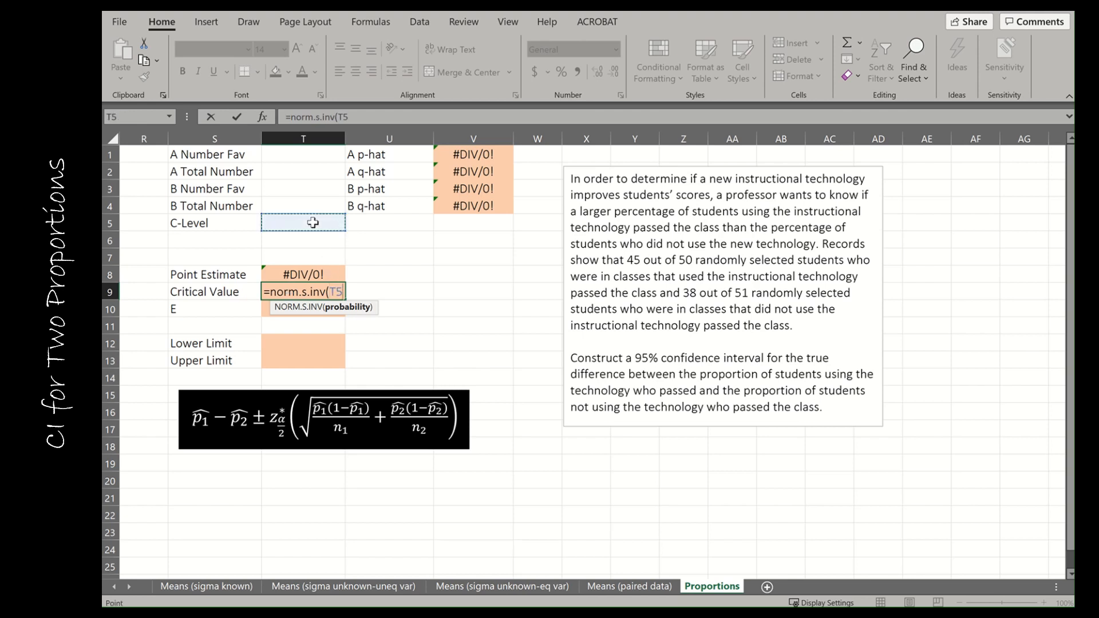
type("+")
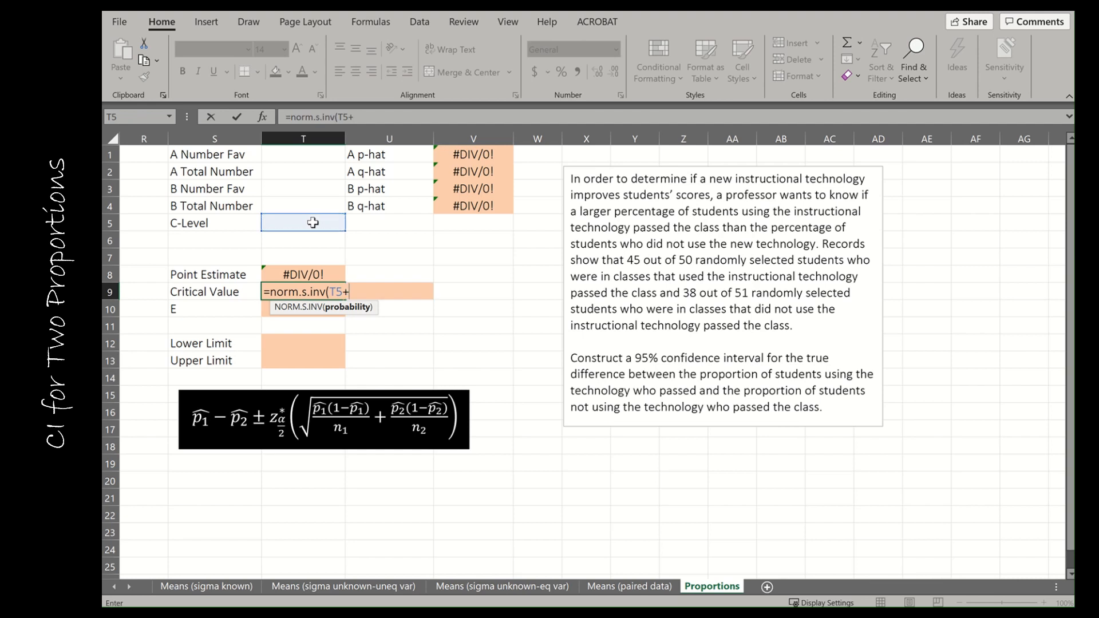
type("(1-")
left_click(304, 226)
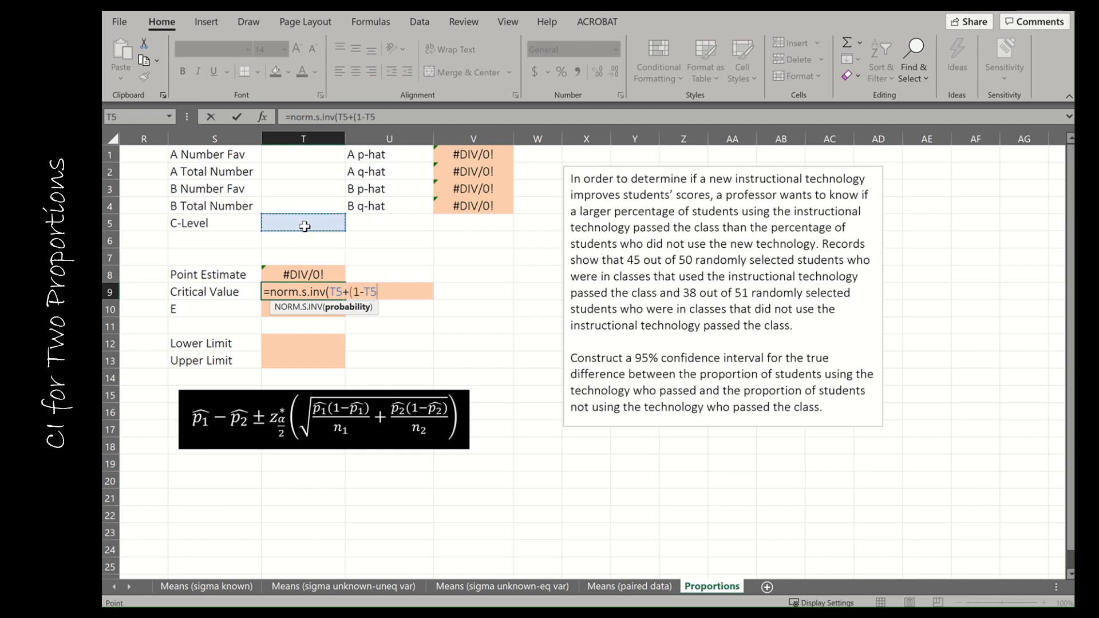
type(")/2)")
key("Return")
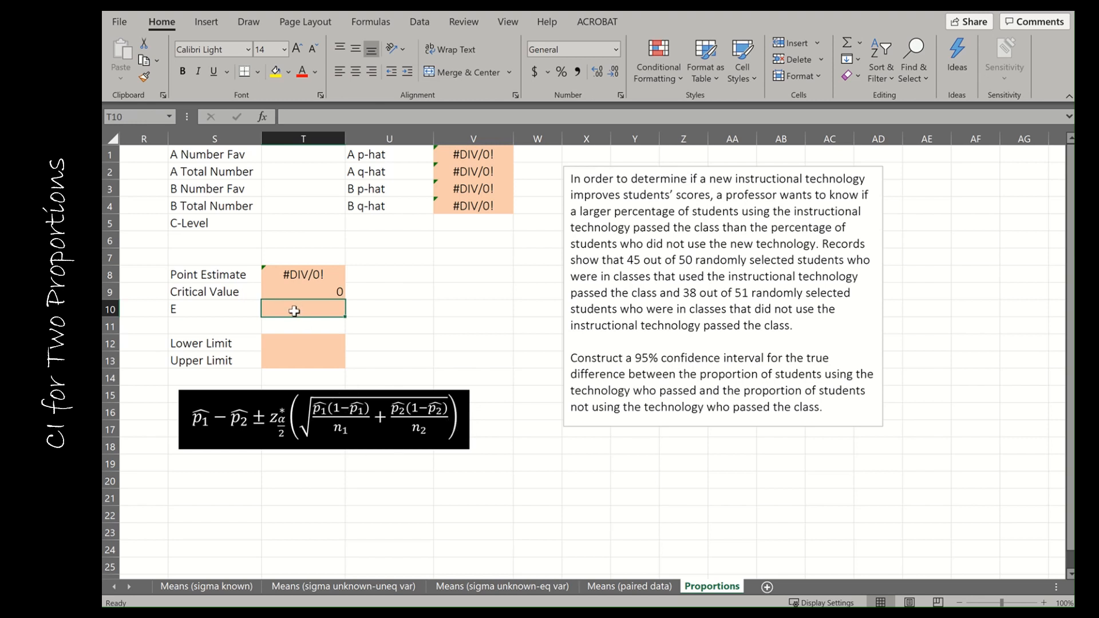
Calculate the margin of error E in T10 with the formula =T9*SQRT(V1*V2/T2+V3*V4/T4)
type("=")
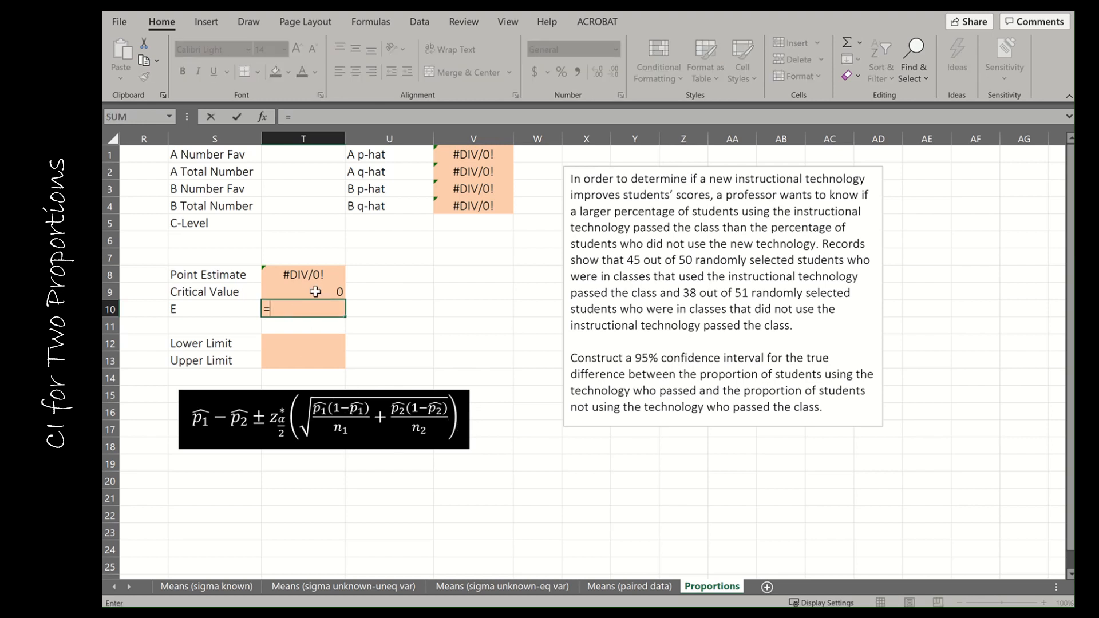
left_click(315, 292)
type("*")
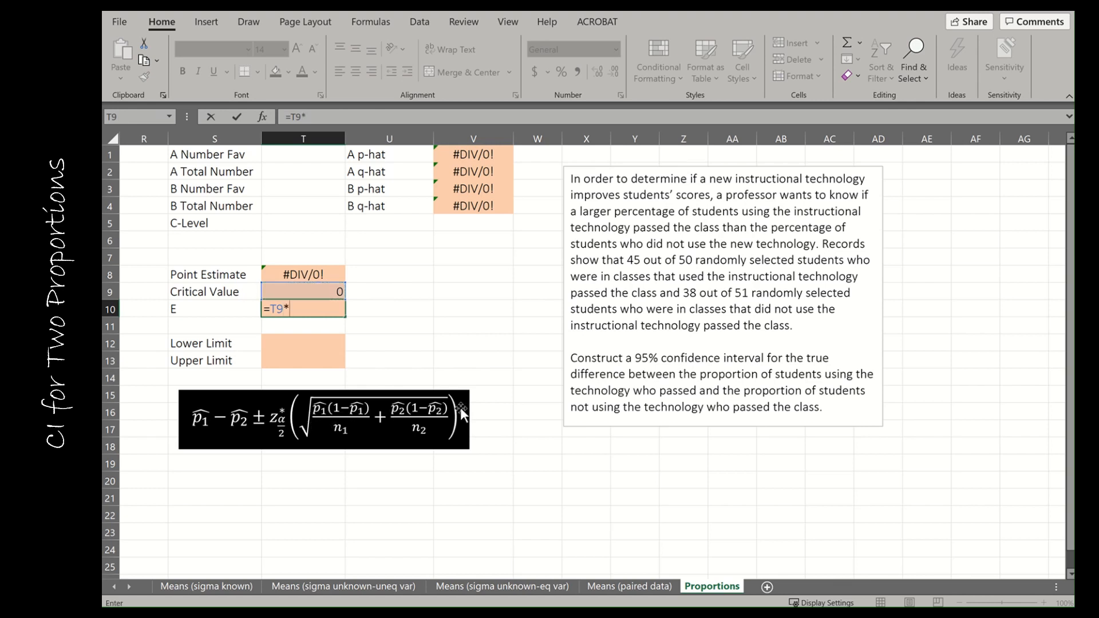
type("sqrt")
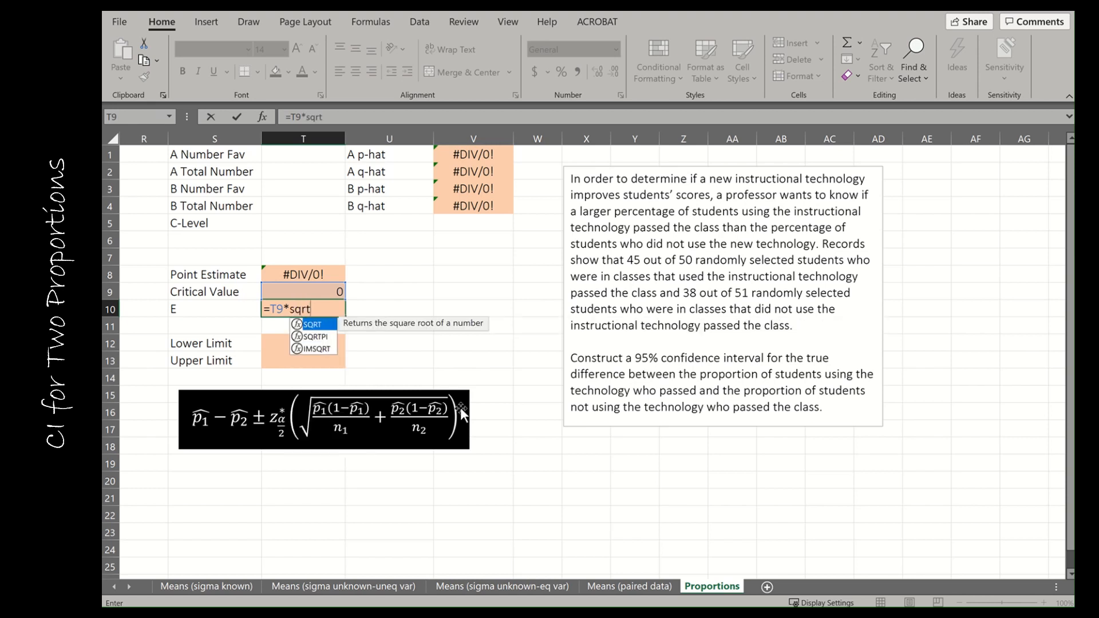
type("(")
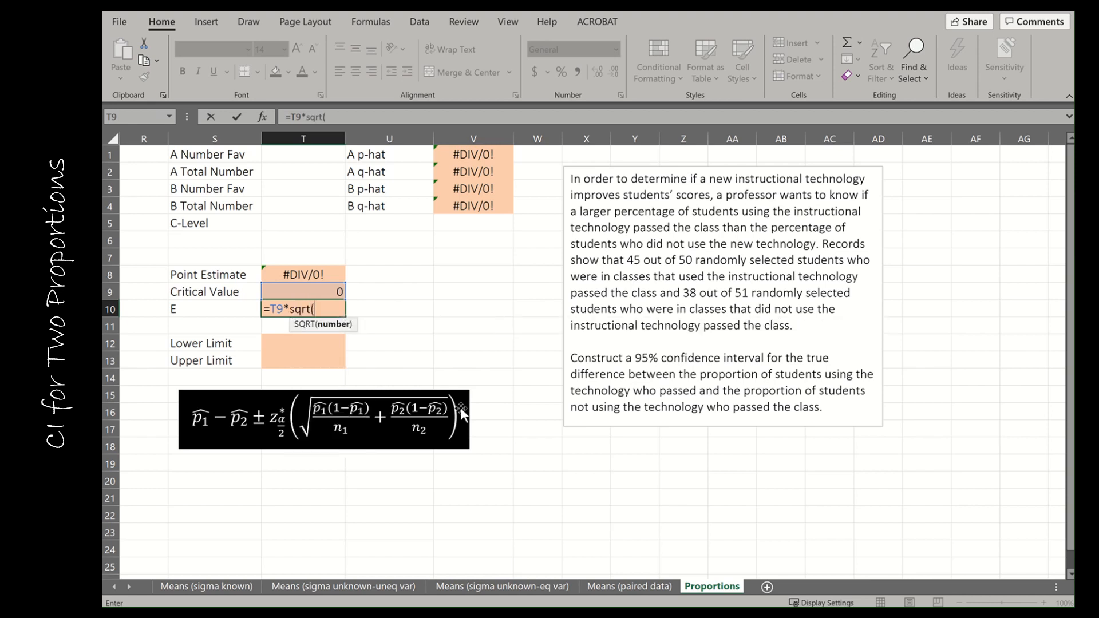
left_click(496, 156)
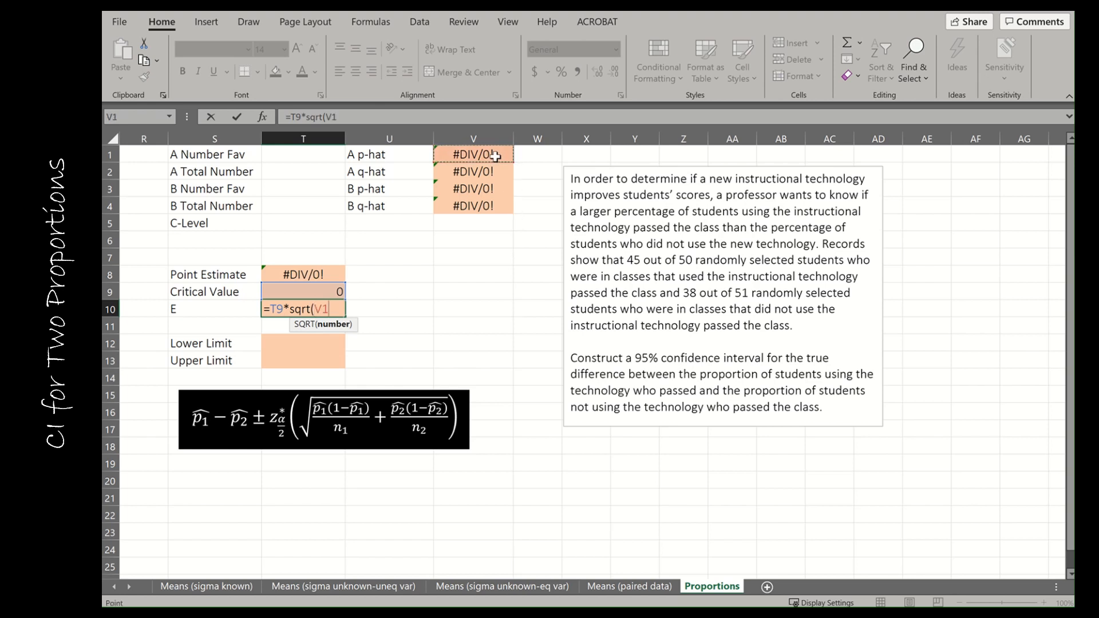
type("*")
left_click(490, 171)
type("/")
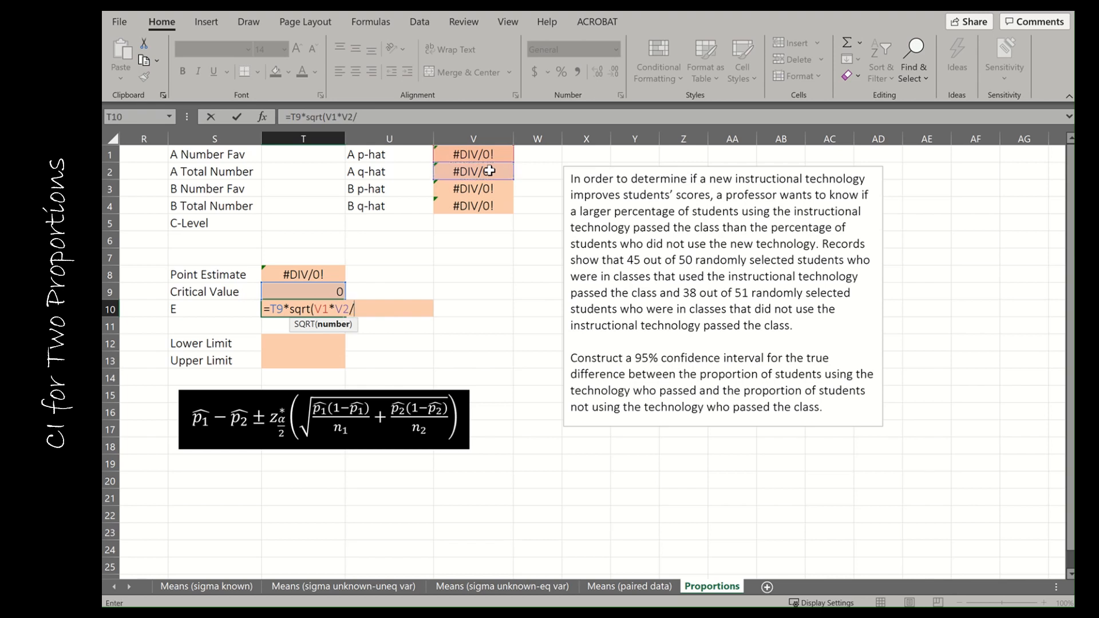
left_click(287, 173)
type("+")
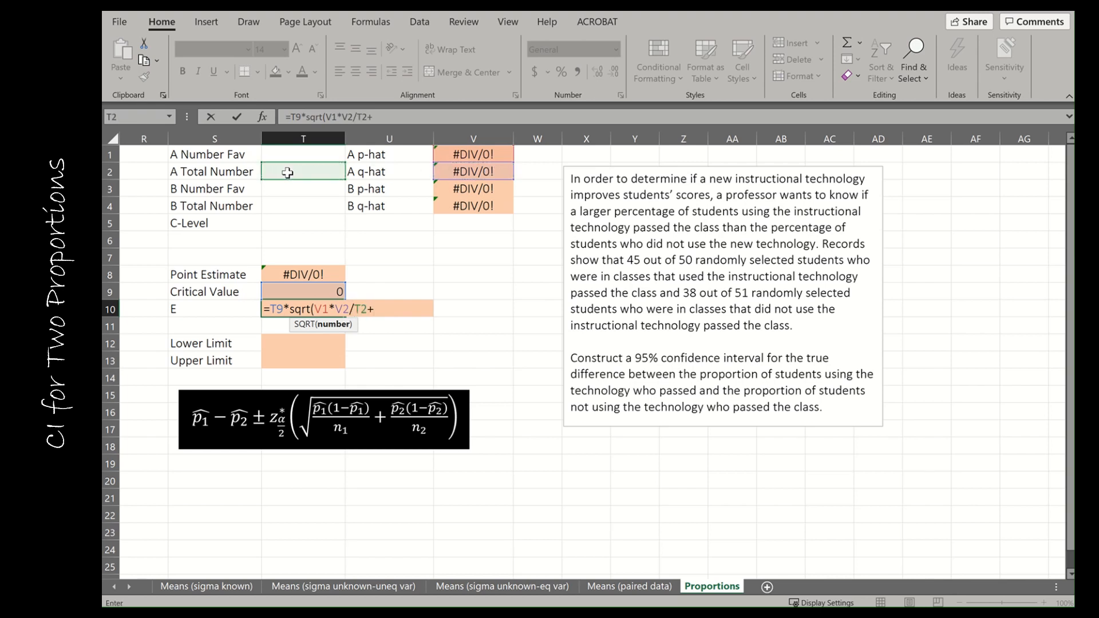
left_click(453, 191)
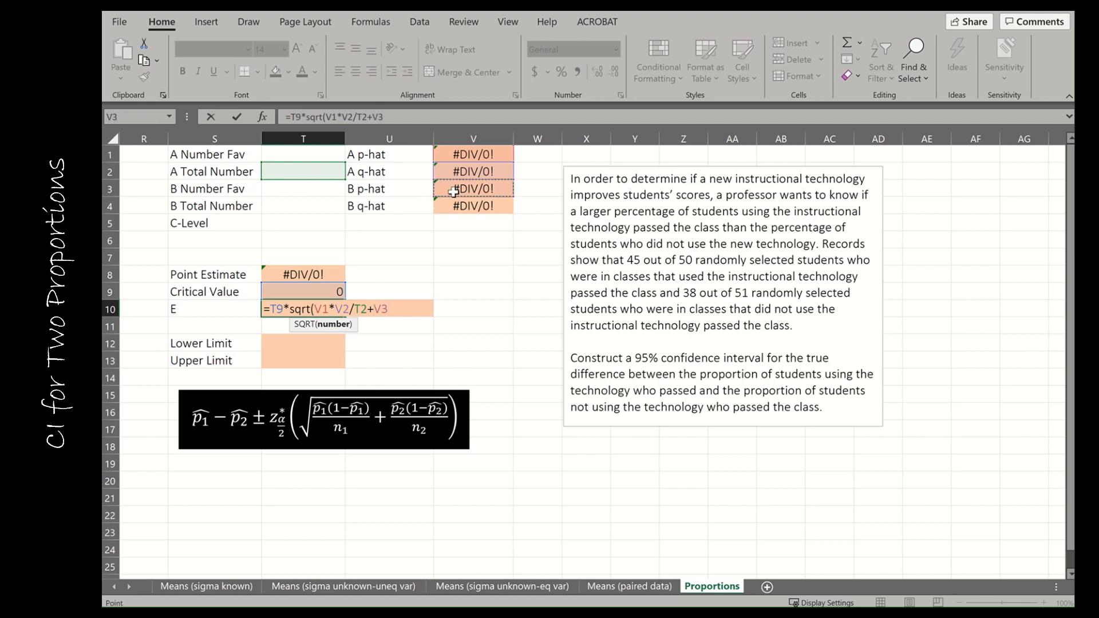
type("*")
left_click(456, 211)
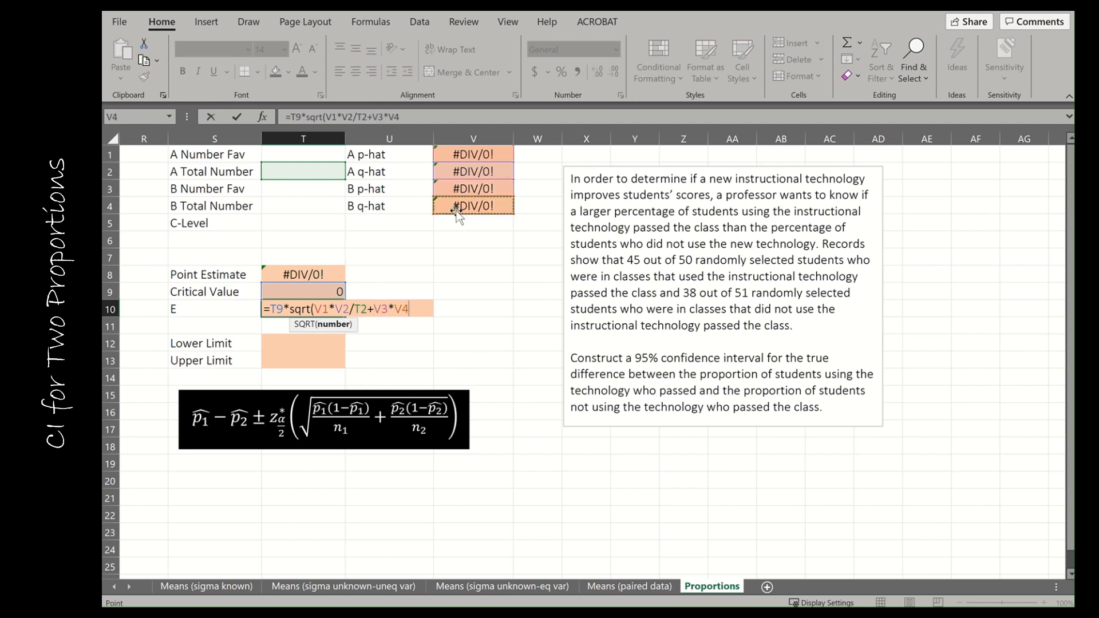
type("/")
left_click(304, 206)
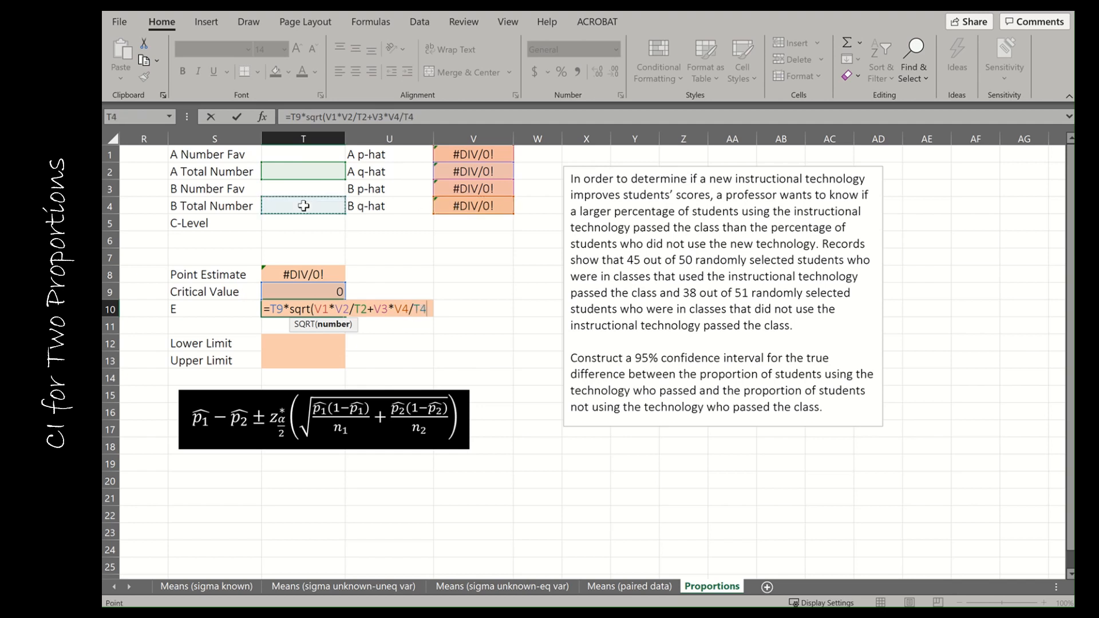
type(")")
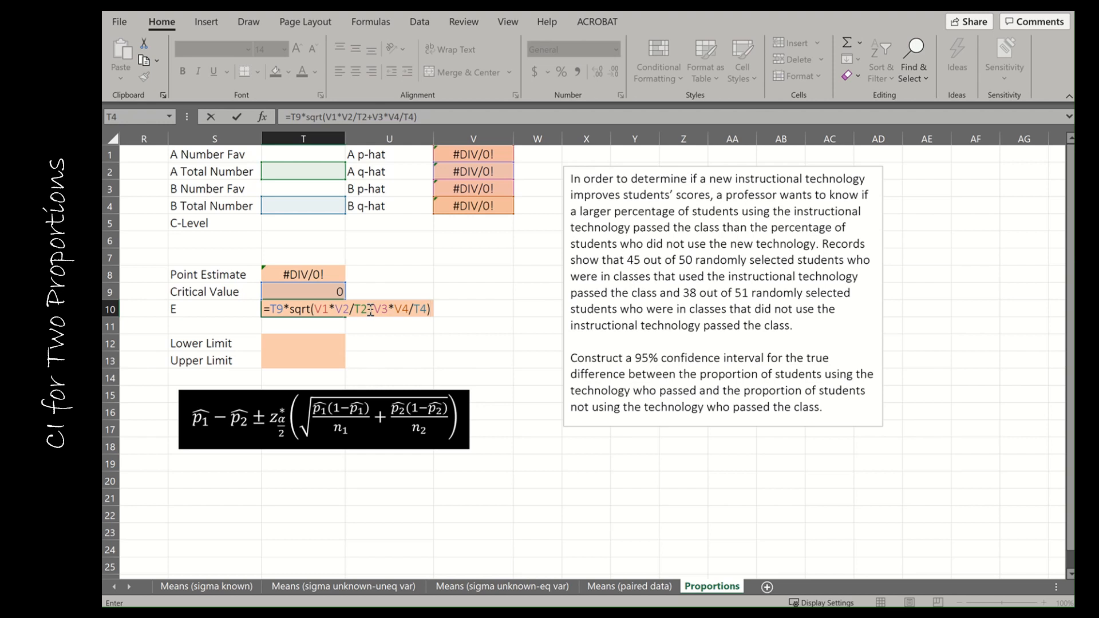
key("Return")
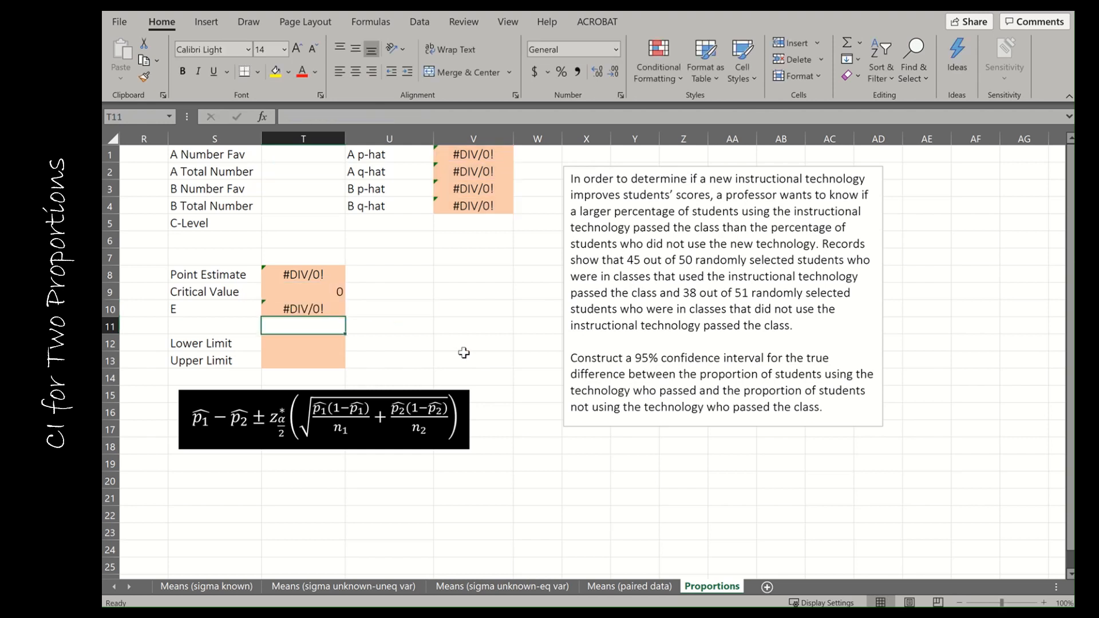
Calculate the Lower Limit in T12 as the point estimate minus E, =T8-T10
key("Down")
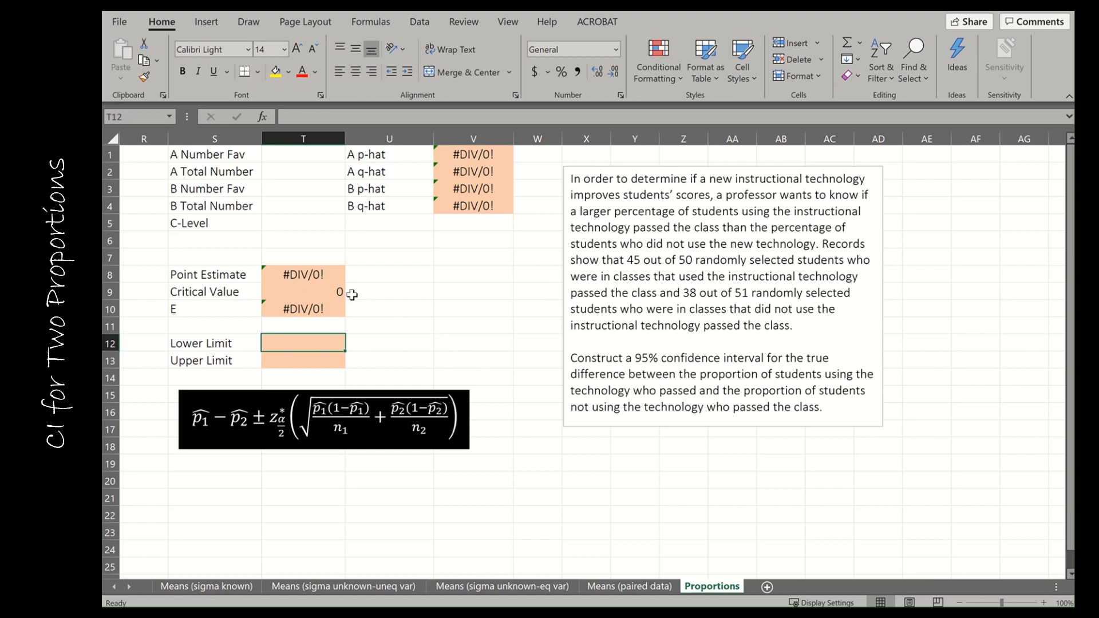
type("=")
left_click(320, 271)
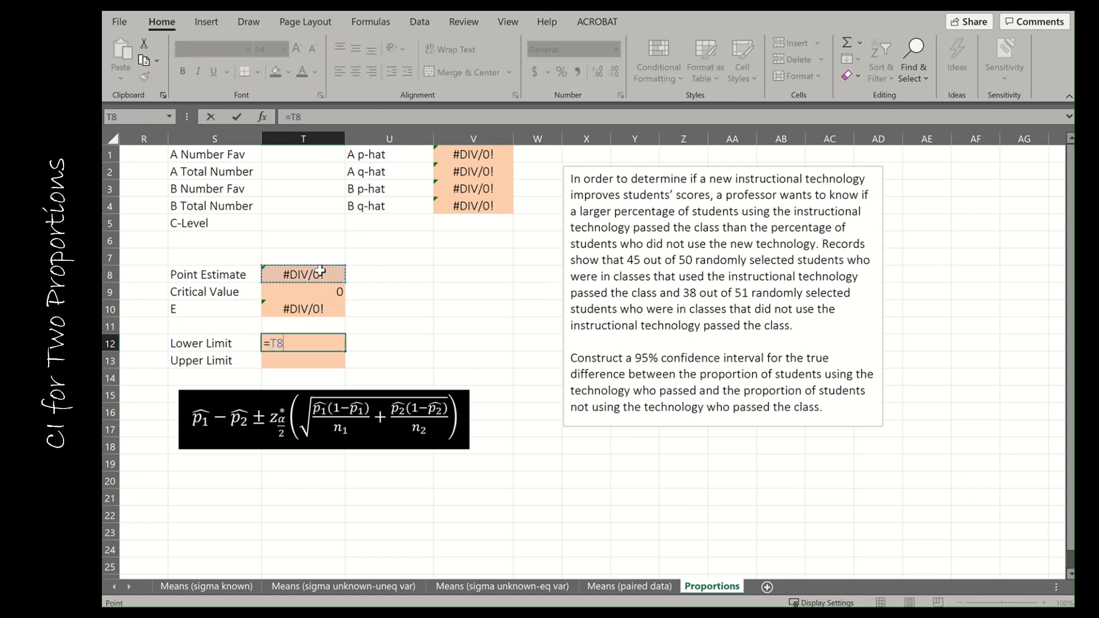
type("-")
left_click(314, 308)
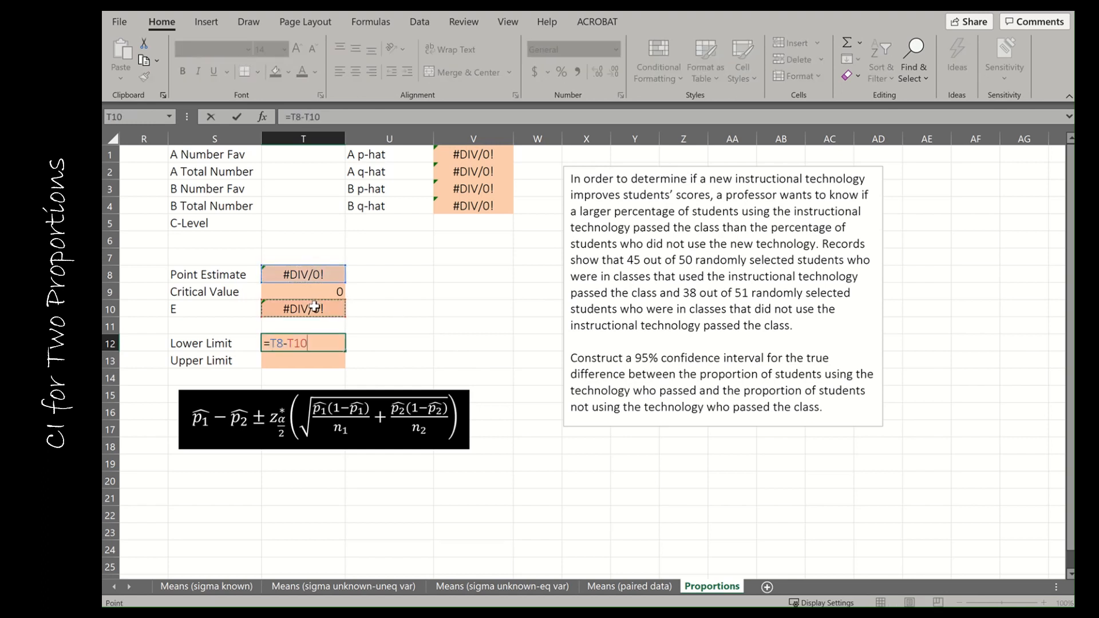
key("ctrl+Return")
key("Return")
Calculate the Upper Limit in T13 as the point estimate plus E, =T8+T10
type("=")
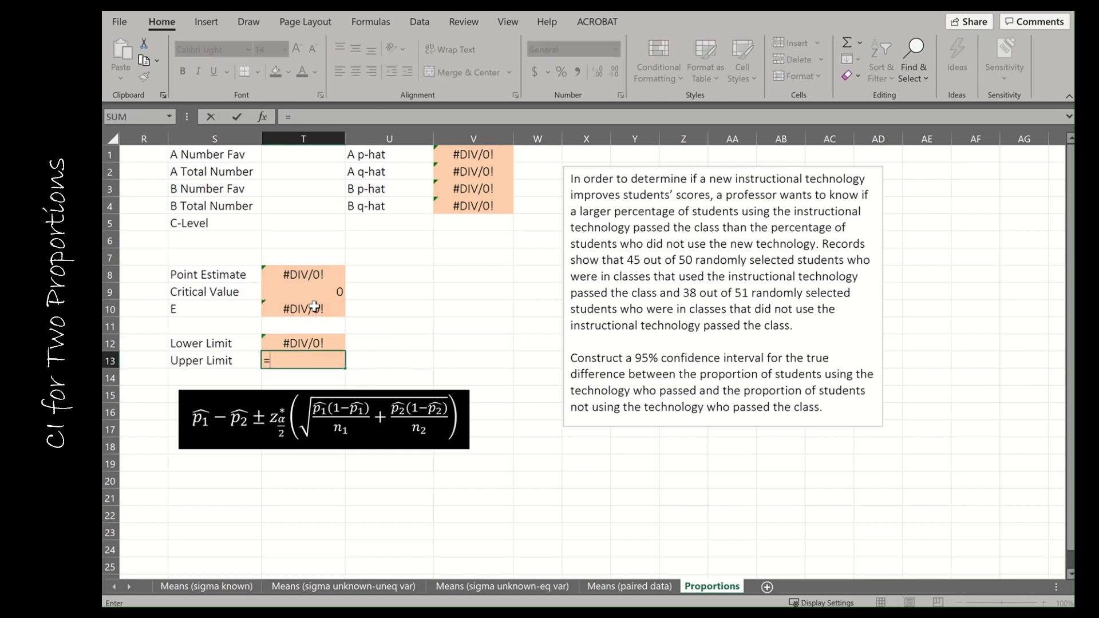
left_click(319, 274)
type("+")
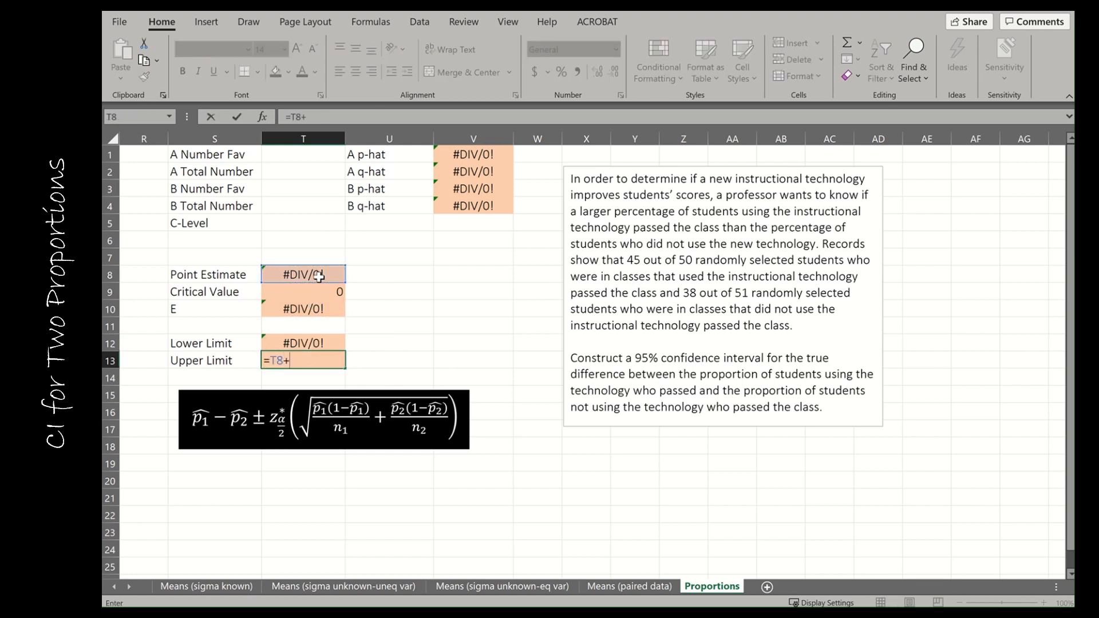
left_click(319, 309)
key("Return")
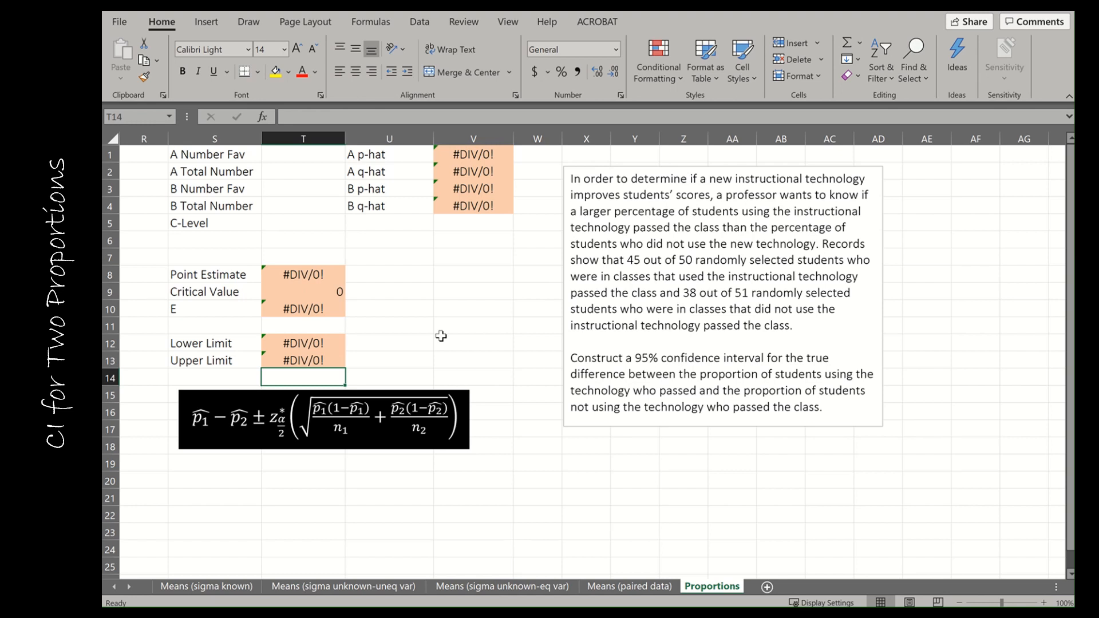
Enter the sample A data: 45 as A Number Fav in T1 and 50 as A Total Number in T2
left_click(282, 157)
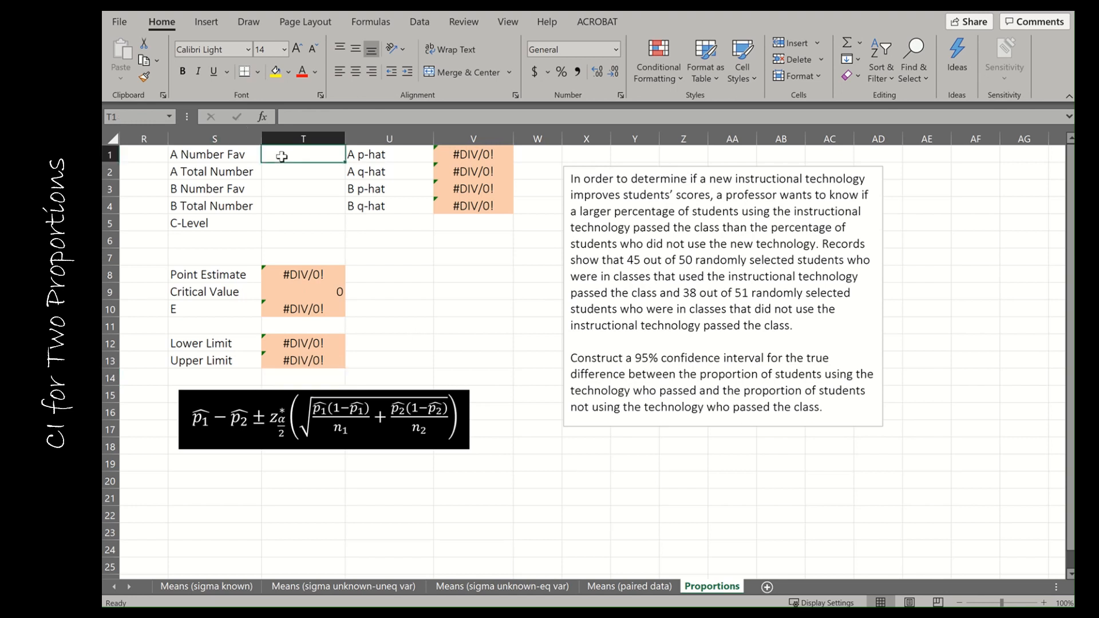
type("45")
key("Return")
type("50")
key("Return")
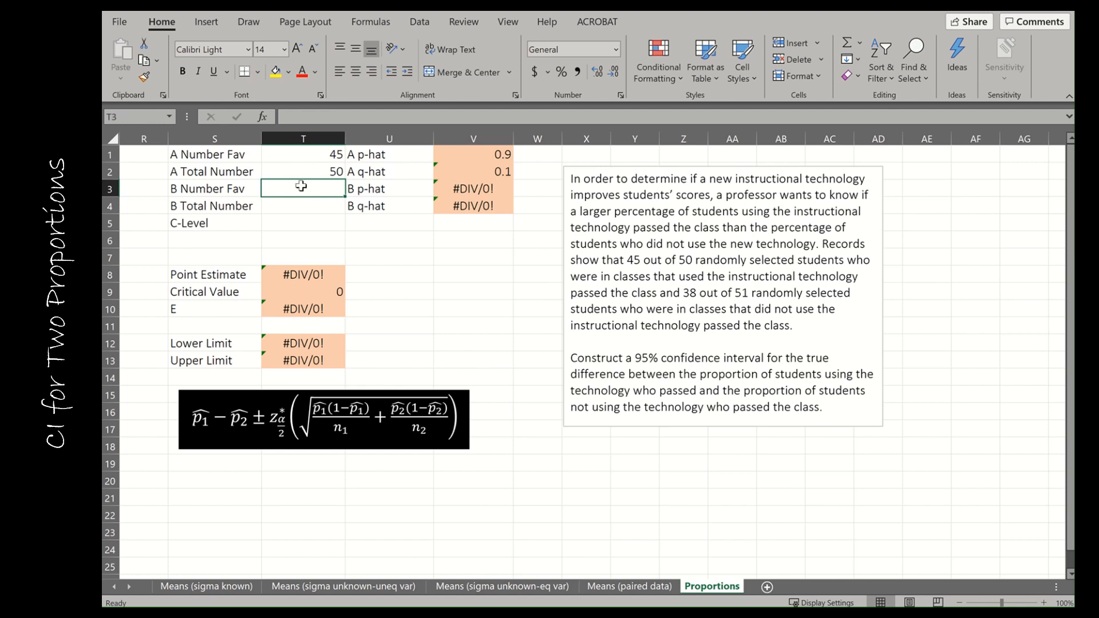
Enter the sample B data: 38 as B Number Fav in T3 and 51 as B Total Number in T4
type("38")
key("Return")
type("5")
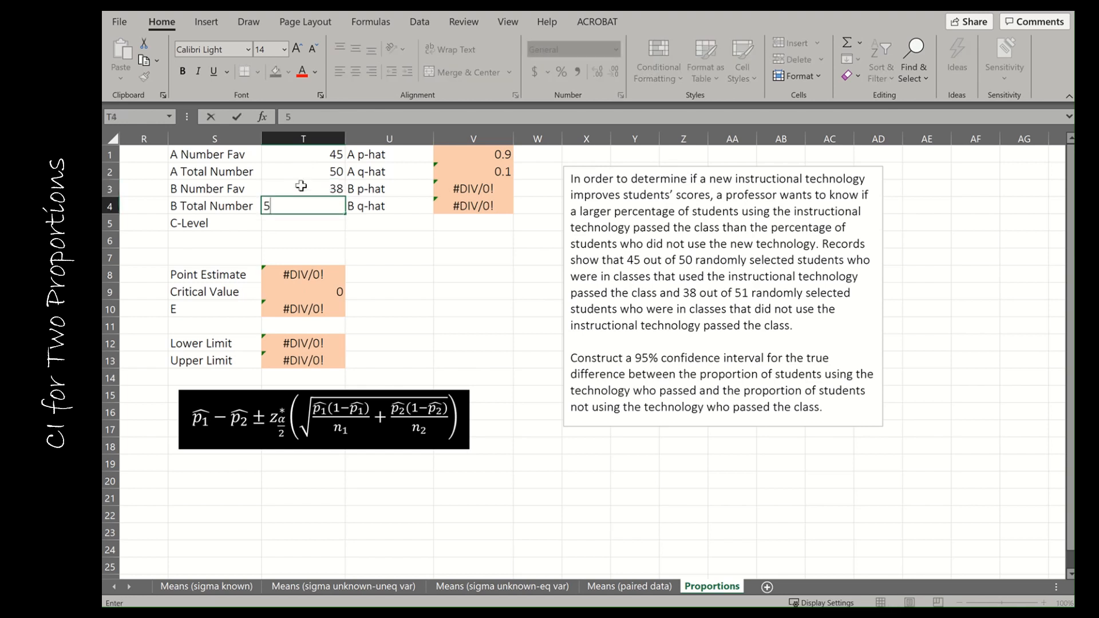
type("1")
key("Return")
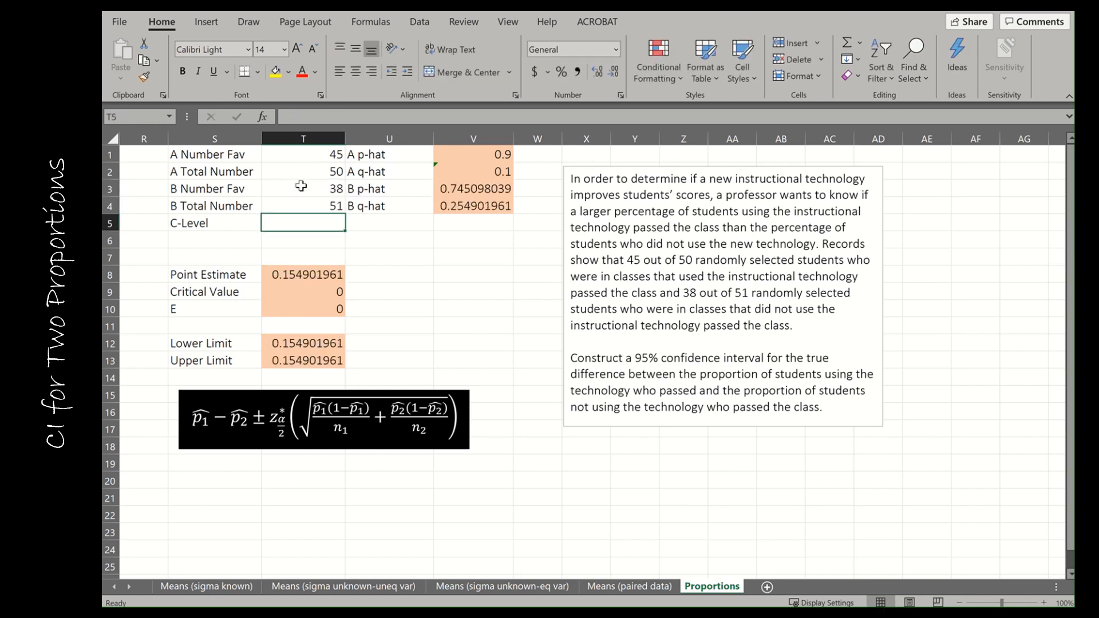
Set the C-Level in T5 to 0.95
type(".")
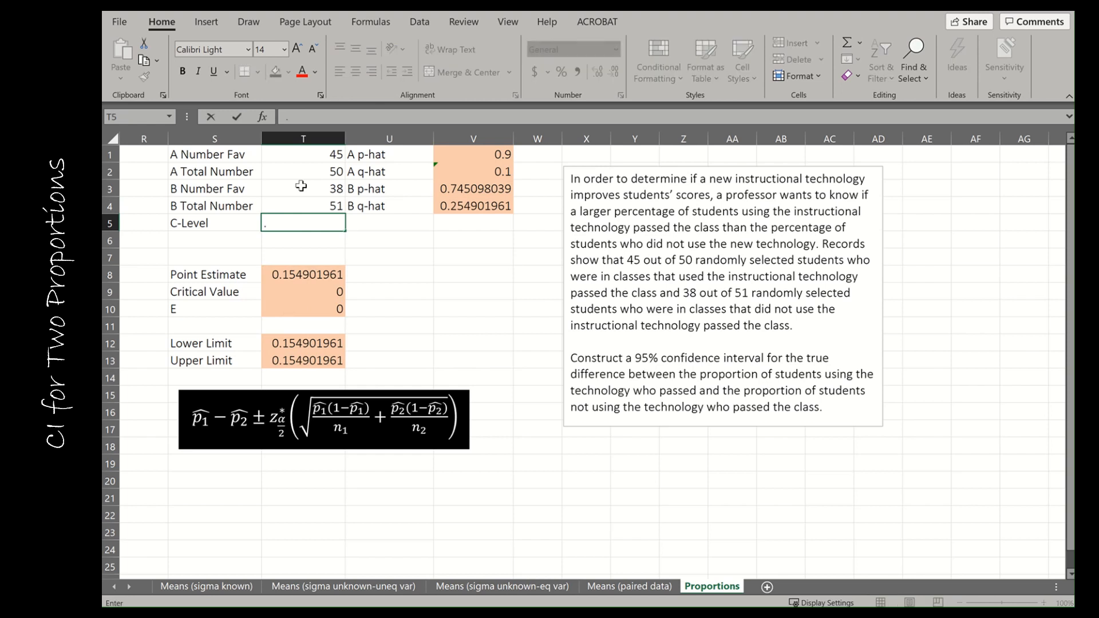
type("0.95")
key("Return")
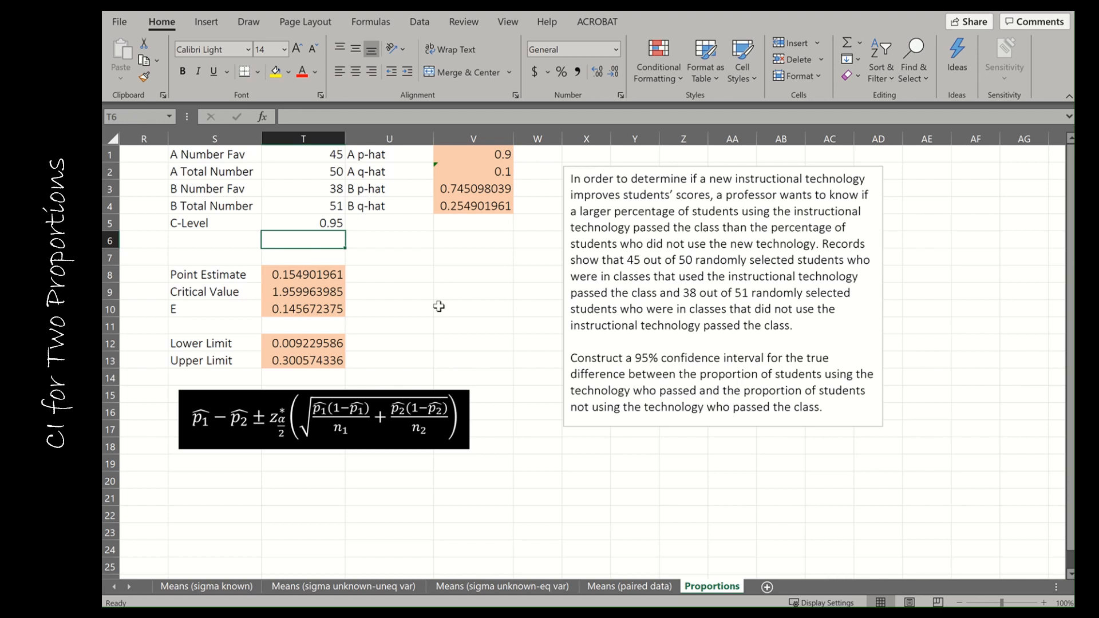
Handwrite the interval (0.009, 0.30) in black ink below the problem text box
left_click(248, 21)
left_click(276, 57)
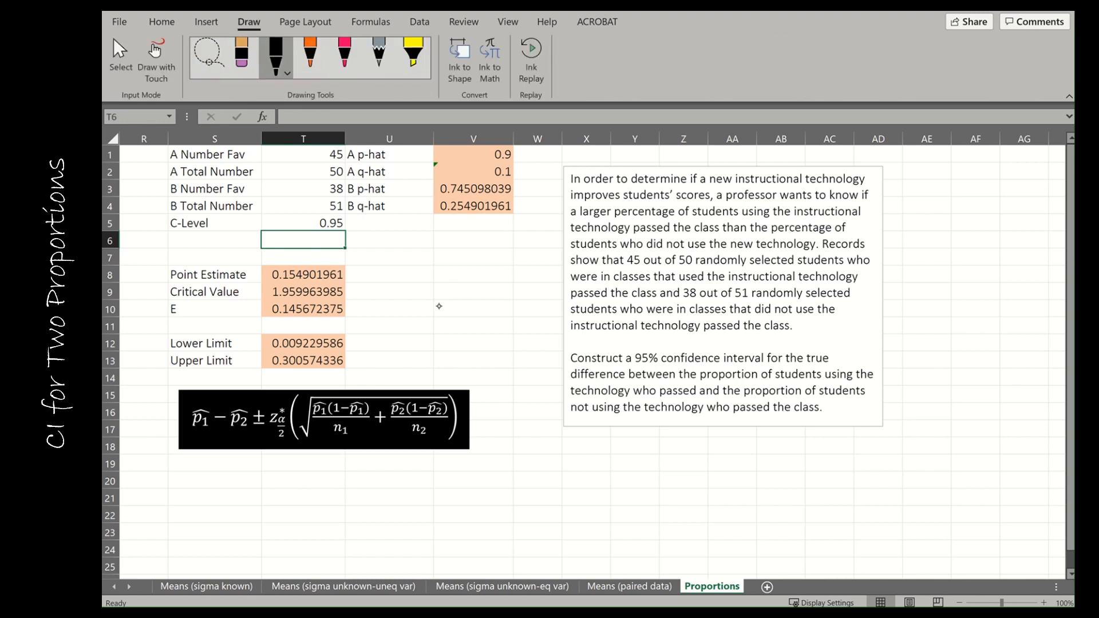
mouse_move(628, 452)
left_mouse_down()
mouse_move(632, 486)
mouse_move(648, 478)
mouse_move(645, 458)
mouse_move(672, 460)
mouse_move(686, 480)
mouse_move(689, 461)
left_mouse_up()
left_click(660, 473)
mouse_move(704, 459)
left_mouse_down()
mouse_move(706, 480)
mouse_move(722, 490)
mouse_move(743, 459)
mouse_move(770, 477)
mouse_move(787, 460)
mouse_move(801, 484)
left_mouse_up()
left_click(757, 475)
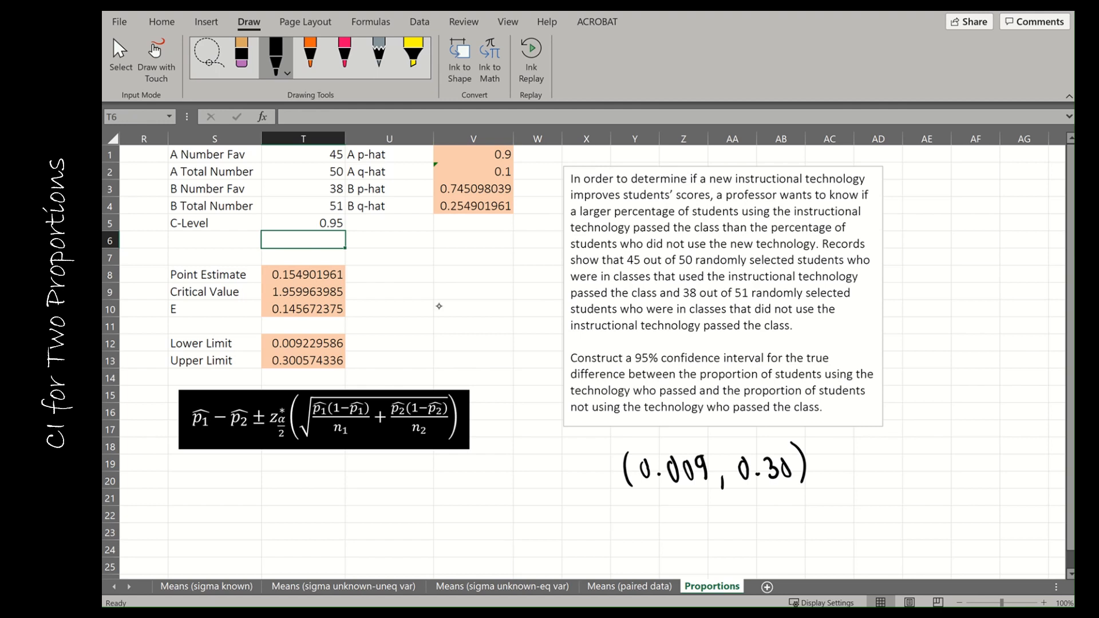
Draw a number line under the handwritten interval, mark 0 to the left of it, and box the interval
left_click_drag(481, 492, 869, 504)
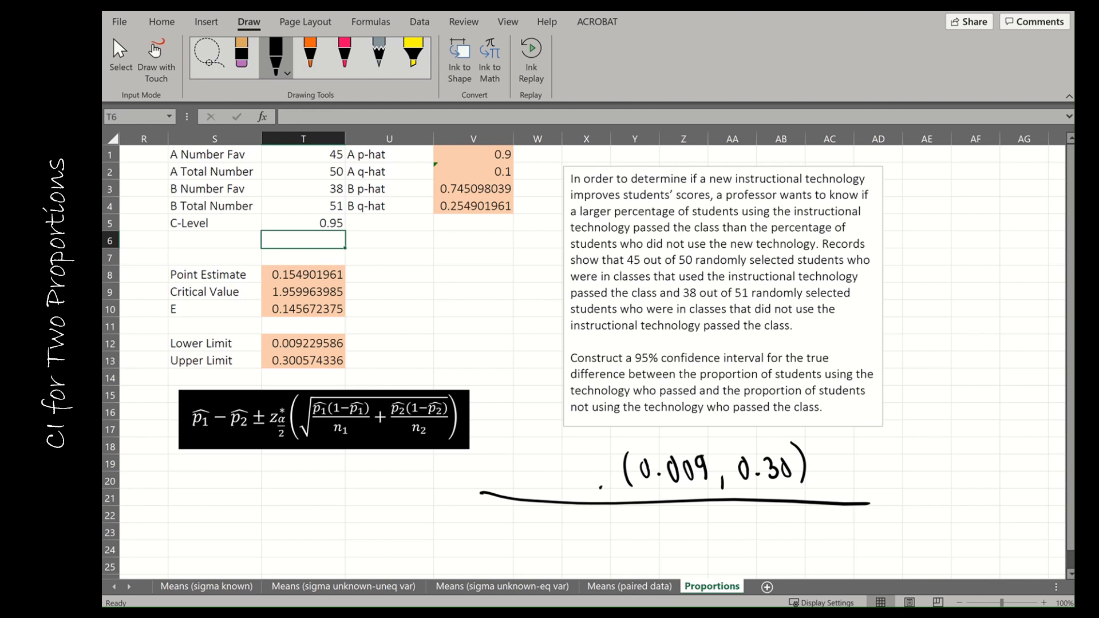
mouse_move(601, 486)
left_mouse_down()
mouse_move(594, 551)
mouse_move(599, 539)
left_mouse_up()
mouse_move(810, 438)
left_mouse_down()
mouse_move(774, 436)
mouse_move(624, 489)
mouse_move(800, 494)
mouse_move(816, 433)
left_mouse_up()
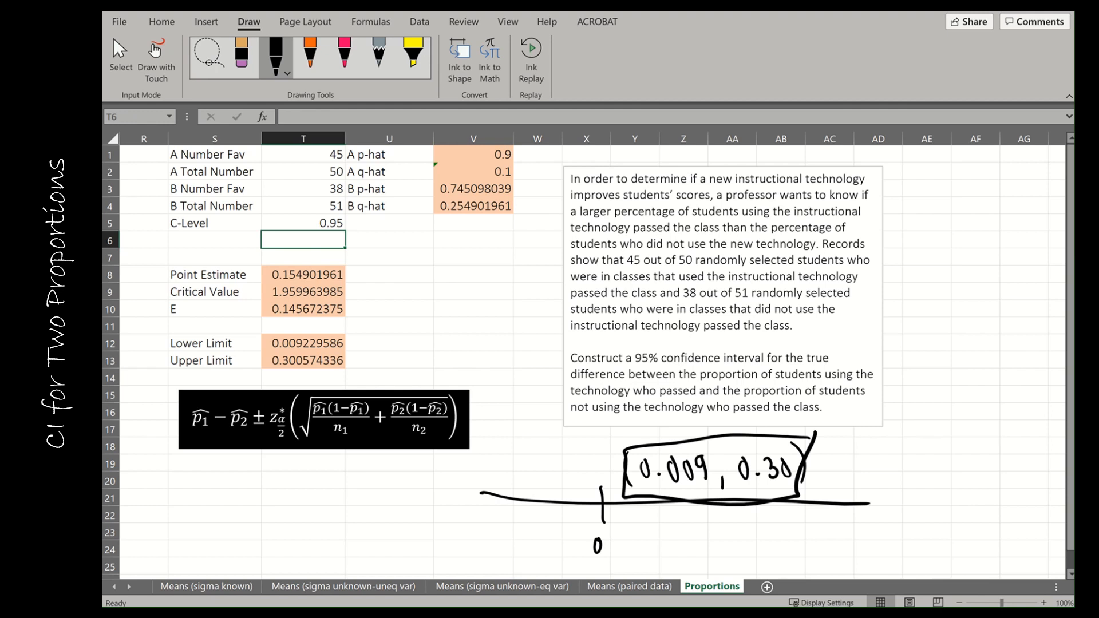